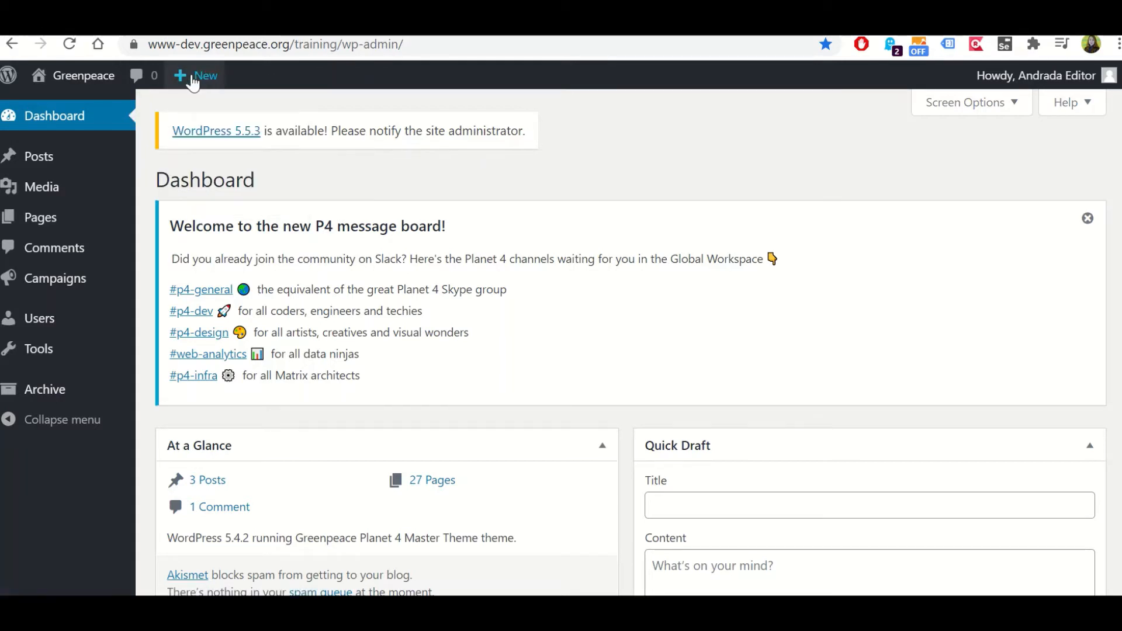
- Create a new post from the dashboard and dismiss the block editor welcome guide
{"action": "mouse_move", "coordinate": [208, 87]}
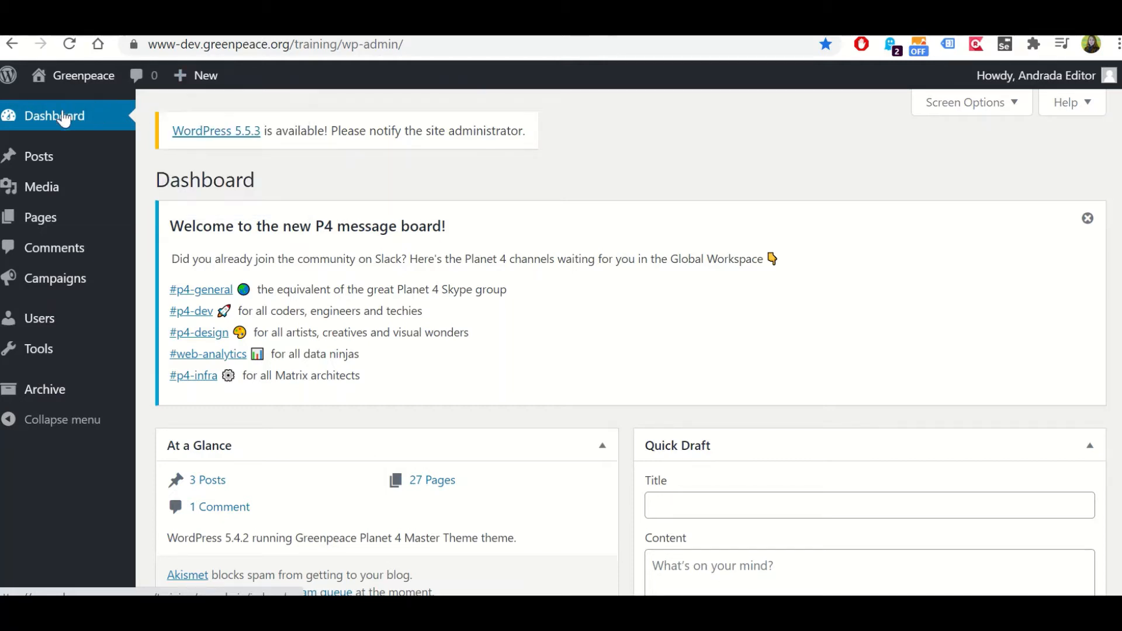
{"action": "mouse_move", "coordinate": [52, 152]}
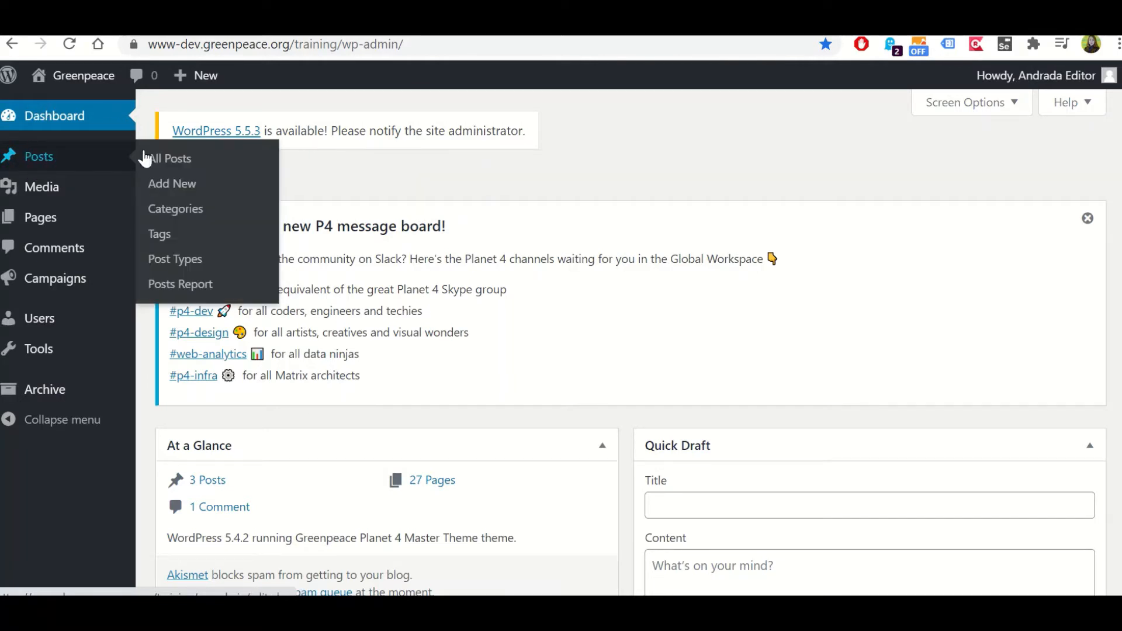
{"action": "left_click", "coordinate": [178, 190]}
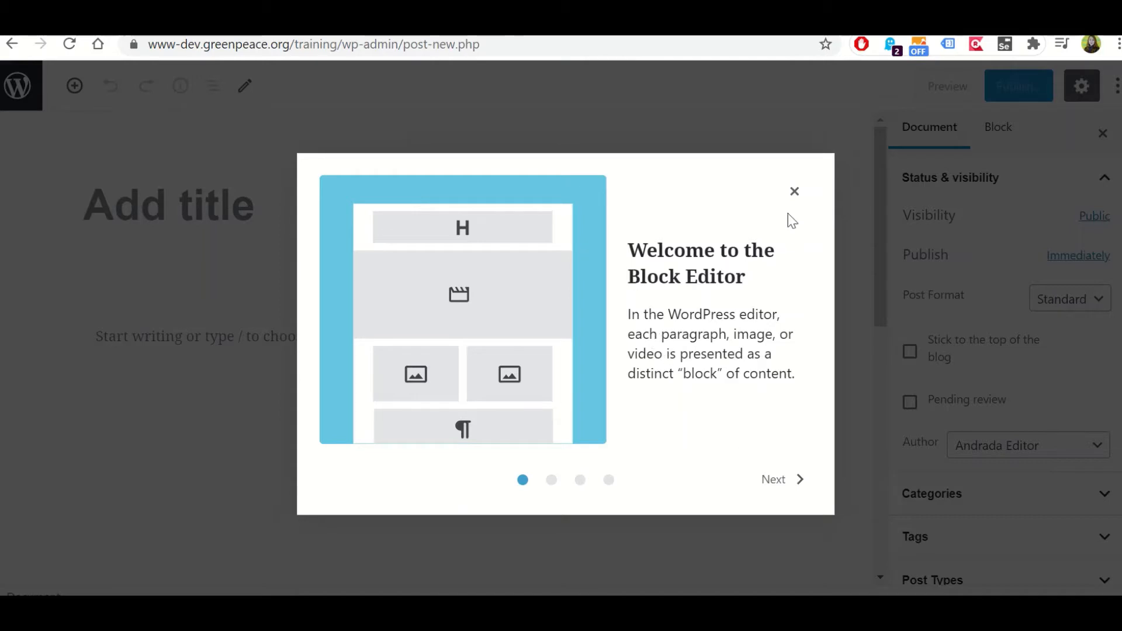
{"action": "left_click", "coordinate": [794, 193]}
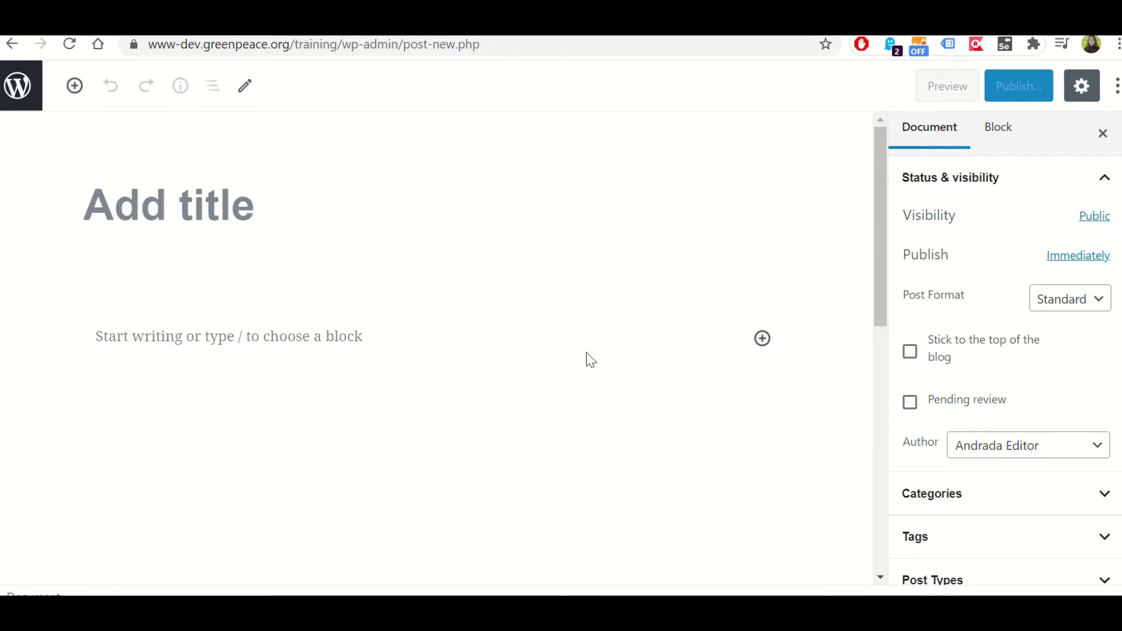
- Copy the headline "Justice in the face of extreme climate disasters" from the Word article and paste it as the WordPress post title
{"action": "left_click", "coordinate": [253, 211]}
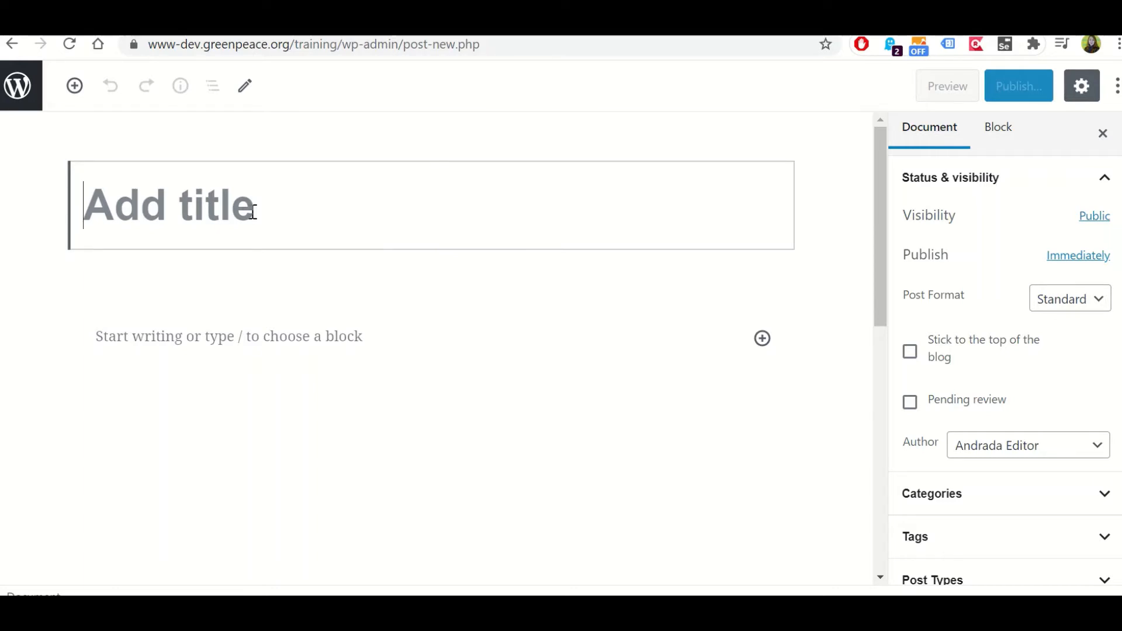
{"action": "key", "text": "alt+Tab"}
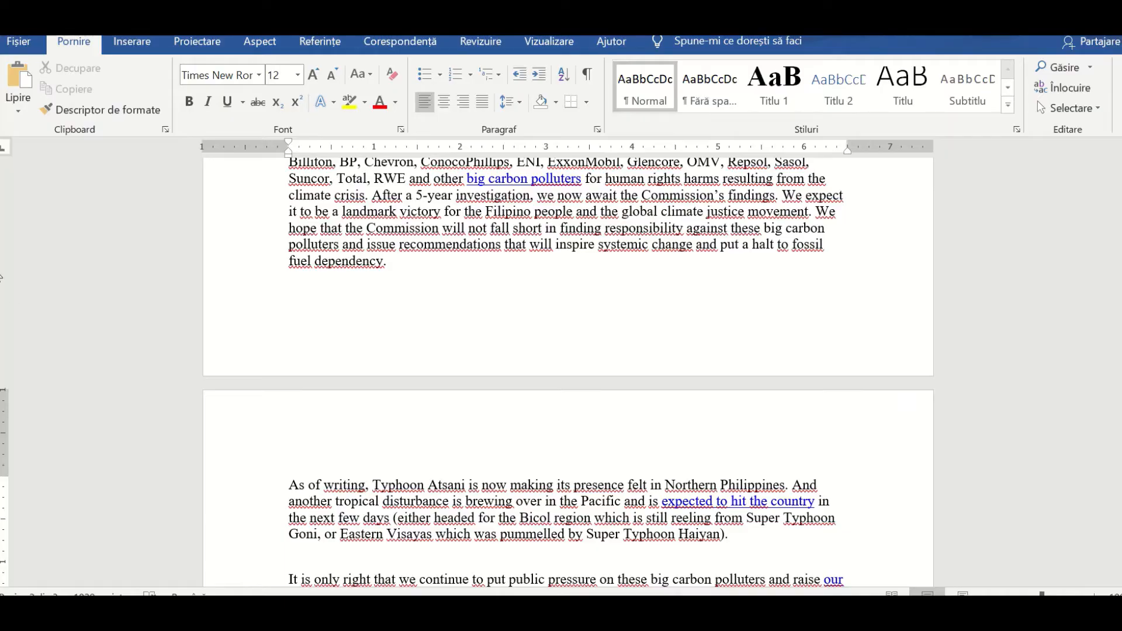
{"action": "scroll", "coordinate": [549, 343], "scroll_direction": "up", "scroll_amount": 15}
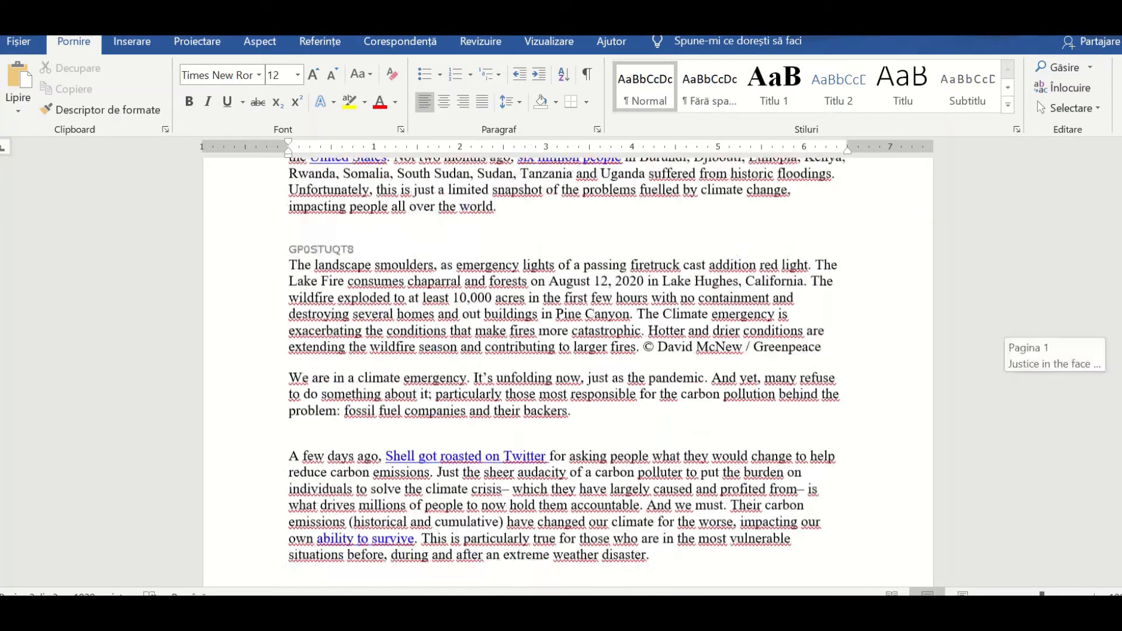
{"action": "scroll", "coordinate": [464, 360], "scroll_direction": "up", "scroll_amount": 10}
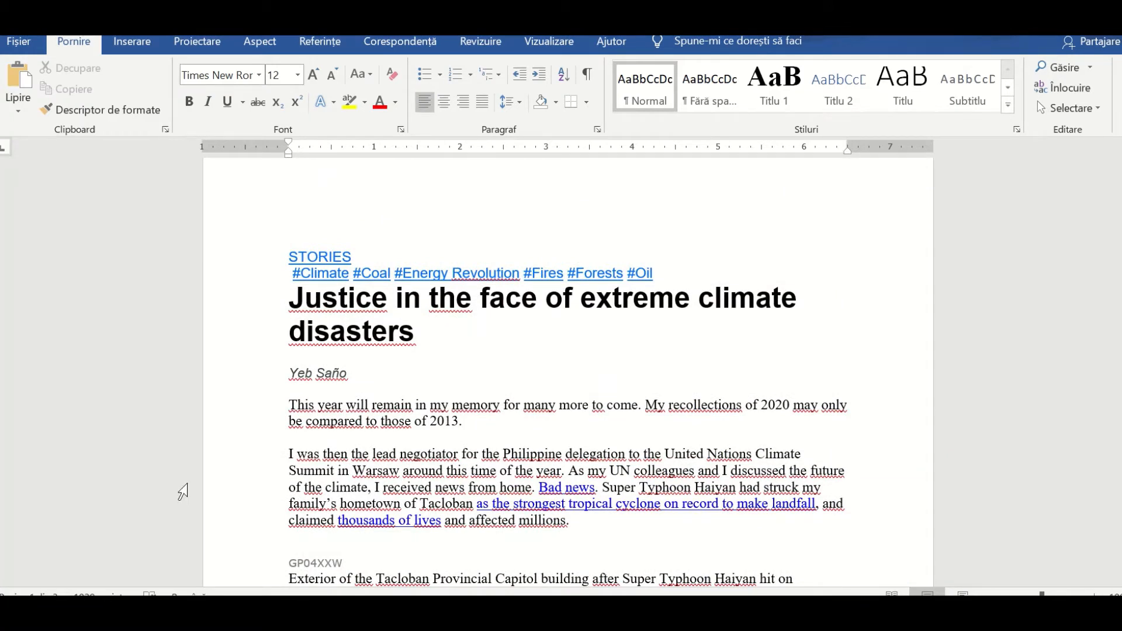
{"action": "key", "text": "alt+Tab"}
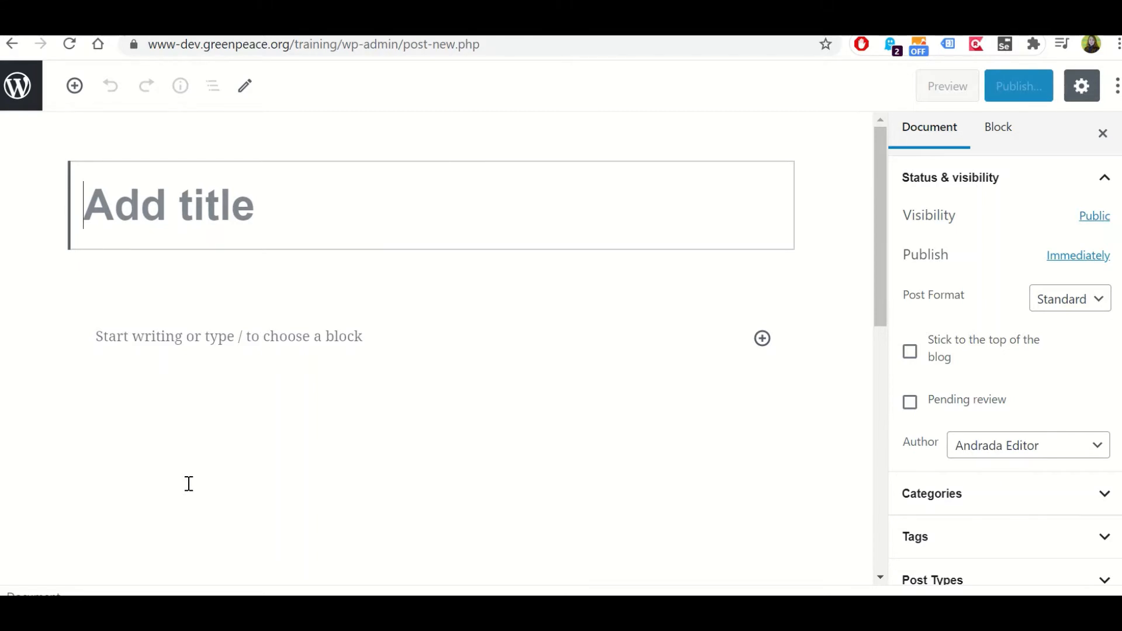
{"action": "key", "text": "alt+Tab"}
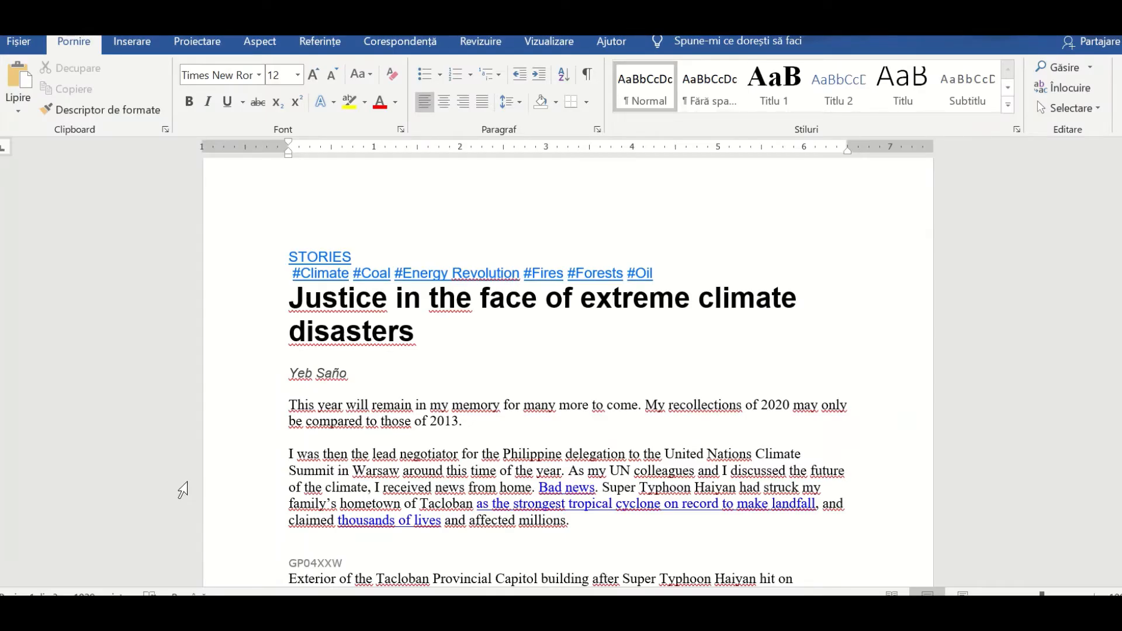
{"action": "triple_click", "coordinate": [437, 330]}
{"action": "key", "text": "ctrl+c"}
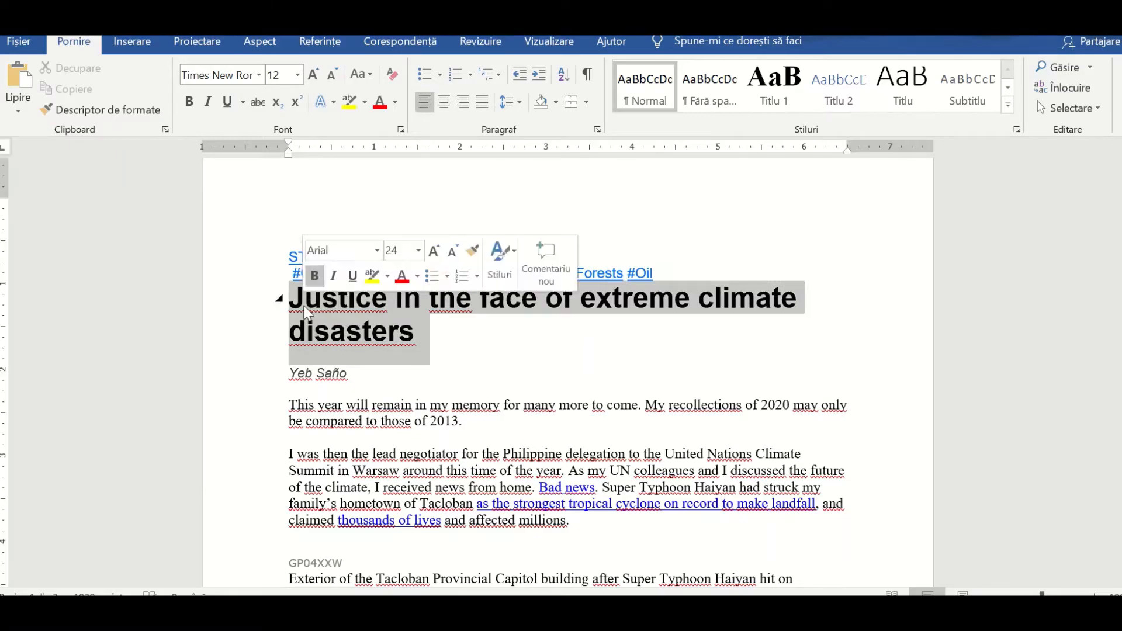
{"action": "key", "text": "alt+Tab"}
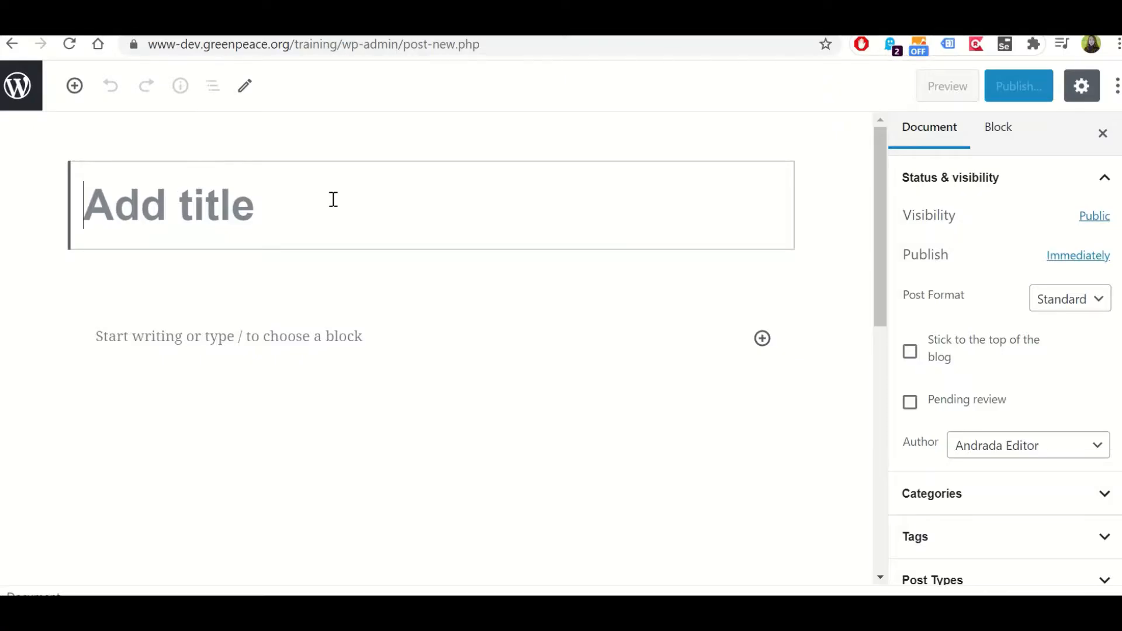
{"action": "key", "text": "ctrl+v"}
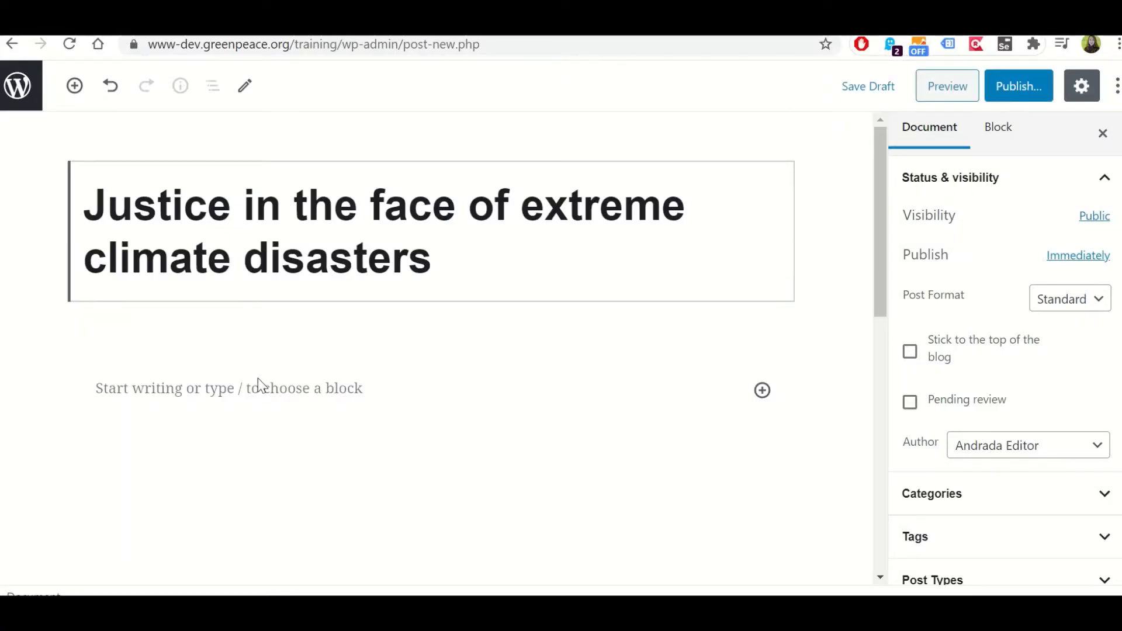
{"action": "left_click", "coordinate": [193, 389]}
{"action": "left_click", "coordinate": [243, 258]}
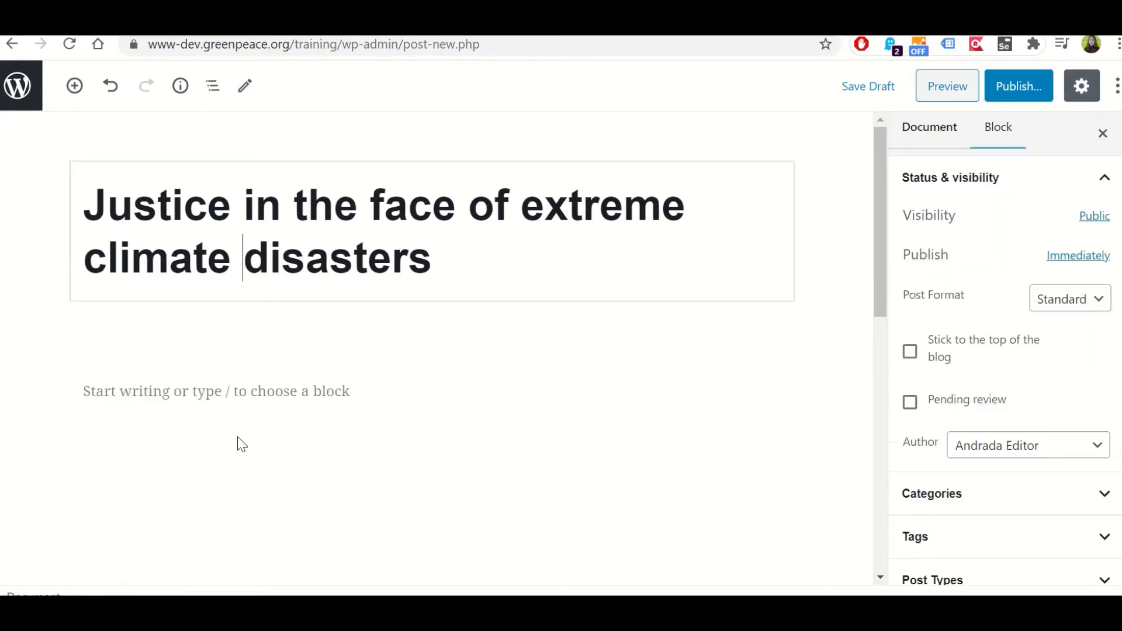
{"action": "left_click", "coordinate": [257, 391]}
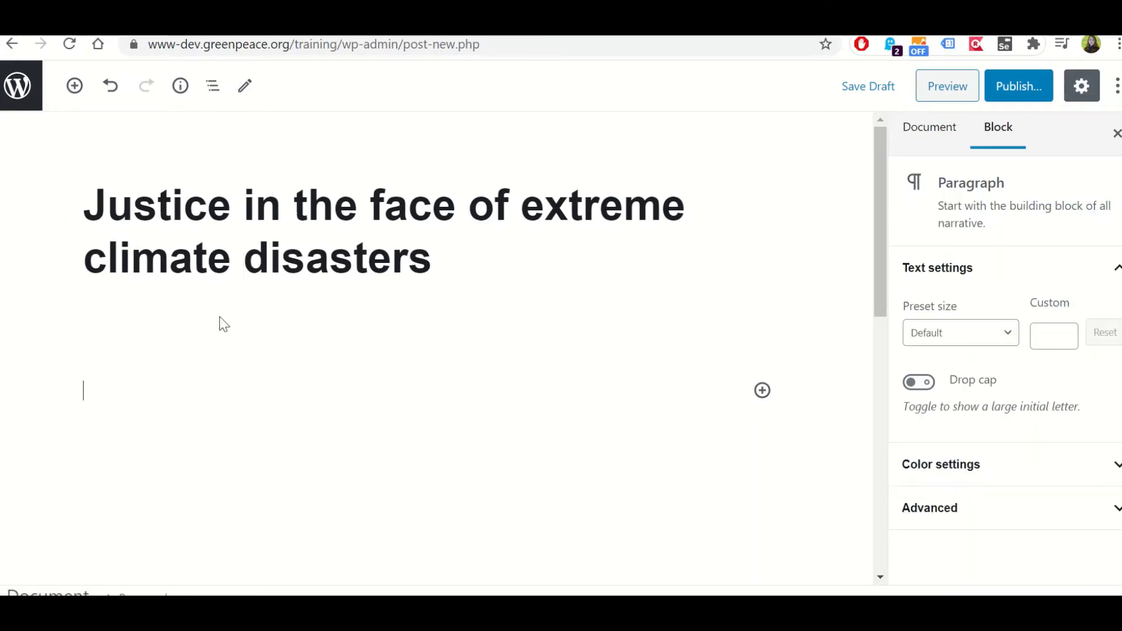
{"action": "left_click", "coordinate": [213, 263]}
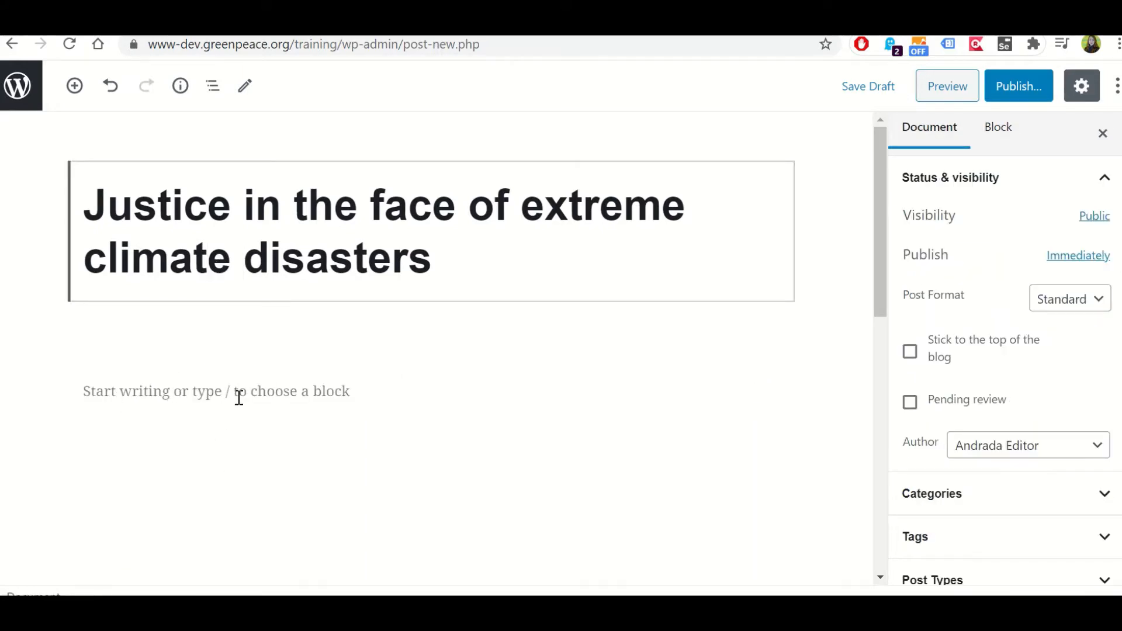
- Copy the article's first two body paragraphs from Word, "This year will remain" through "affected millions", into the WordPress post's empty paragraph block
{"action": "left_click", "coordinate": [333, 389]}
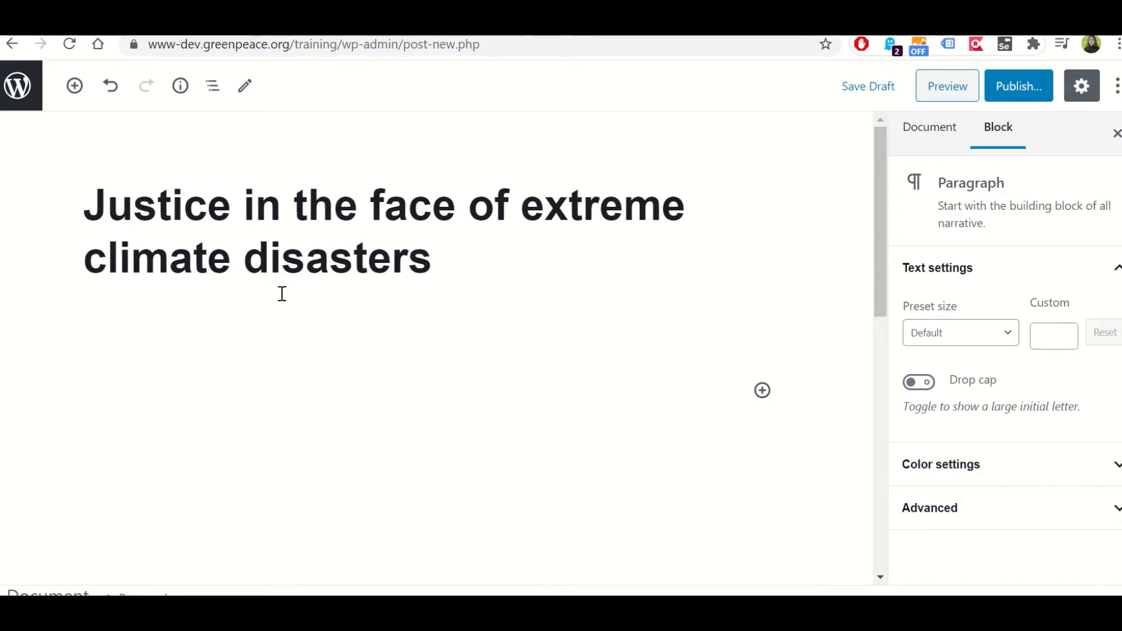
{"action": "scroll", "coordinate": [323, 291], "scroll_direction": "down", "scroll_amount": 2}
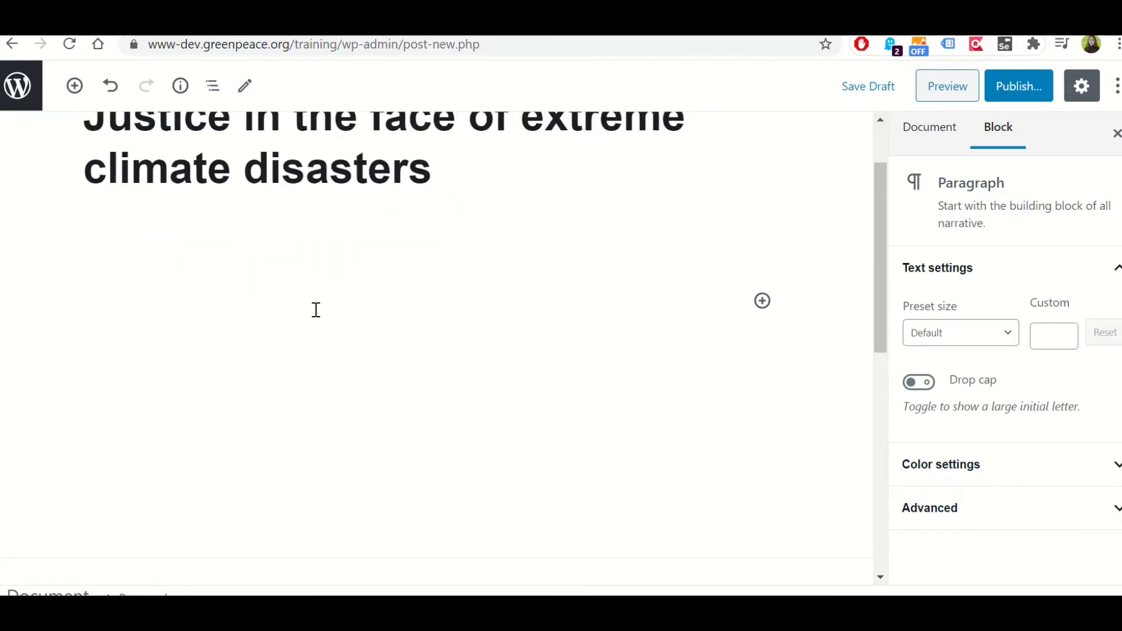
{"action": "key", "text": "alt+Tab"}
{"action": "scroll", "coordinate": [323, 311], "scroll_direction": "down", "scroll_amount": 1}
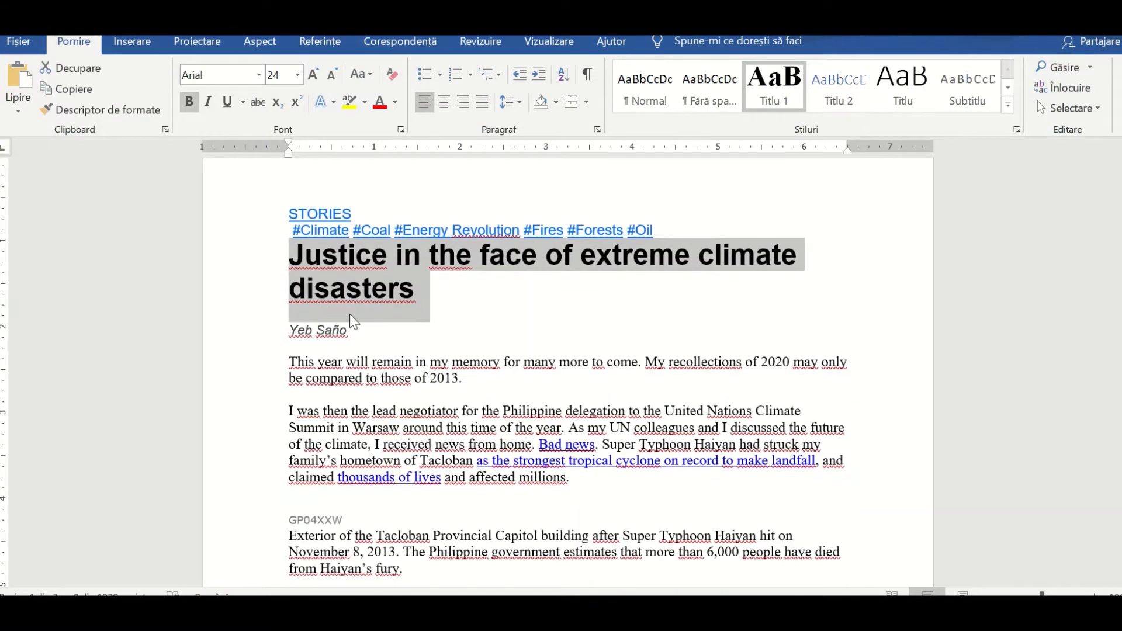
{"action": "scroll", "coordinate": [355, 322], "scroll_direction": "down", "scroll_amount": 2}
{"action": "left_click_drag", "start_coordinate": [290, 275], "coordinate": [581, 403]}
{"action": "key", "text": "ctrl+c"}
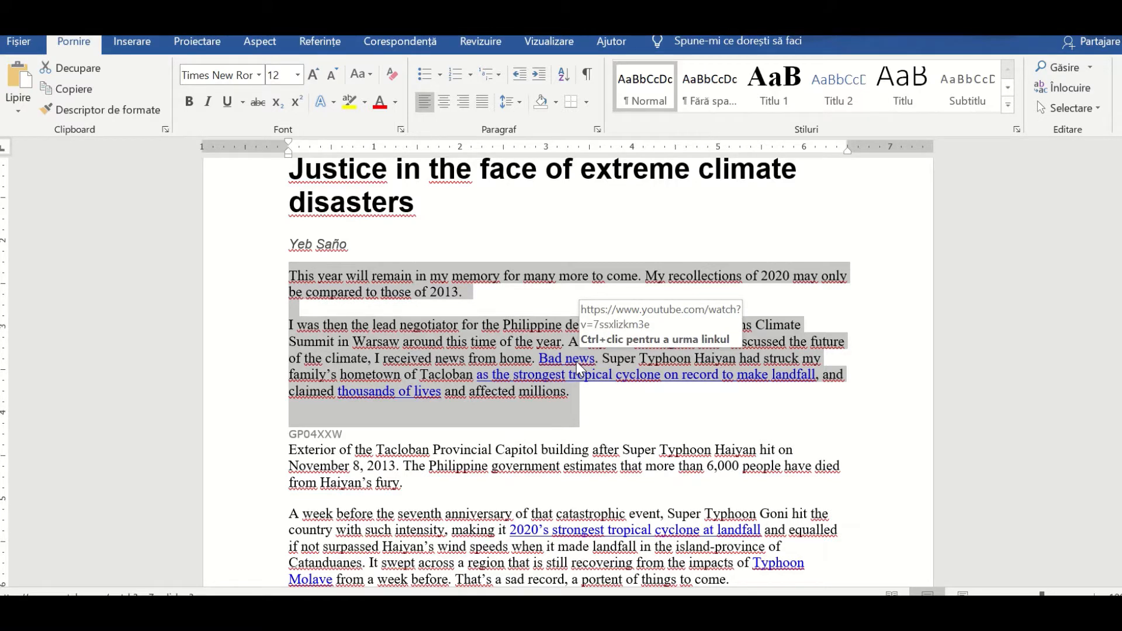
{"action": "key", "text": "alt+Tab"}
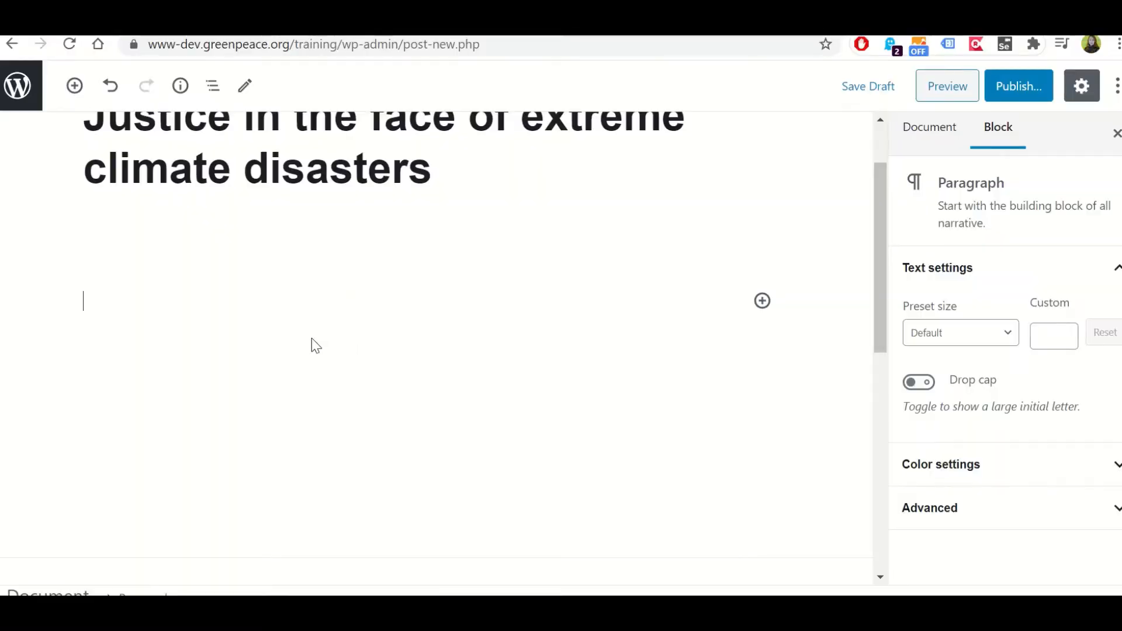
{"action": "key", "text": "ctrl+v"}
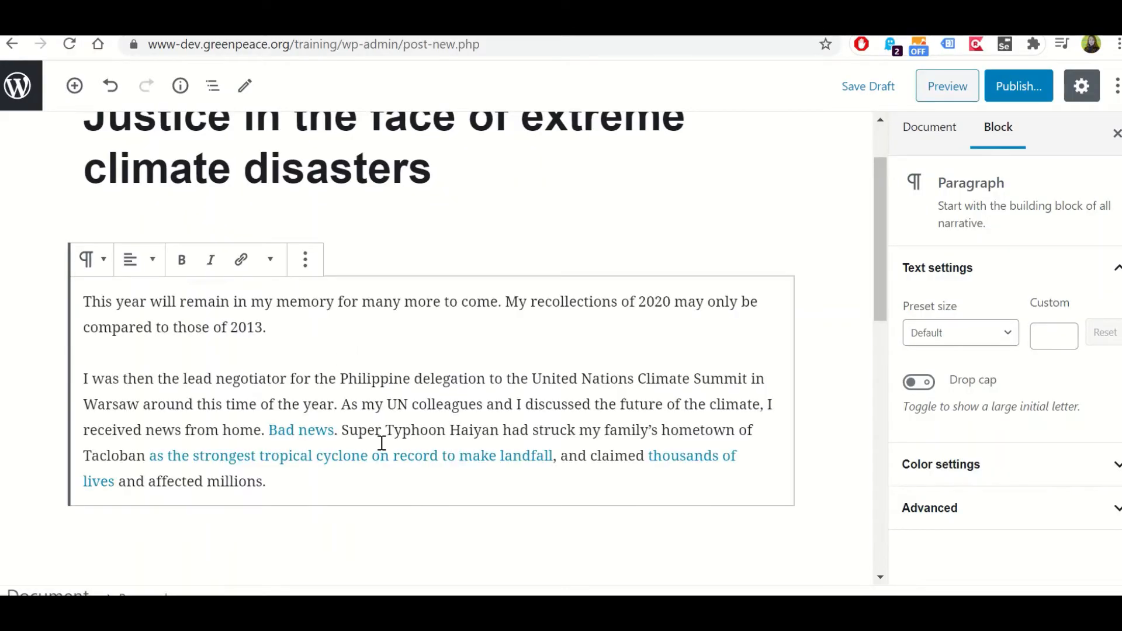
- Inspect the link on "as the strongest tropical cyclone on record to make landfall" and the block types the paragraph can be transformed to
{"action": "left_click", "coordinate": [442, 457]}
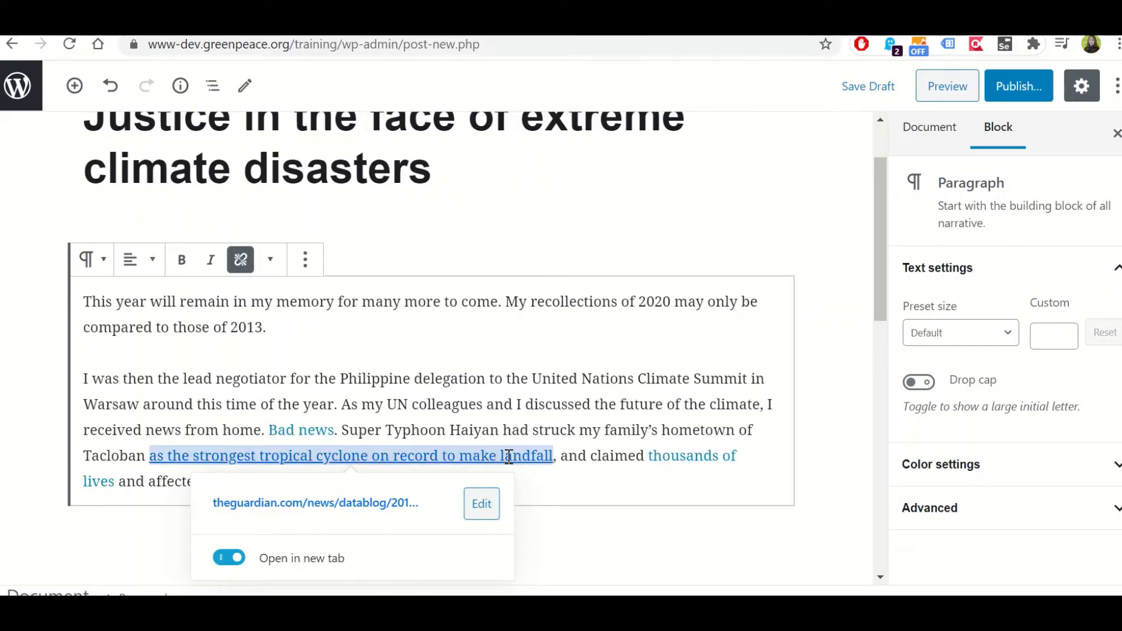
{"action": "left_click", "coordinate": [380, 379]}
{"action": "left_click", "coordinate": [328, 378]}
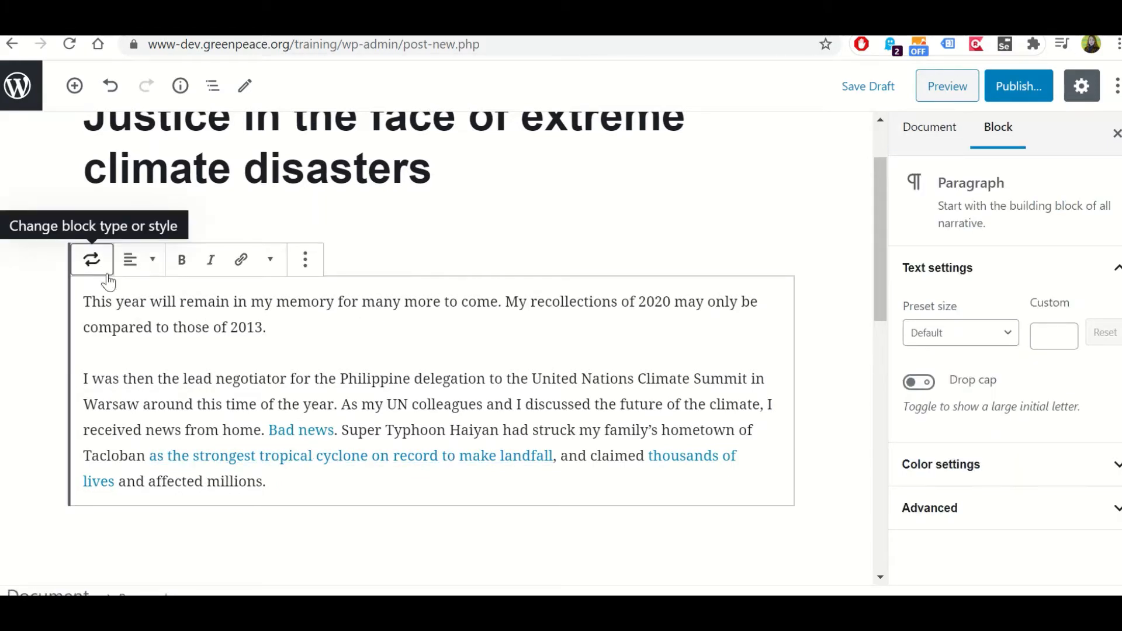
{"action": "left_click", "coordinate": [97, 263]}
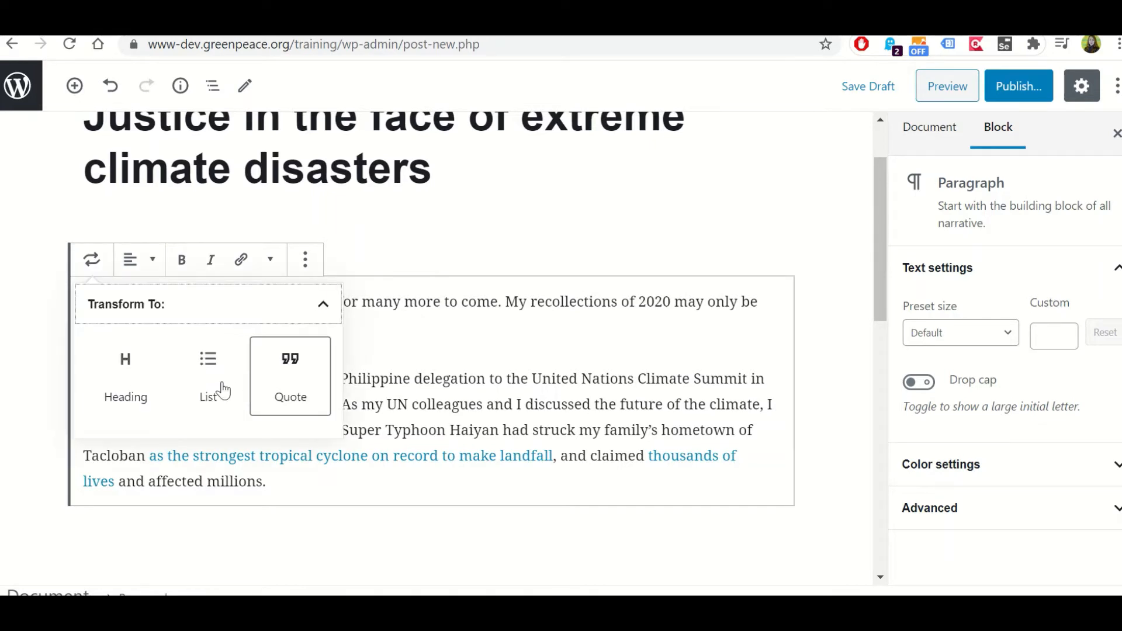
{"action": "left_click", "coordinate": [458, 398]}
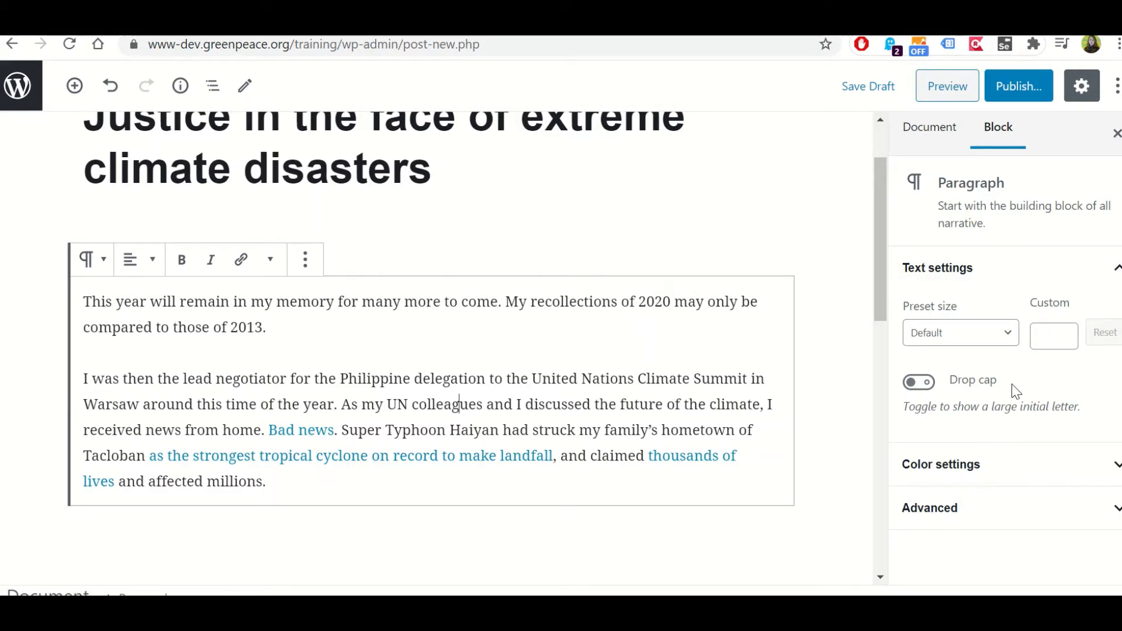
- Review the paragraph block's preset text sizes, color settings and advanced settings, keeping the Default size
{"action": "left_click", "coordinate": [982, 331]}
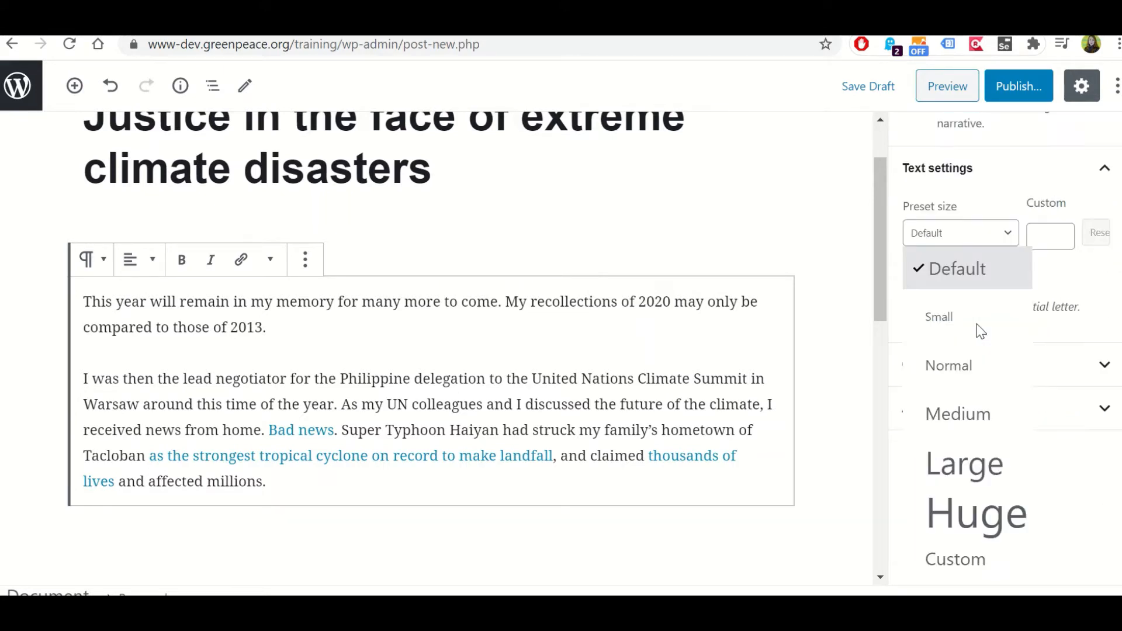
{"action": "left_click", "coordinate": [975, 264]}
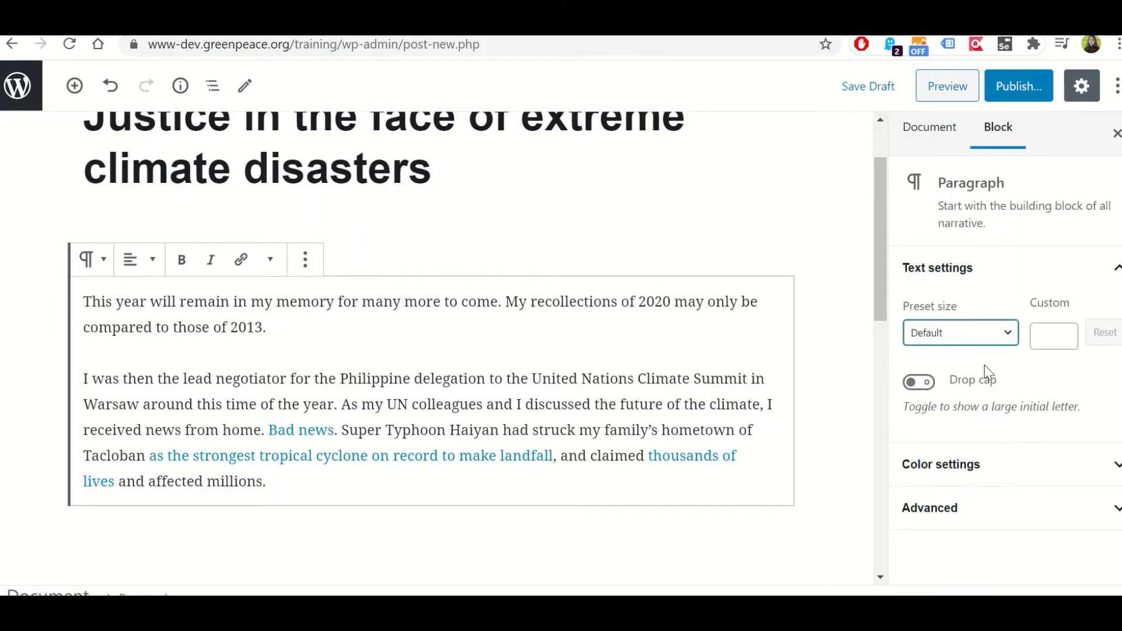
{"action": "left_click", "coordinate": [953, 468]}
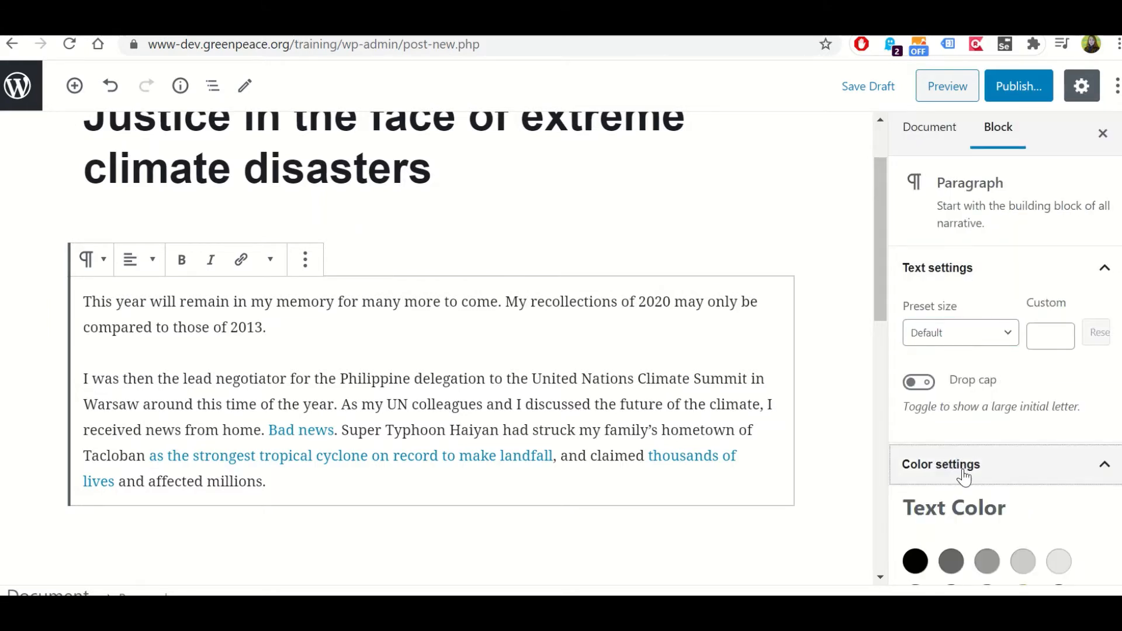
{"action": "left_click", "coordinate": [963, 477]}
{"action": "left_click", "coordinate": [977, 518]}
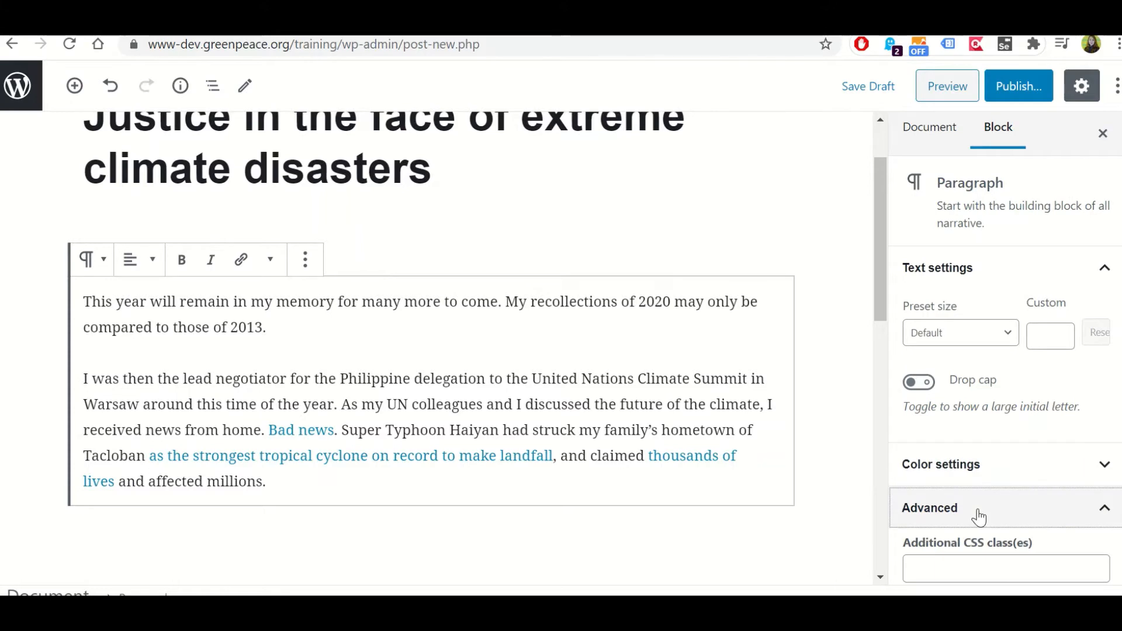
{"action": "left_click", "coordinate": [979, 517]}
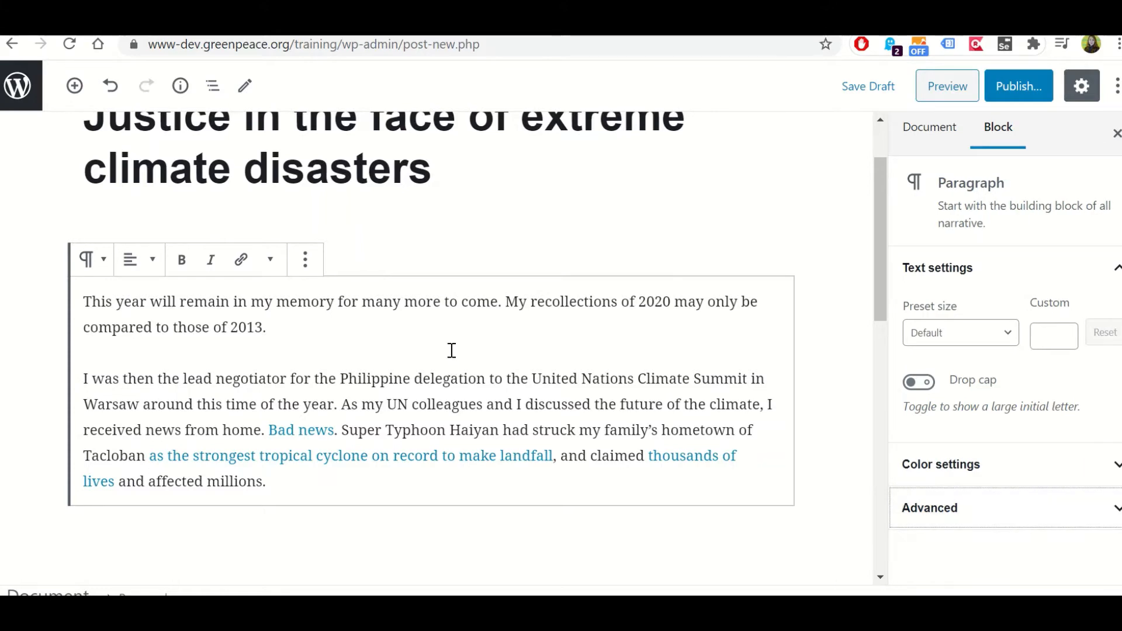
- Check the paragraph's text alignment options and briefly select the word "memory" as an example of text for a link
{"action": "left_click", "coordinate": [152, 264]}
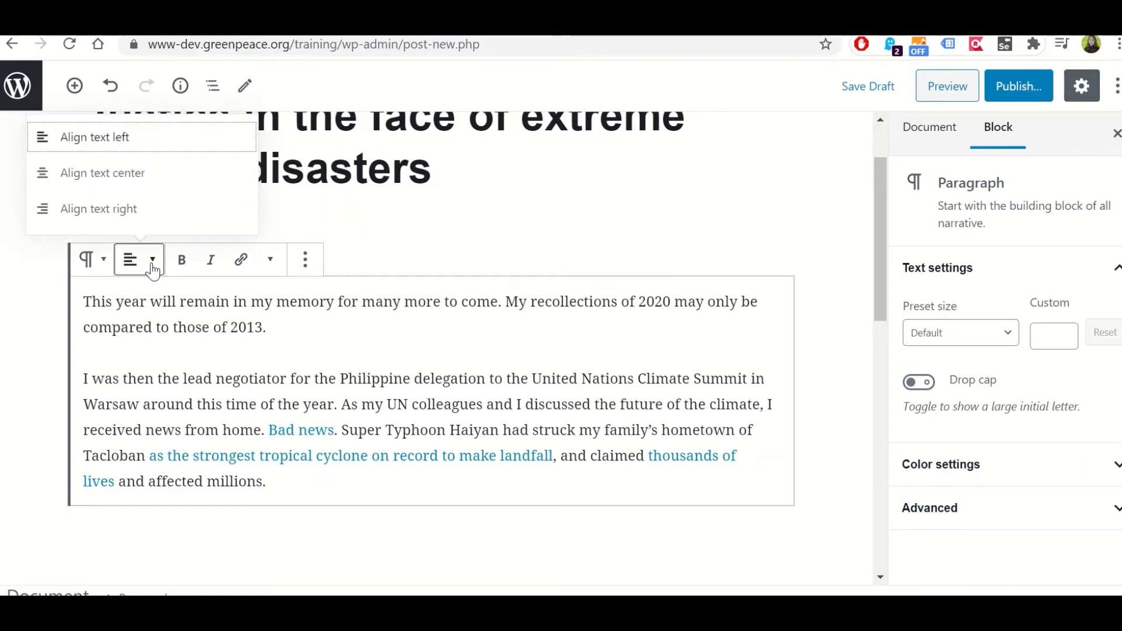
{"action": "left_click", "coordinate": [153, 266]}
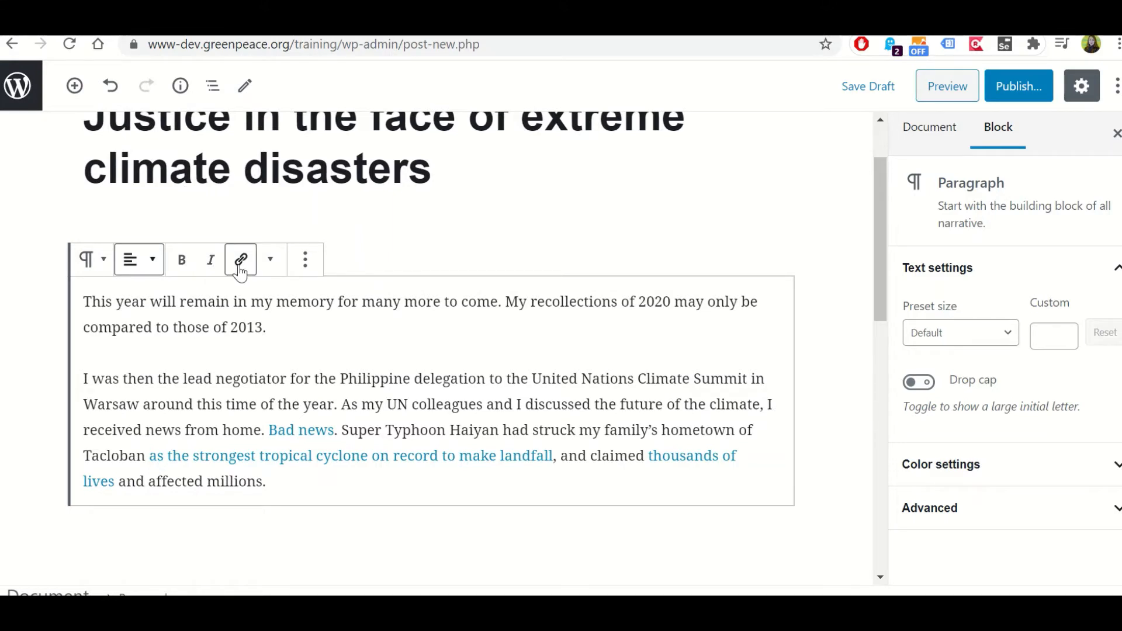
{"action": "double_click", "coordinate": [315, 301]}
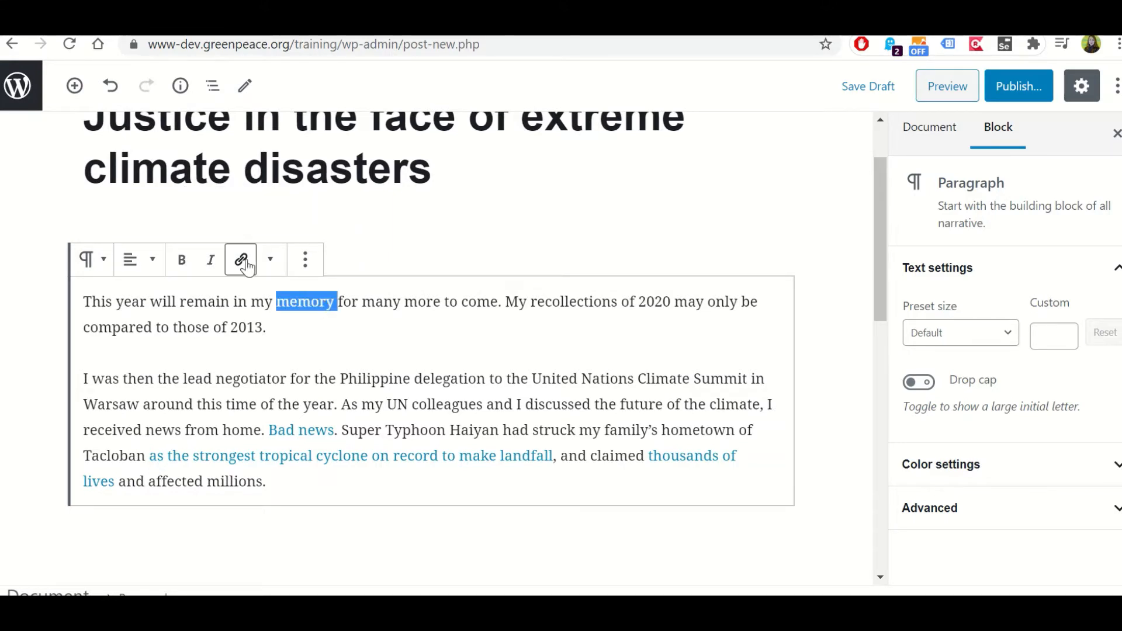
{"action": "left_click", "coordinate": [341, 301]}
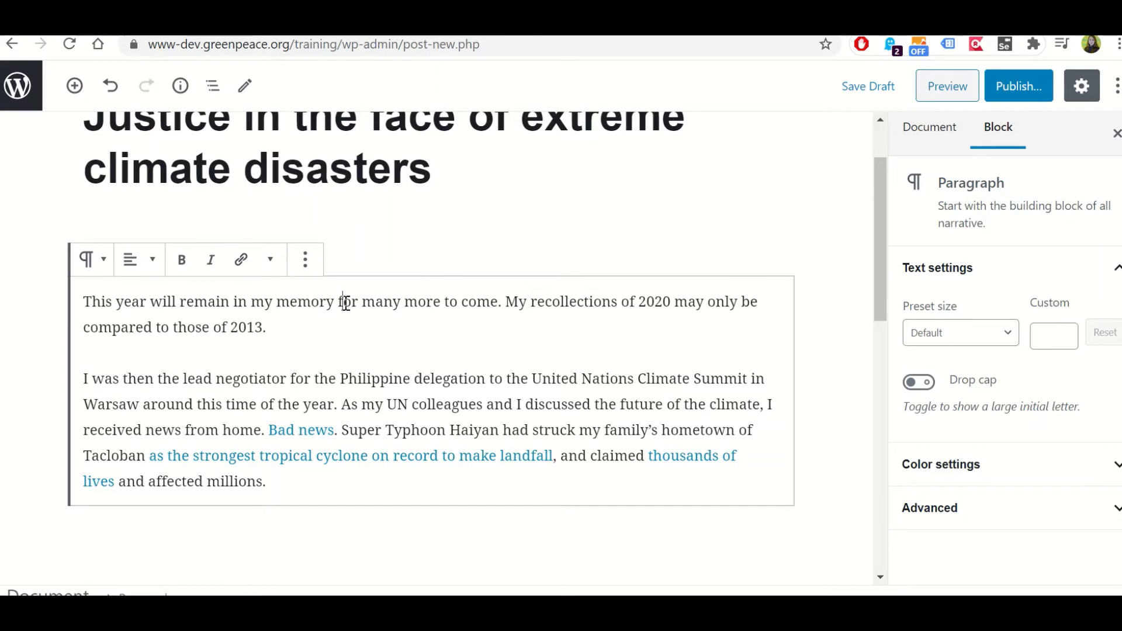
- Check the paragraph's additional inline formatting options and add empty blocks below the paragraph ending "affected millions"
{"action": "left_click", "coordinate": [270, 259]}
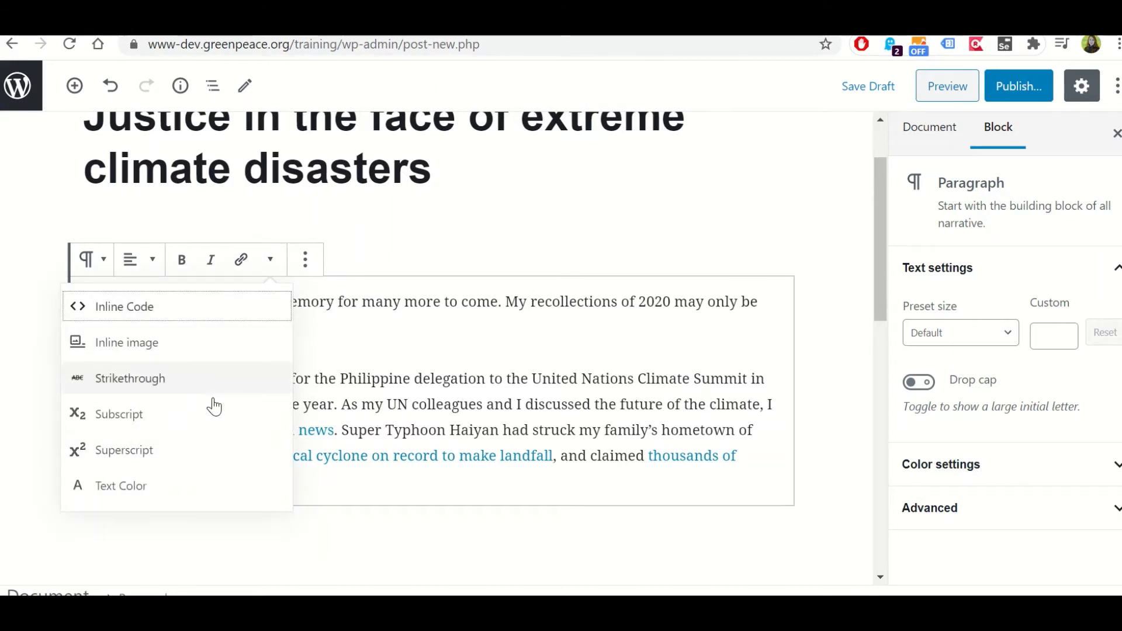
{"action": "left_click", "coordinate": [385, 361]}
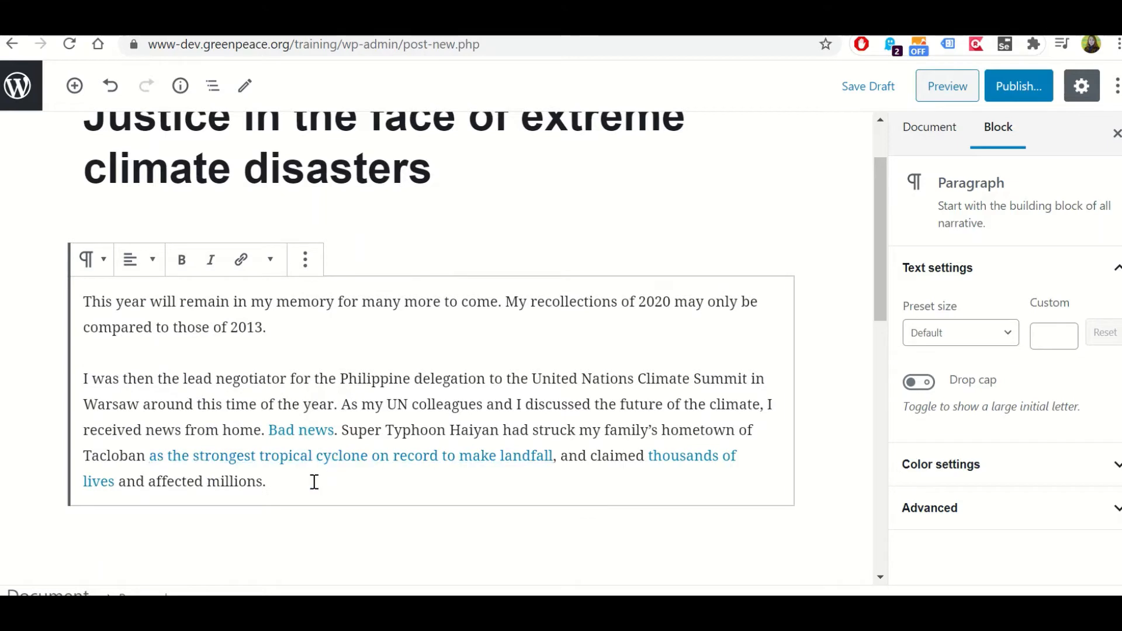
{"action": "key", "text": "Return"}
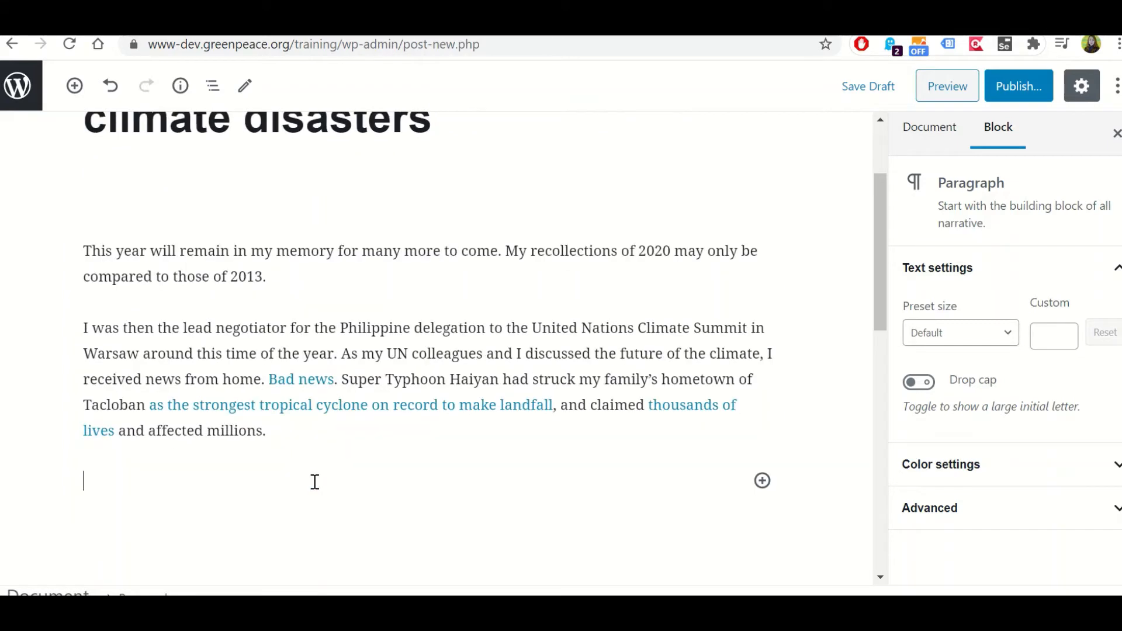
{"action": "left_click", "coordinate": [218, 379]}
{"action": "left_click", "coordinate": [304, 427]}
{"action": "key", "text": "Return"}
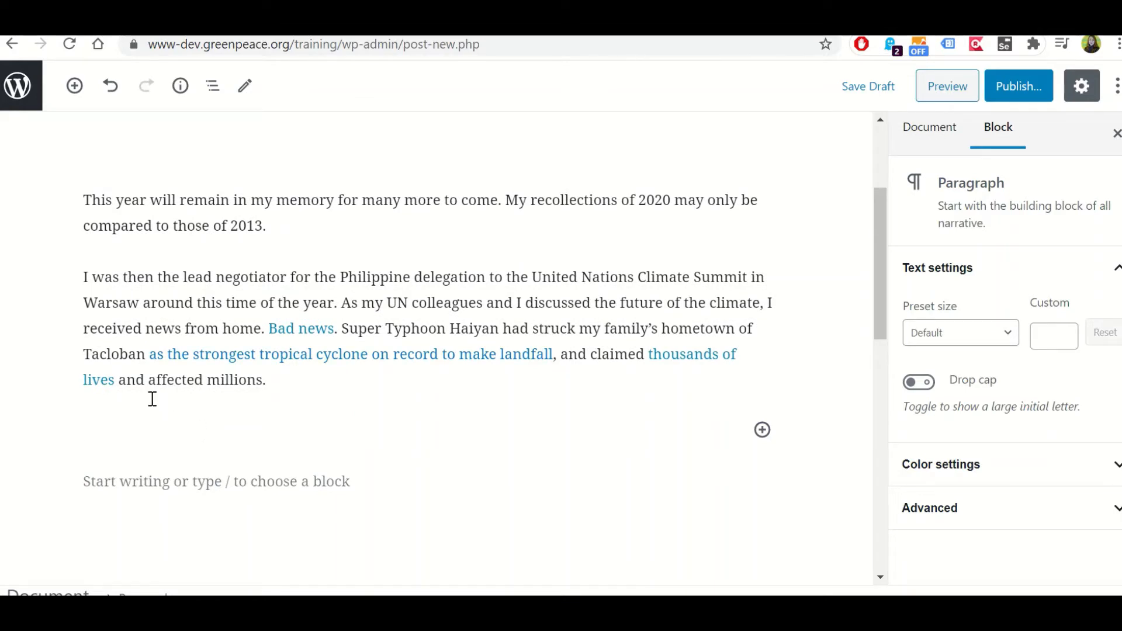
- Copy the image code GP04XXW from the Word article and return to the WordPress post
{"action": "key", "text": "alt+Tab"}
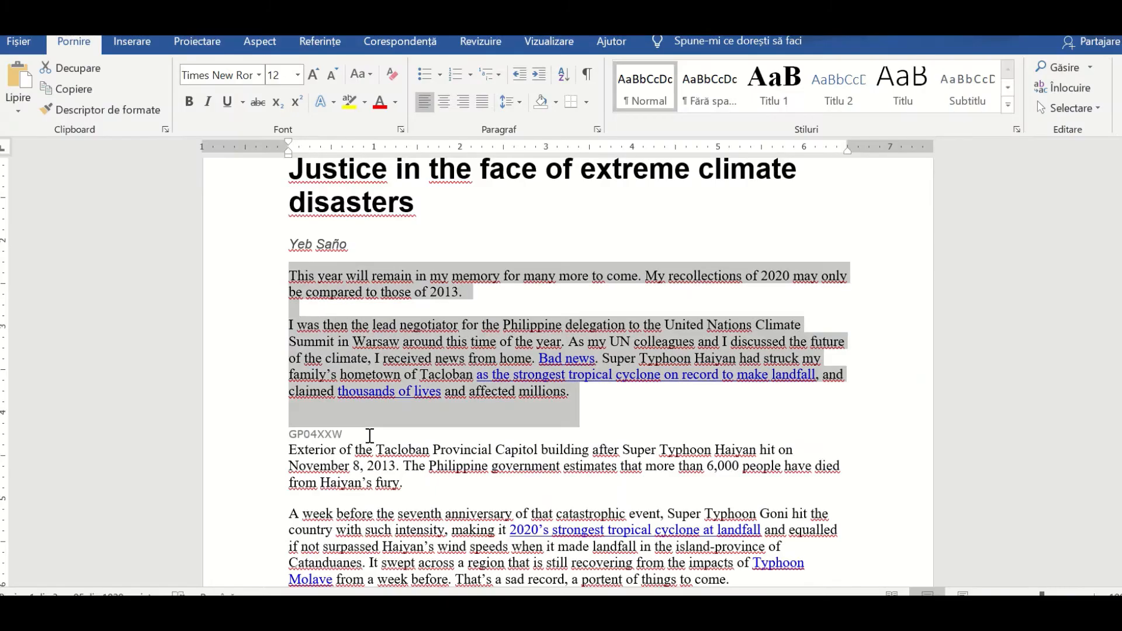
{"action": "double_click", "coordinate": [312, 434]}
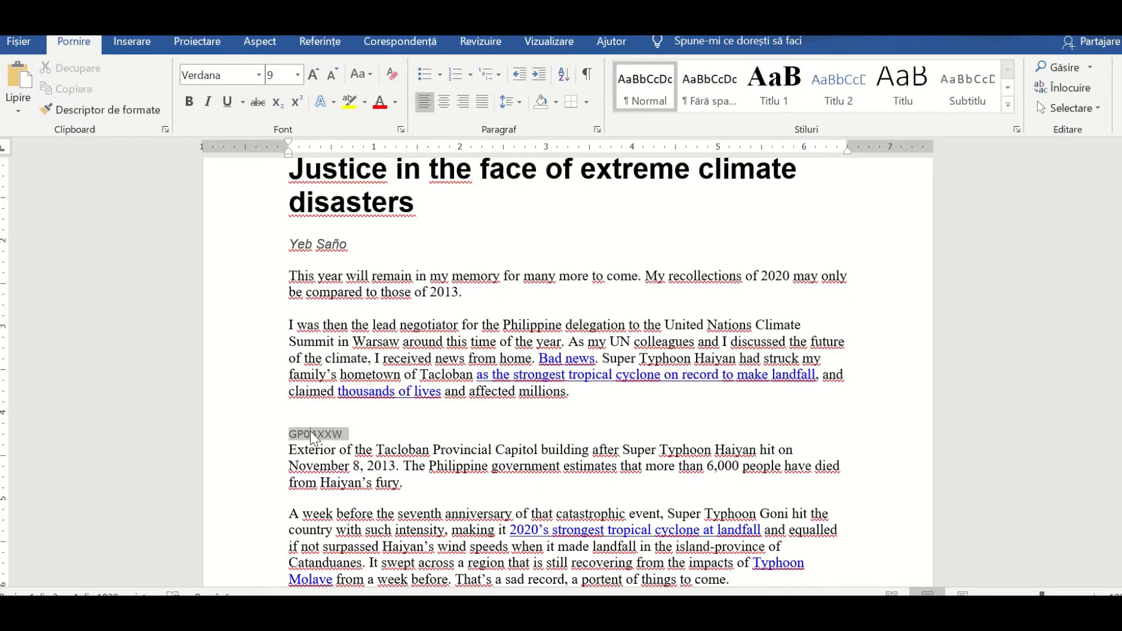
{"action": "key", "text": "Right"}
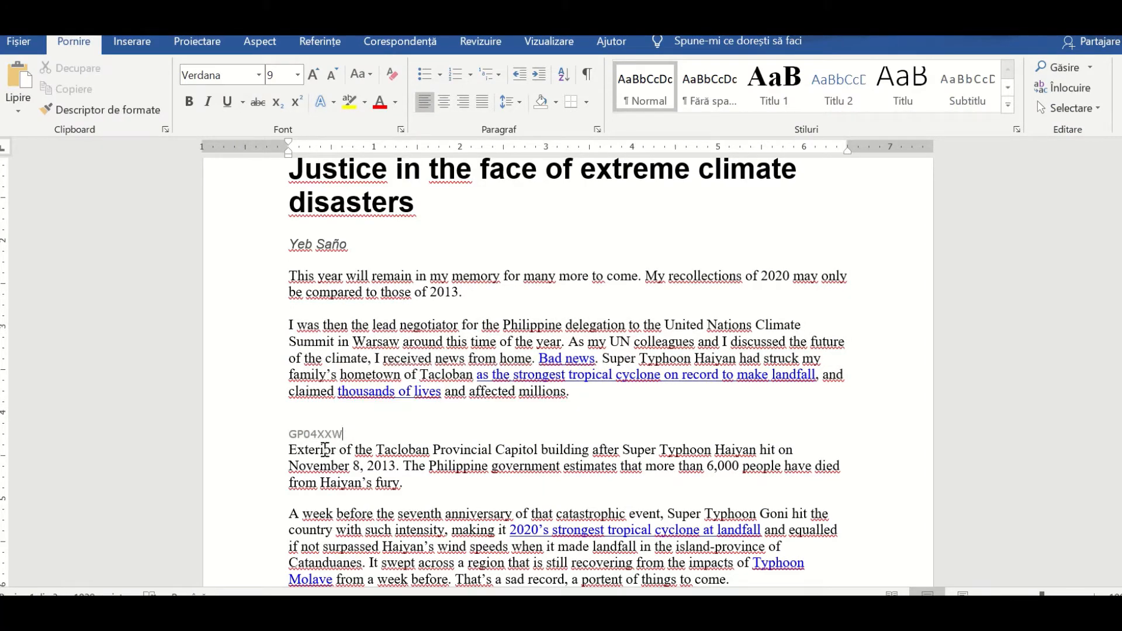
{"action": "double_click", "coordinate": [302, 427]}
{"action": "key", "text": "ctrl+c"}
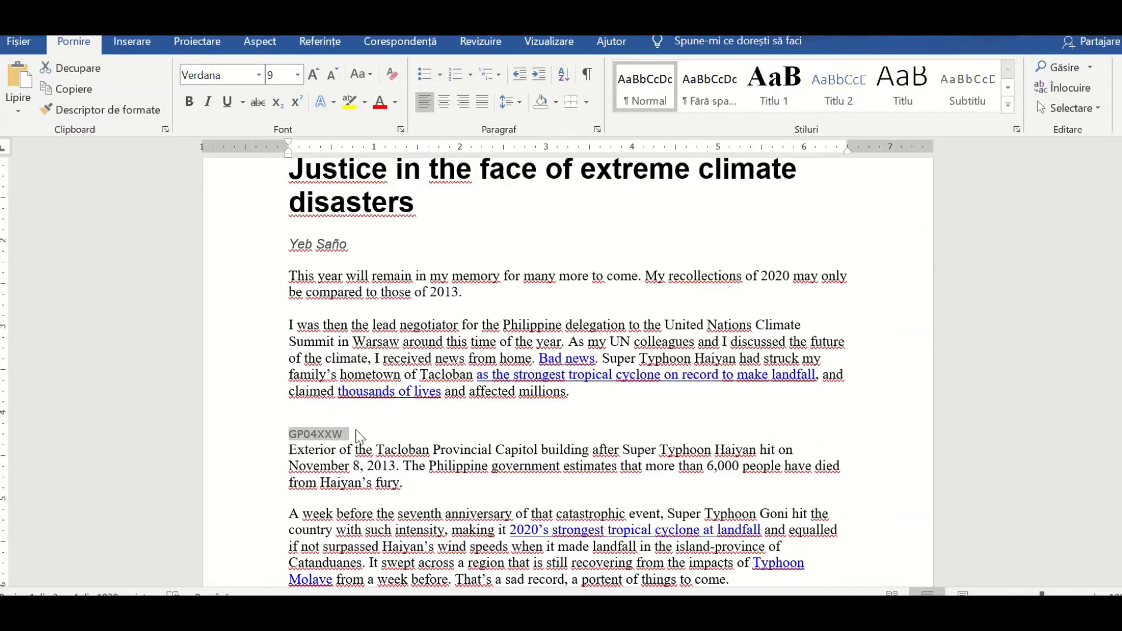
{"action": "key", "text": "Right"}
{"action": "key", "text": "alt+Tab"}
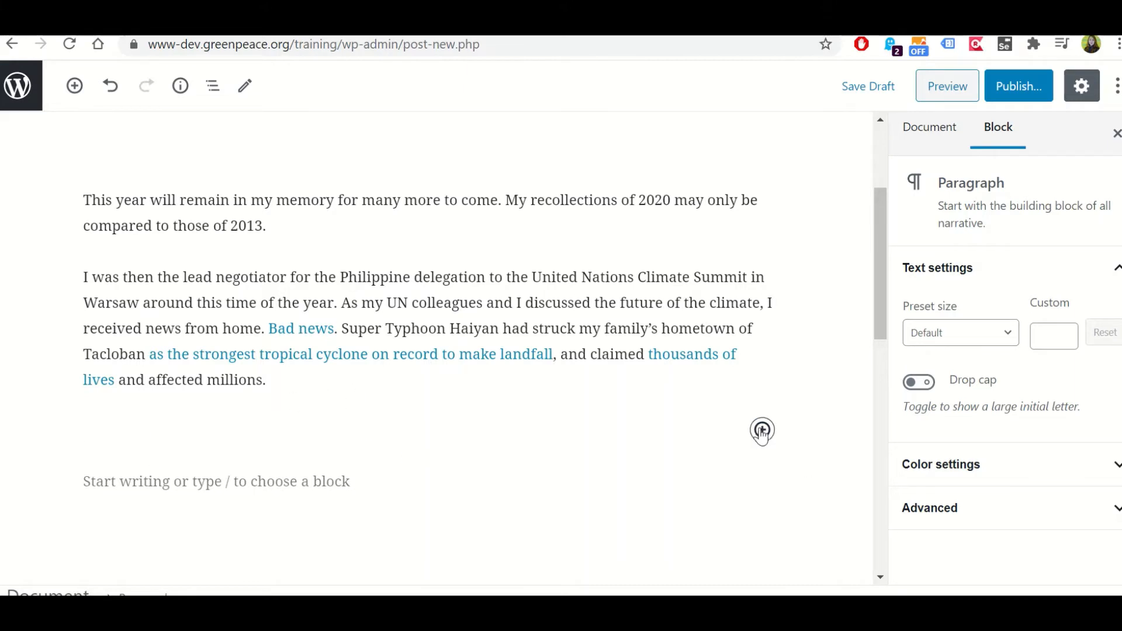
- Search the available blocks for "image" and insert an Image block in the first empty block below the text
{"action": "left_click", "coordinate": [762, 431]}
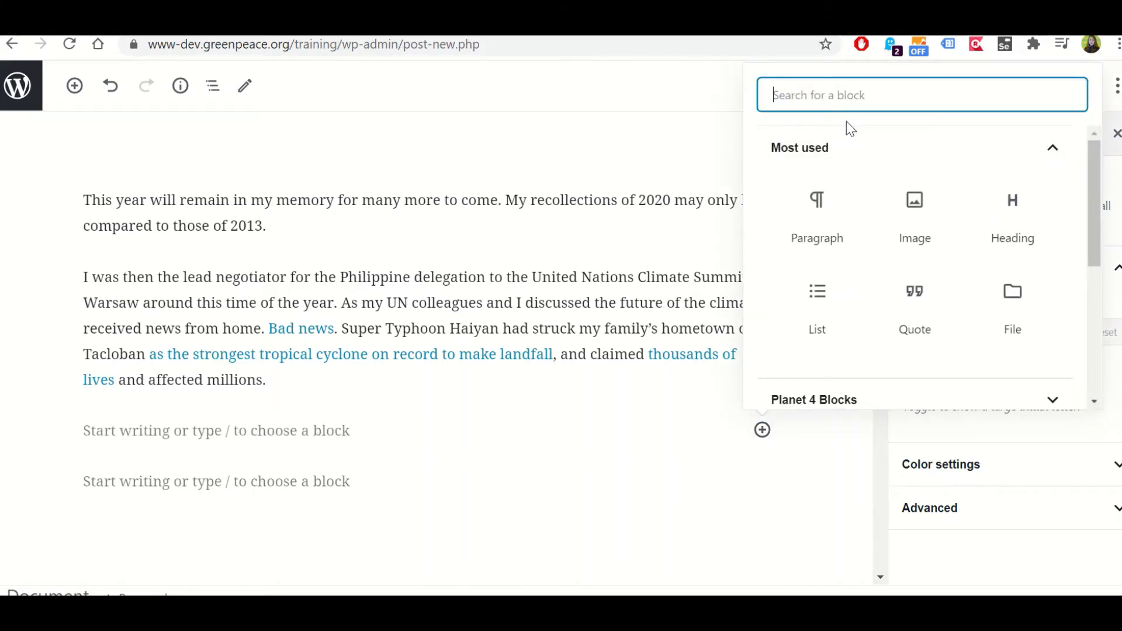
{"action": "type", "text": "medi"}
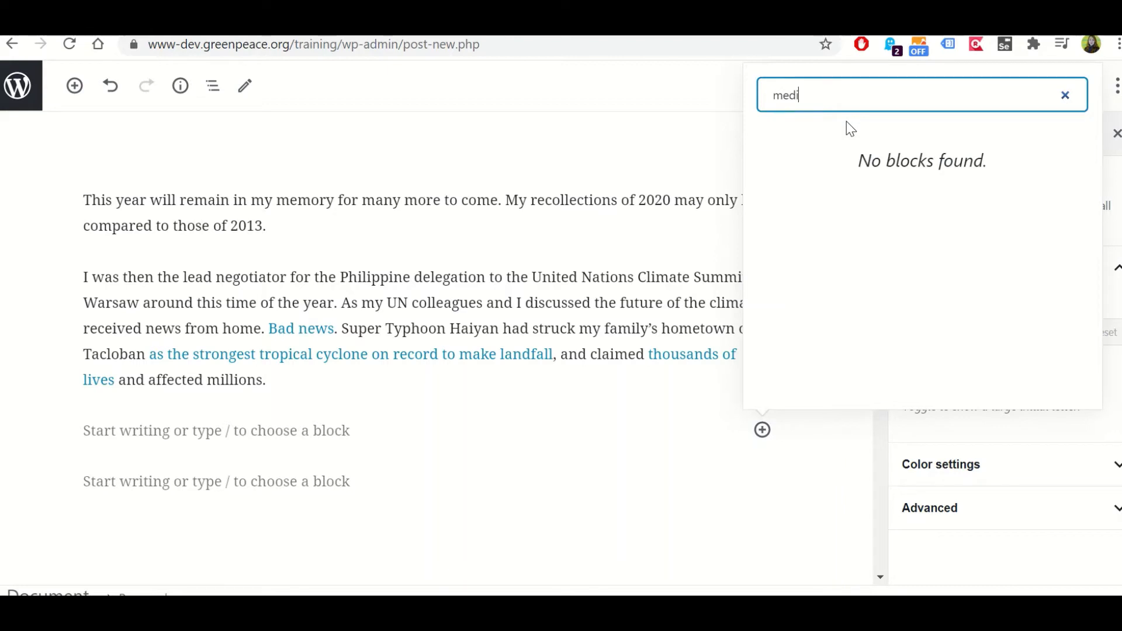
{"action": "key", "text": "BackSpace"}
{"action": "key", "text": "BackSpace"}
{"action": "key", "text": "BackSpace"}
{"action": "key", "text": "BackSpace"}
{"action": "type", "text": "ima"}
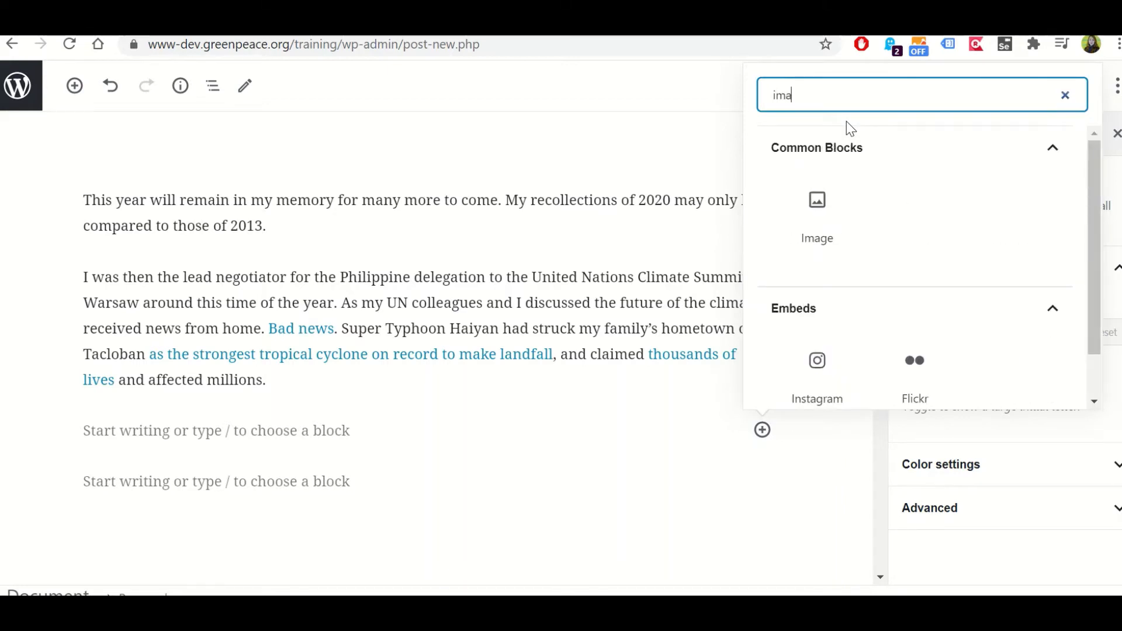
{"action": "type", "text": "ge"}
{"action": "left_click", "coordinate": [824, 231]}
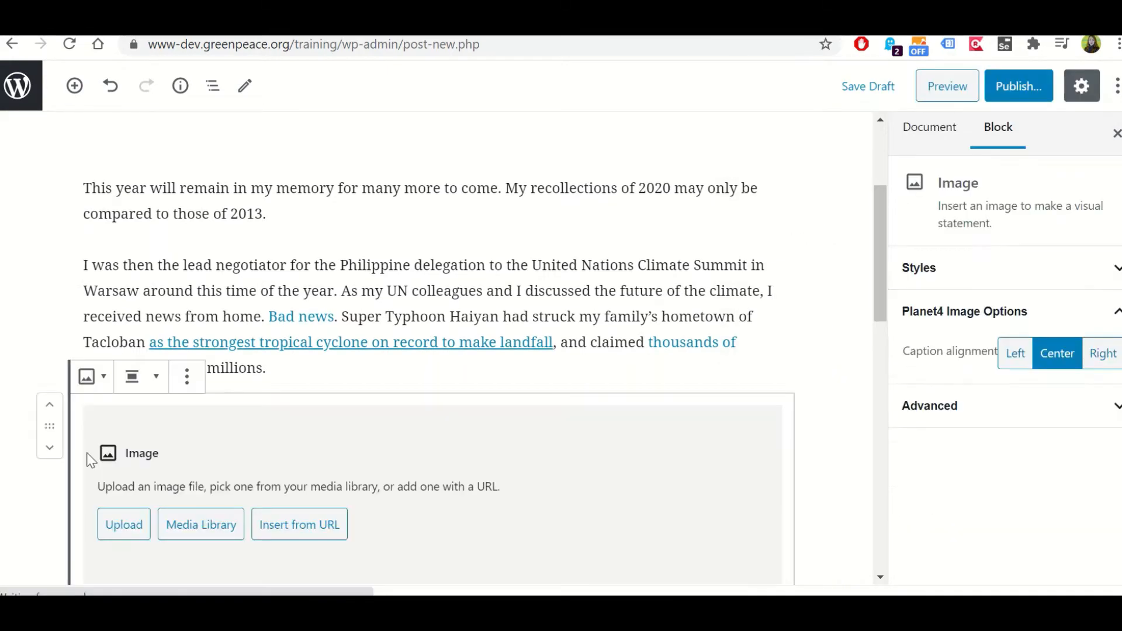
- Search the GPI Media Library for GP04XXW from the Image block and select the matching photo
{"action": "scroll", "coordinate": [175, 397], "scroll_direction": "down", "scroll_amount": 3}
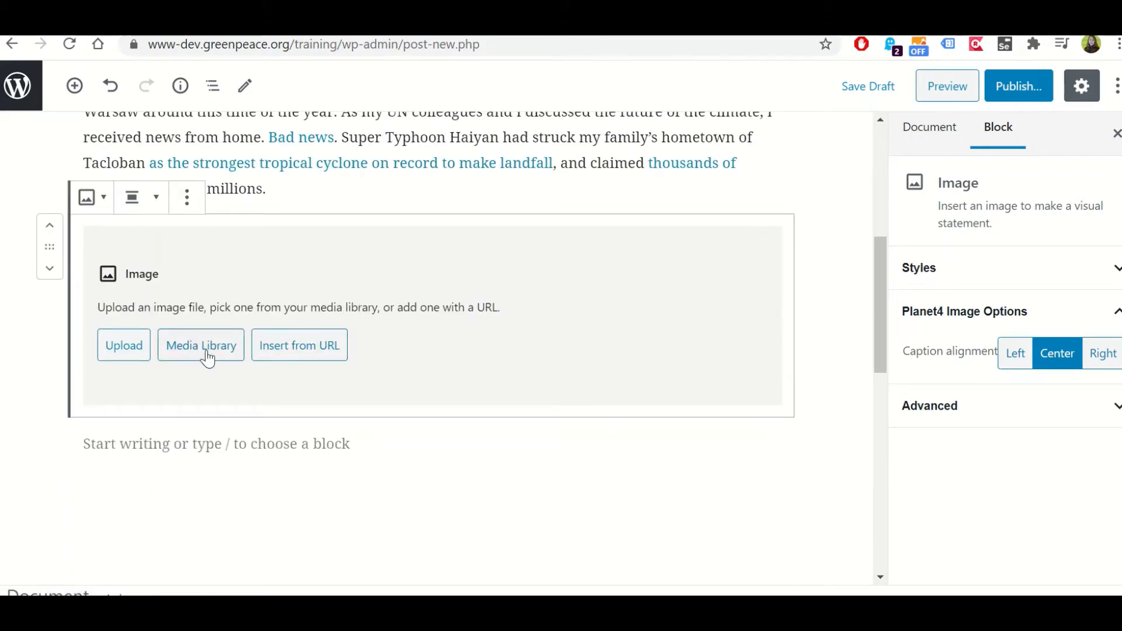
{"action": "left_click", "coordinate": [191, 360]}
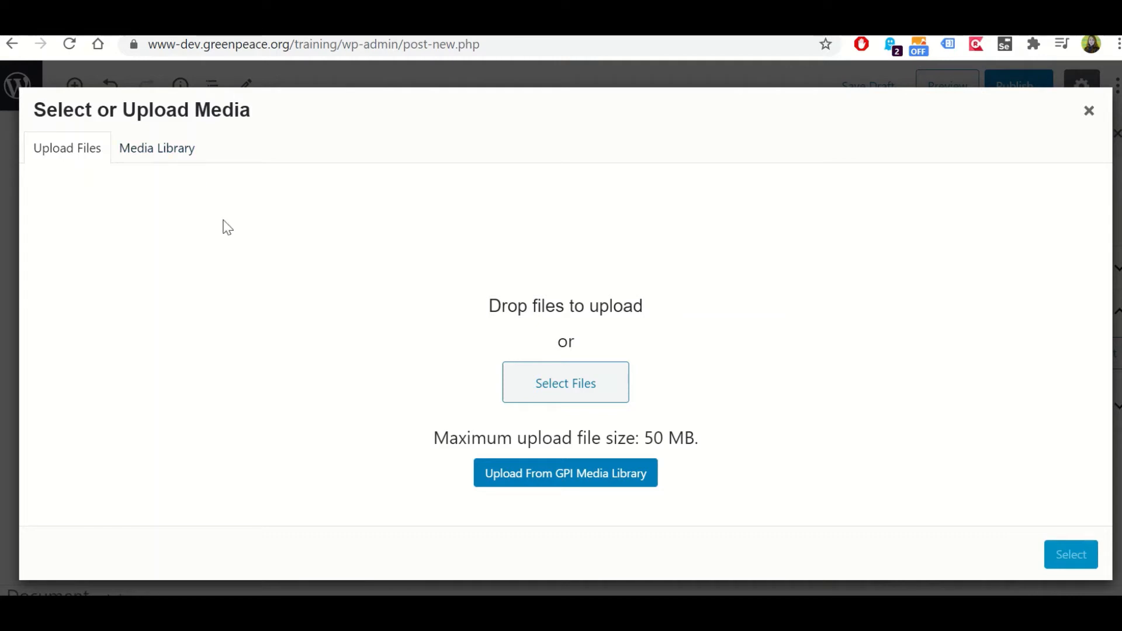
{"action": "left_click", "coordinate": [559, 476]}
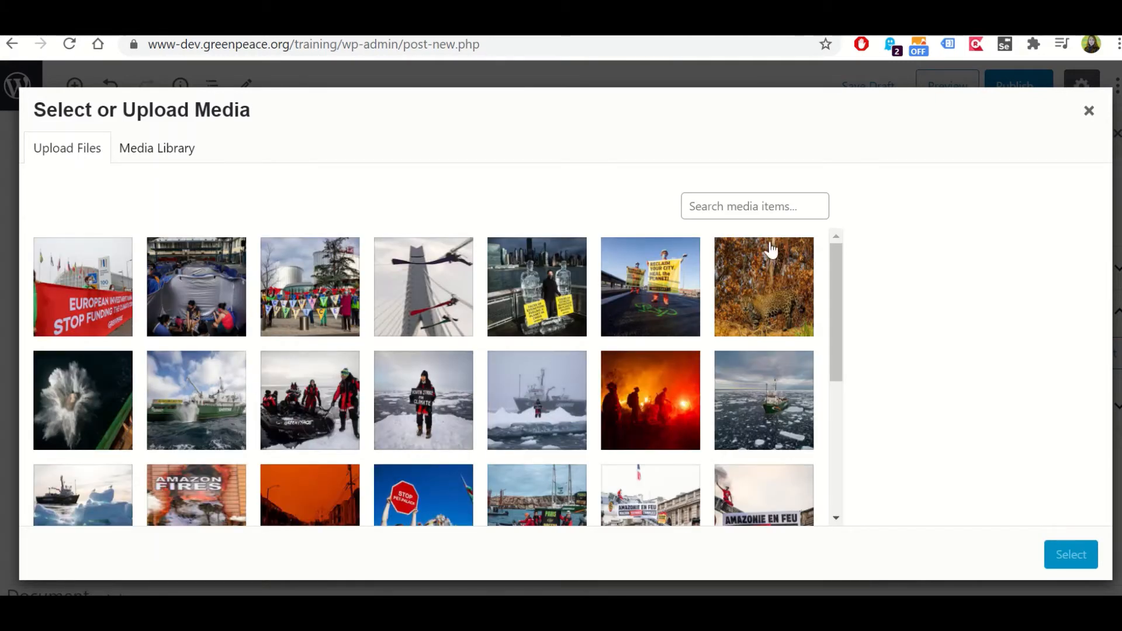
{"action": "left_click", "coordinate": [759, 207]}
{"action": "key", "text": "ctrl+v"}
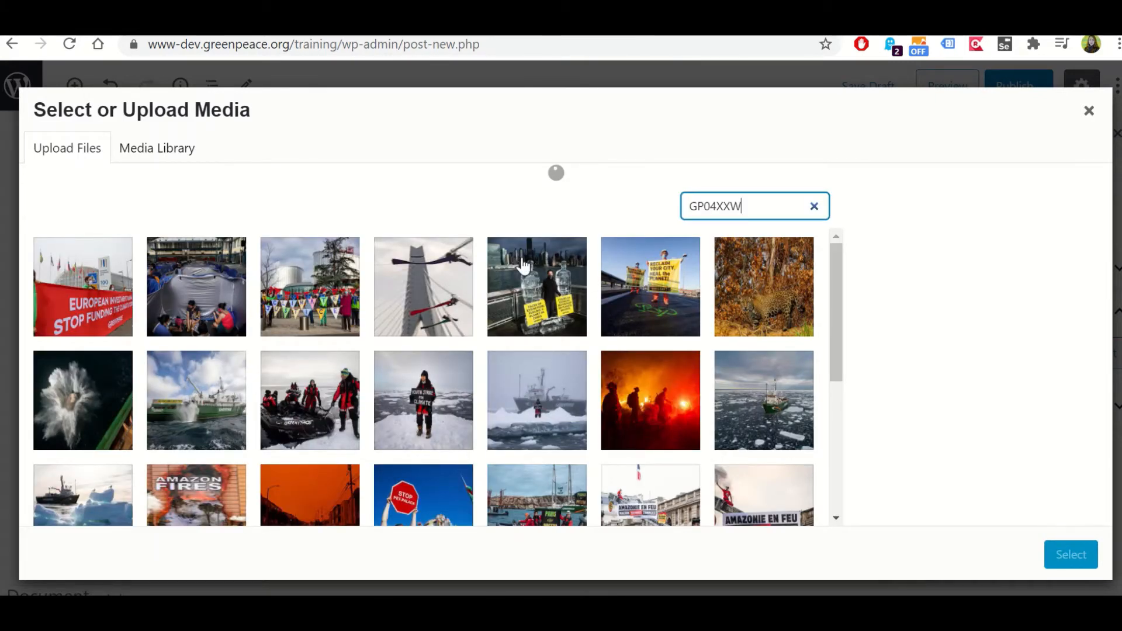
{"action": "left_click", "coordinate": [94, 285]}
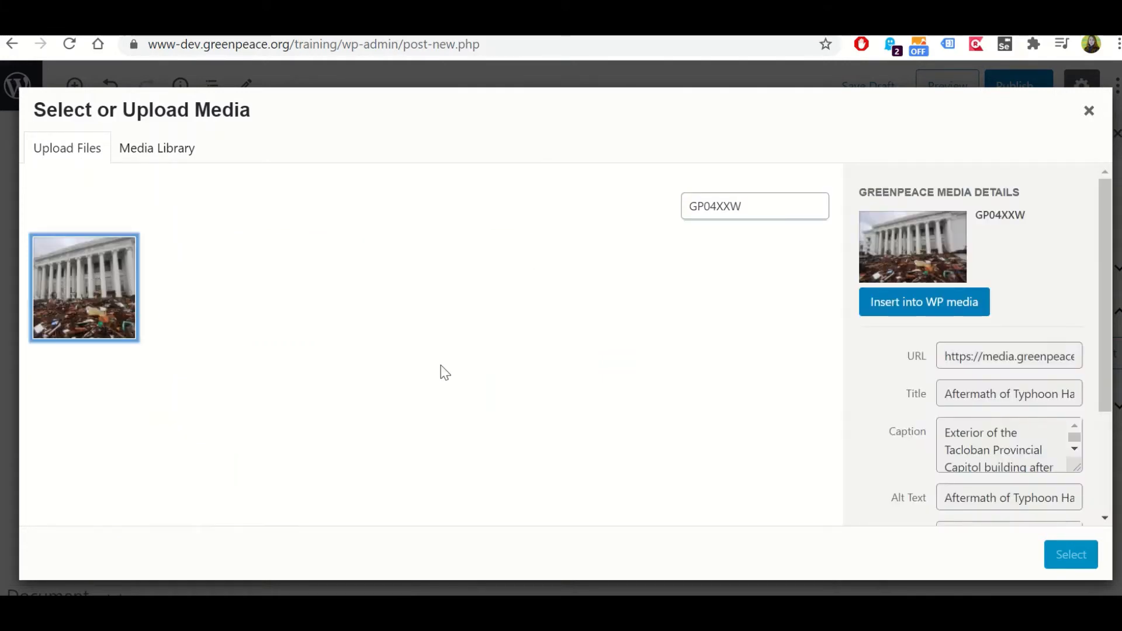
- Review the photo's title, caption, alt text, description and credit, and view its search result on the Greenpeace Media site
{"action": "scroll", "coordinate": [952, 362], "scroll_direction": "down", "scroll_amount": 3}
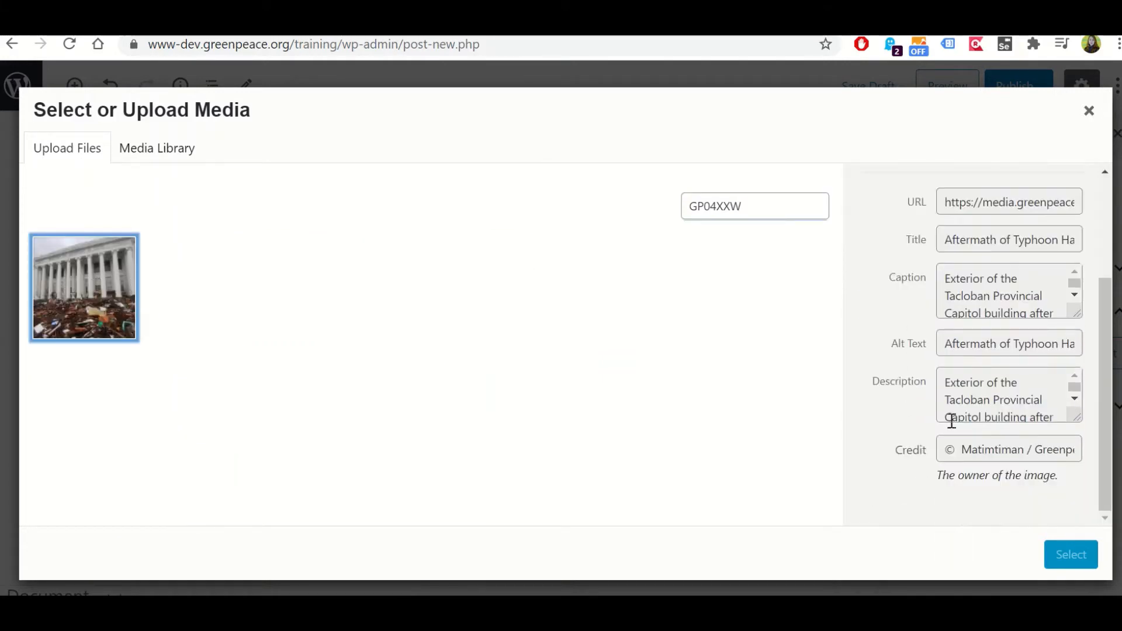
{"action": "scroll", "coordinate": [952, 421], "scroll_direction": "up", "scroll_amount": 3}
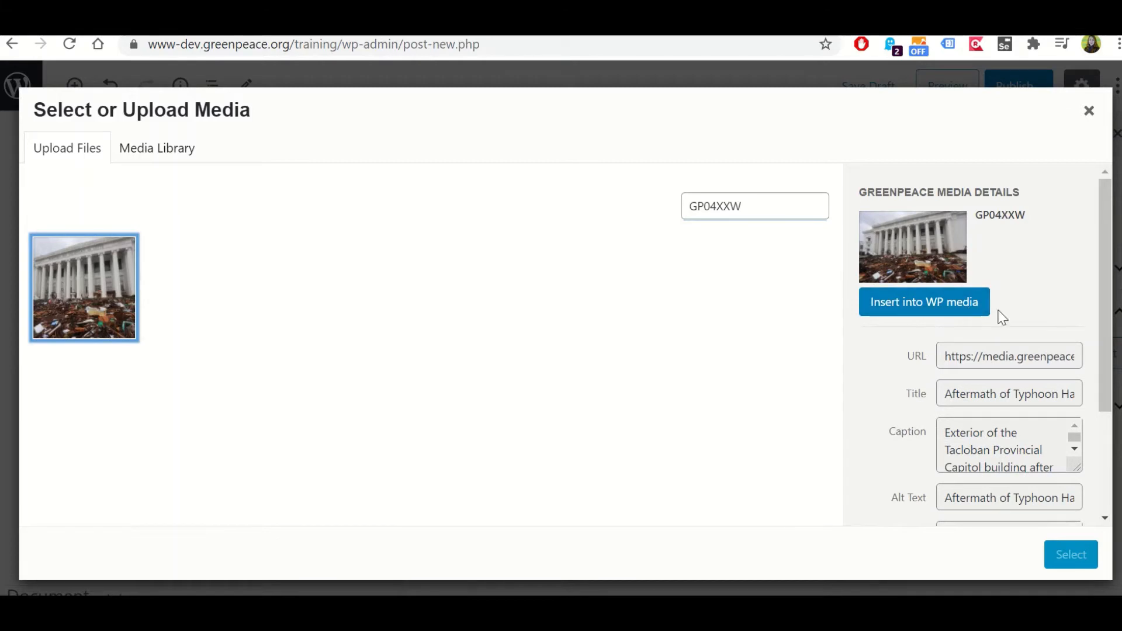
{"action": "scroll", "coordinate": [1000, 314], "scroll_direction": "down", "scroll_amount": 2}
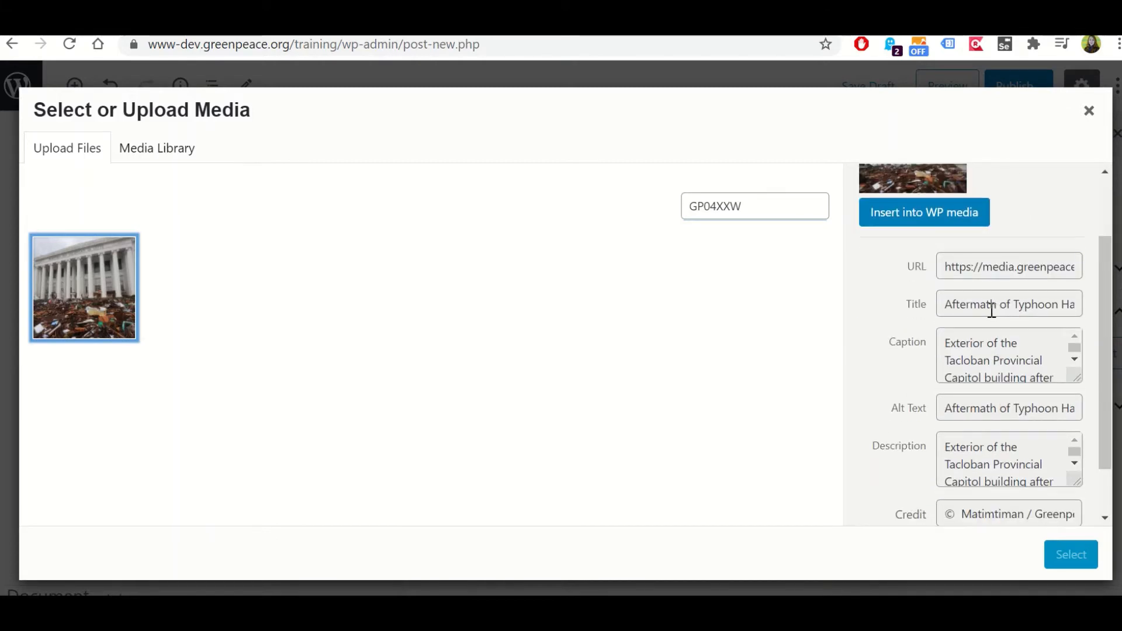
{"action": "left_click_drag", "start_coordinate": [1008, 345], "coordinate": [1001, 370]}
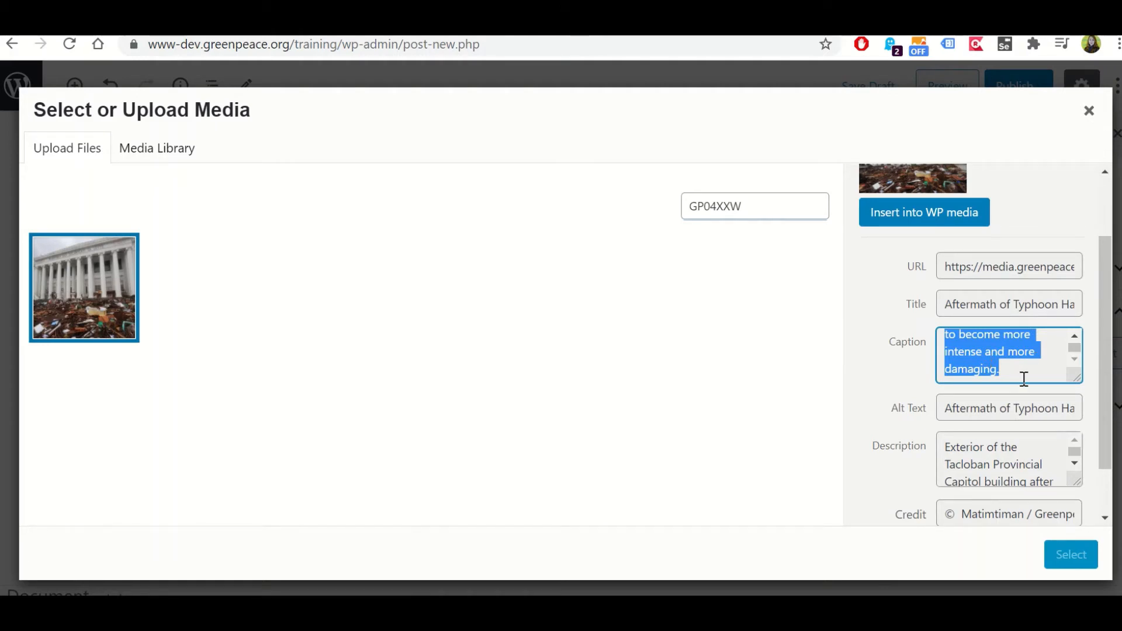
{"action": "scroll", "coordinate": [1024, 379], "scroll_direction": "up", "scroll_amount": 2}
{"action": "scroll", "coordinate": [1025, 371], "scroll_direction": "up", "scroll_amount": 3}
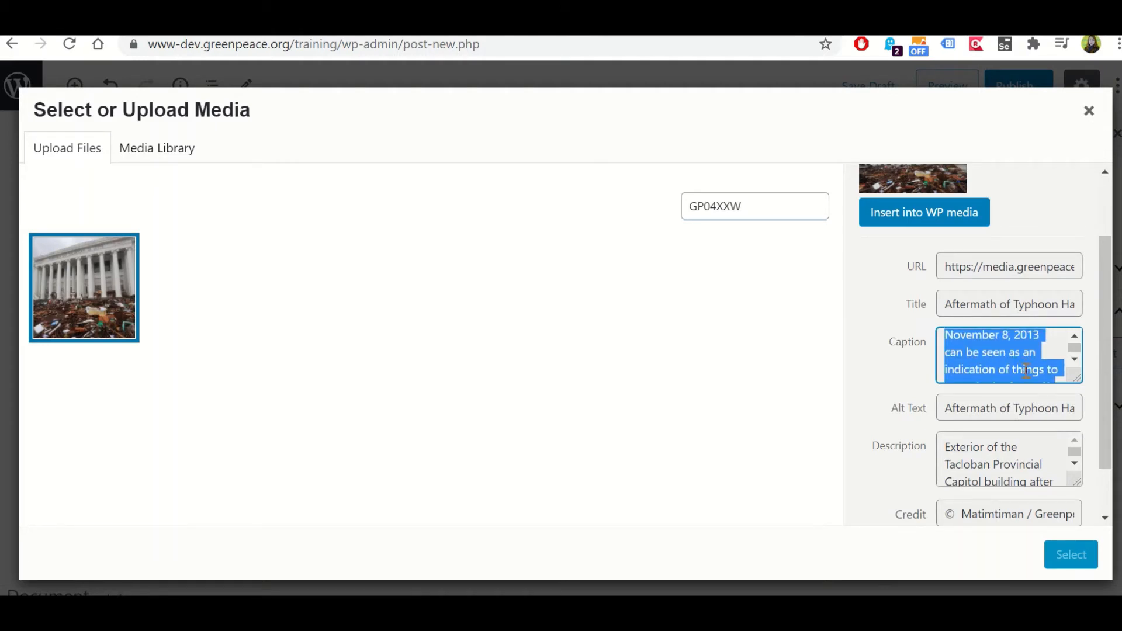
{"action": "scroll", "coordinate": [1017, 367], "scroll_direction": "down", "scroll_amount": 3}
{"action": "left_click", "coordinate": [1006, 363]}
{"action": "scroll", "coordinate": [1018, 370], "scroll_direction": "down", "scroll_amount": 3}
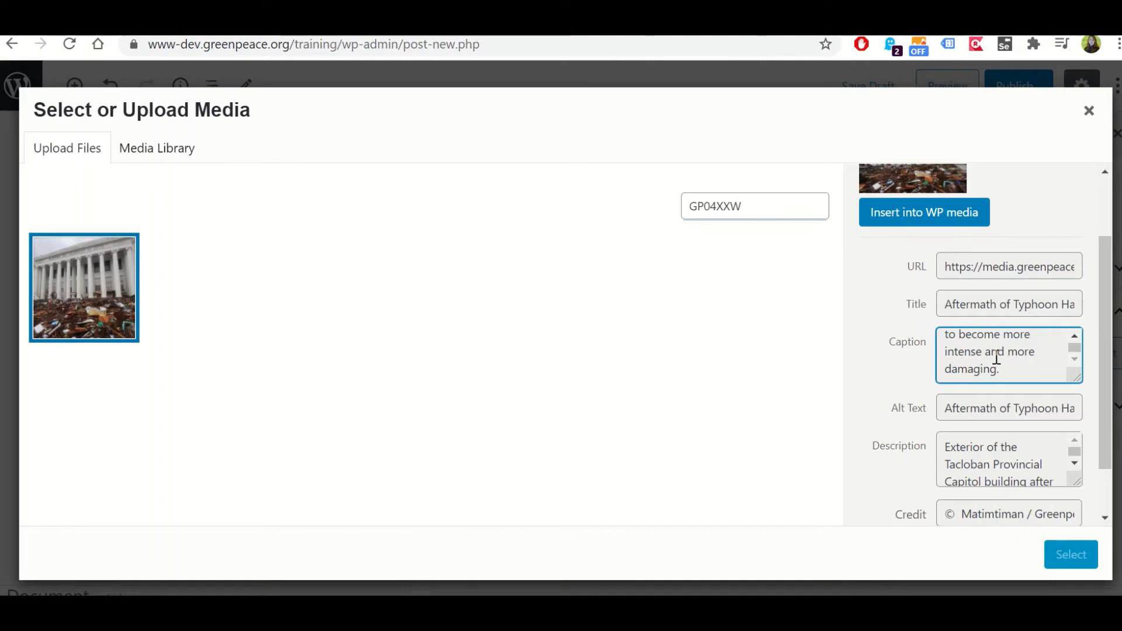
{"action": "scroll", "coordinate": [959, 368], "scroll_direction": "down", "scroll_amount": 1}
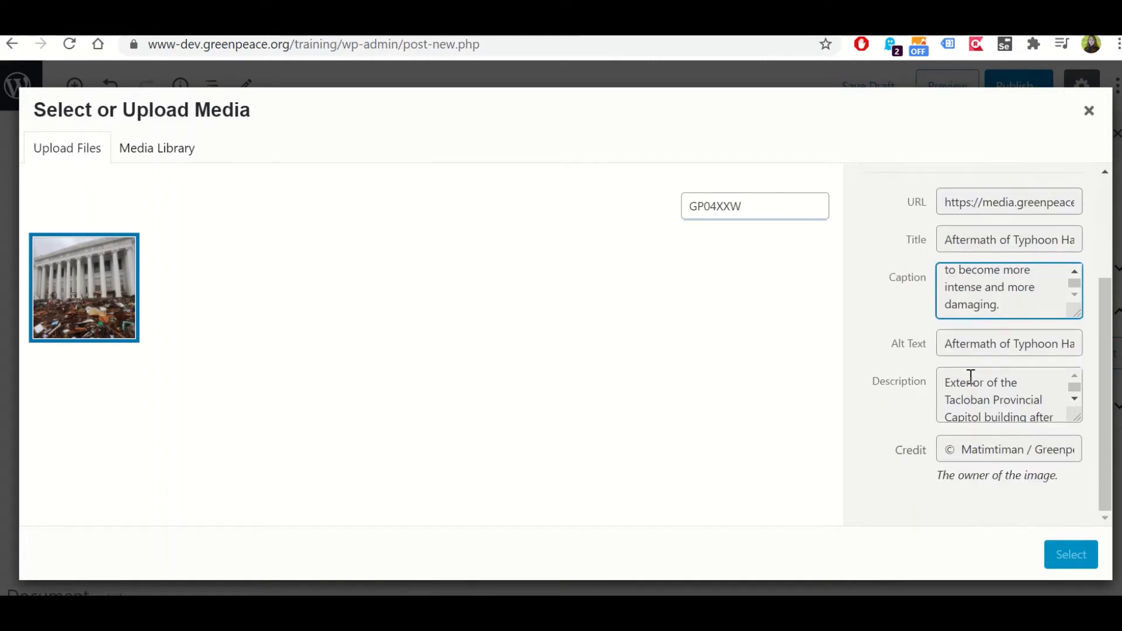
{"action": "left_click", "coordinate": [970, 450]}
{"action": "left_click_drag", "start_coordinate": [970, 450], "coordinate": [1110, 459]}
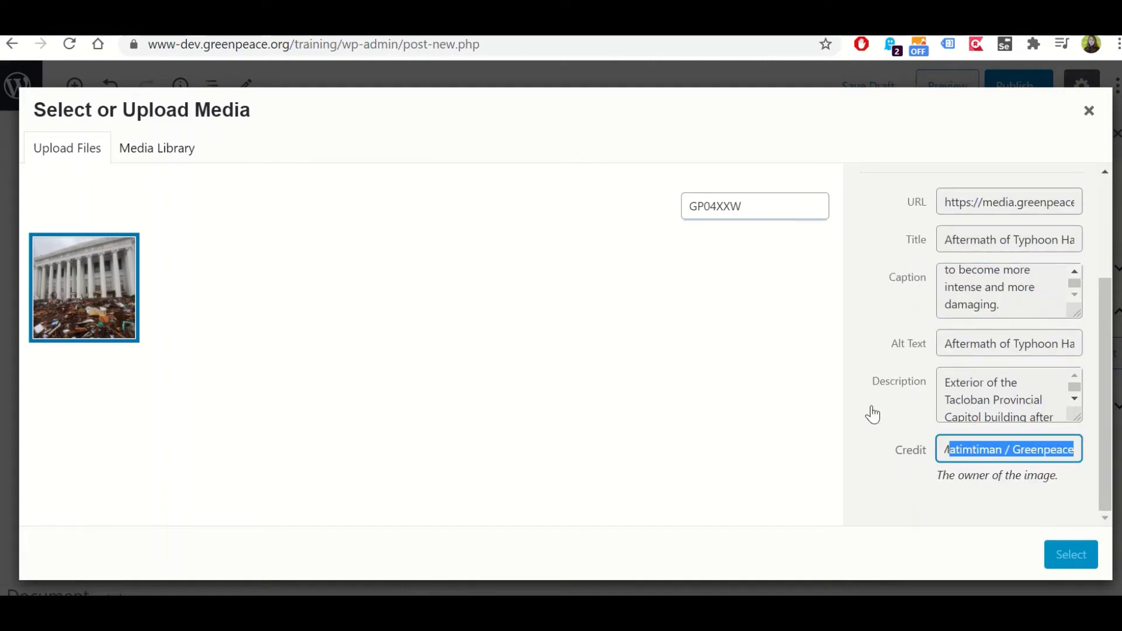
{"action": "scroll", "coordinate": [894, 370], "scroll_direction": "up", "scroll_amount": 3}
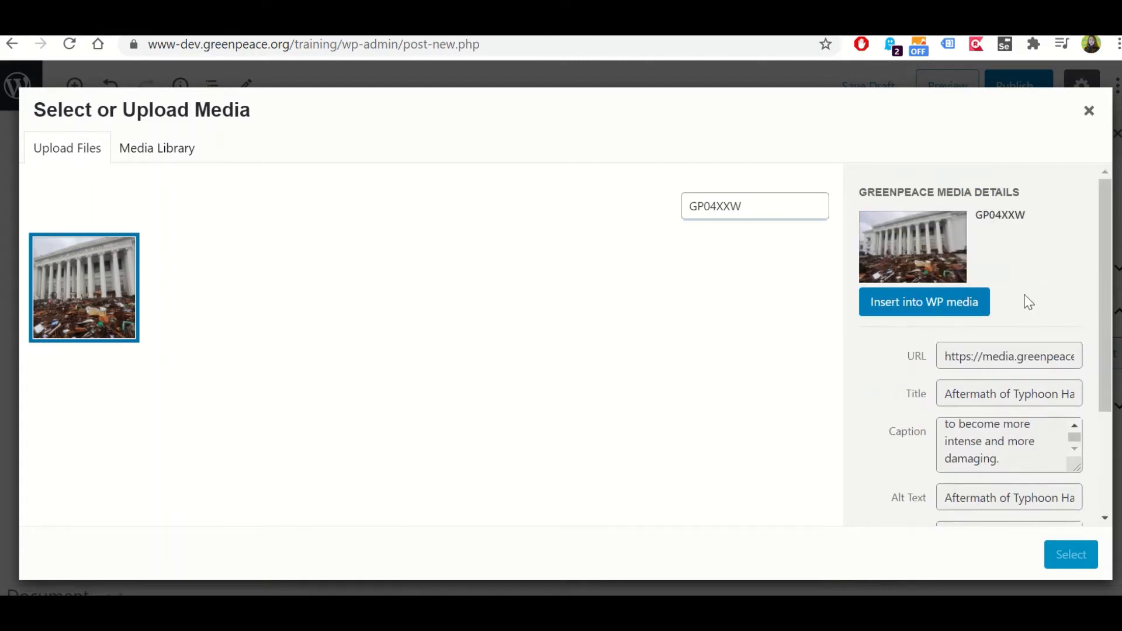
{"action": "scroll", "coordinate": [1059, 451], "scroll_direction": "down", "scroll_amount": 2}
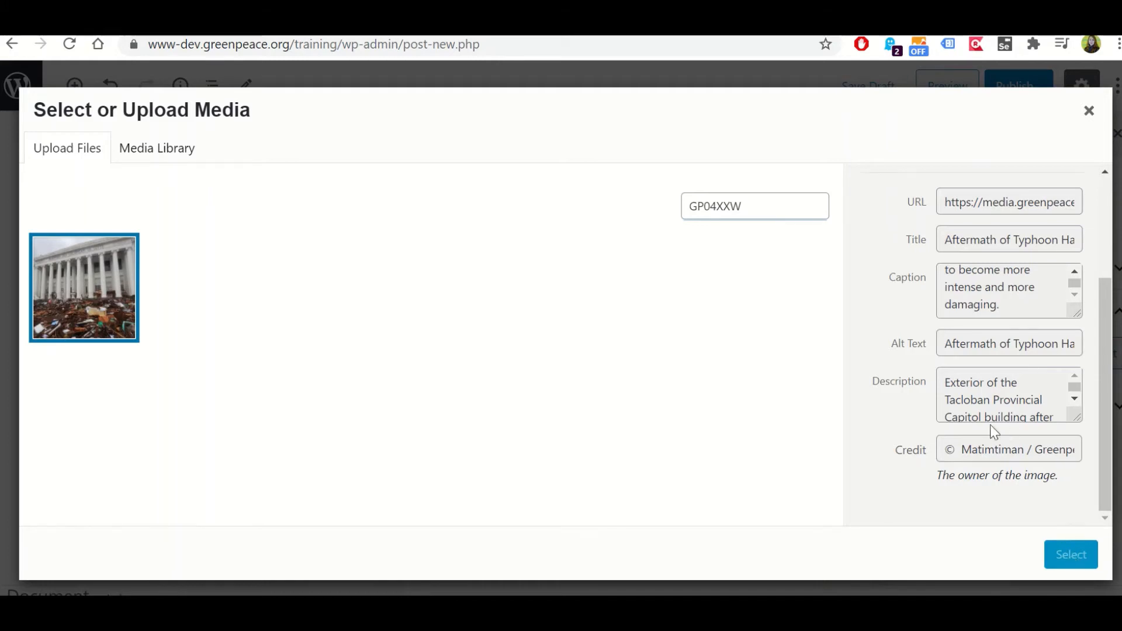
{"action": "scroll", "coordinate": [991, 426], "scroll_direction": "up", "scroll_amount": 3}
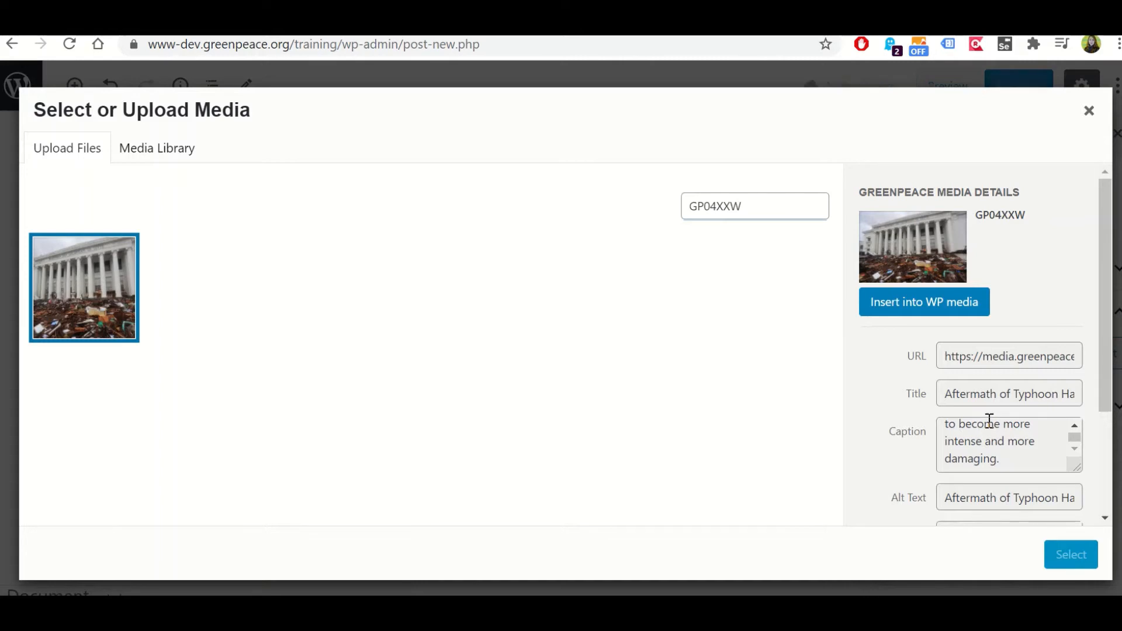
{"action": "left_click", "coordinate": [786, 26]}
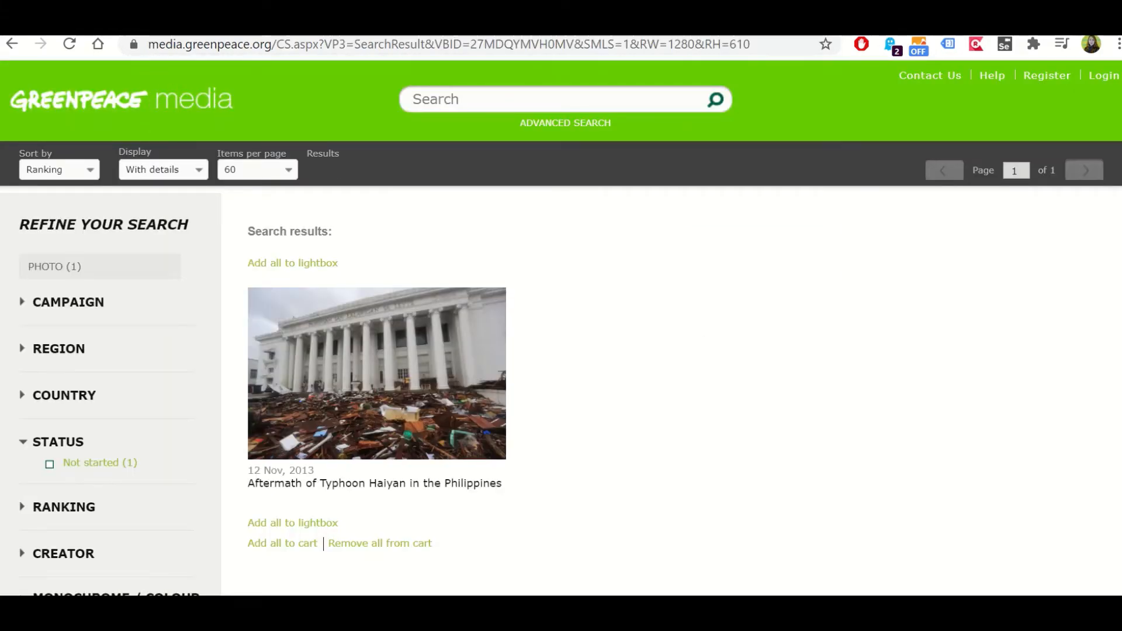
{"action": "left_click", "coordinate": [514, 26]}
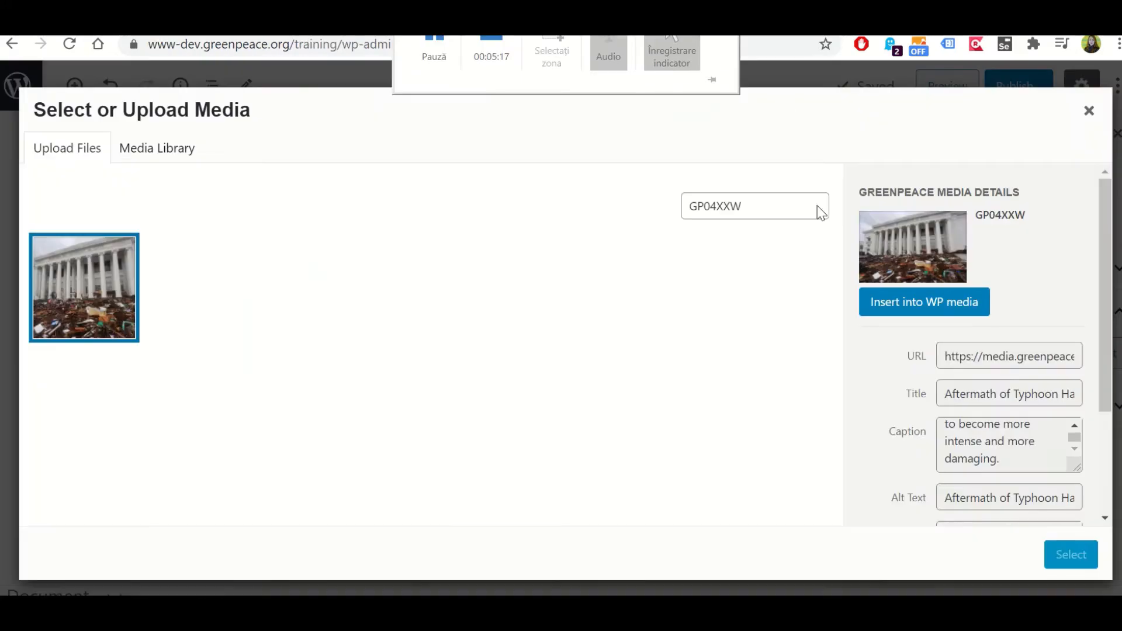
- Import the GP04XXW photo into WP media and place it from the Media Library into the Image block
{"action": "left_click", "coordinate": [905, 310]}
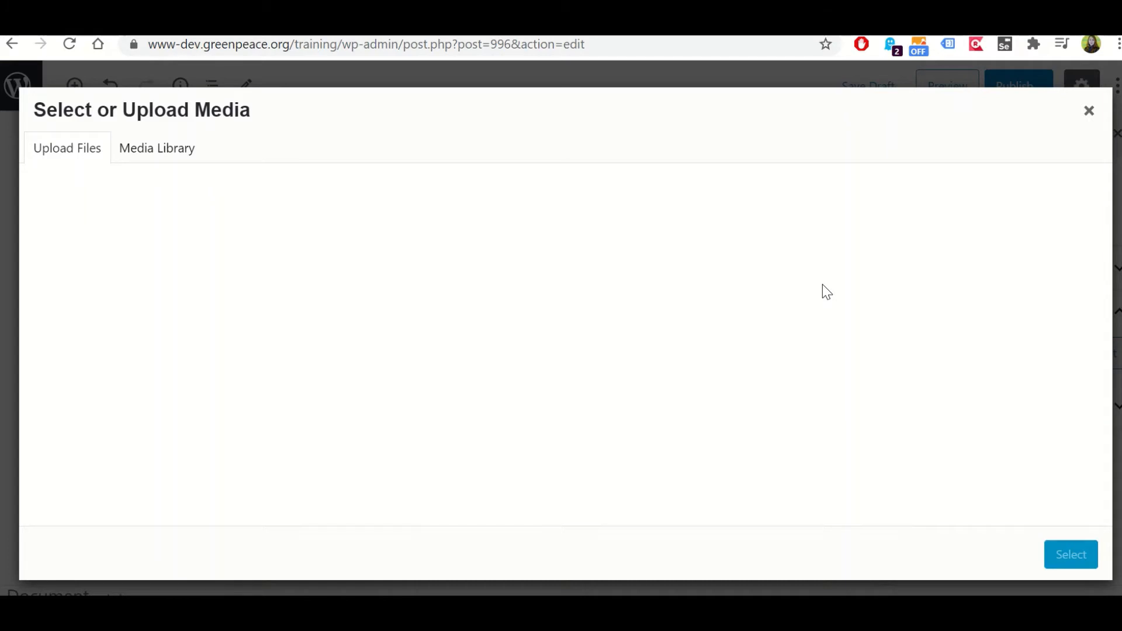
{"action": "left_click", "coordinate": [164, 152]}
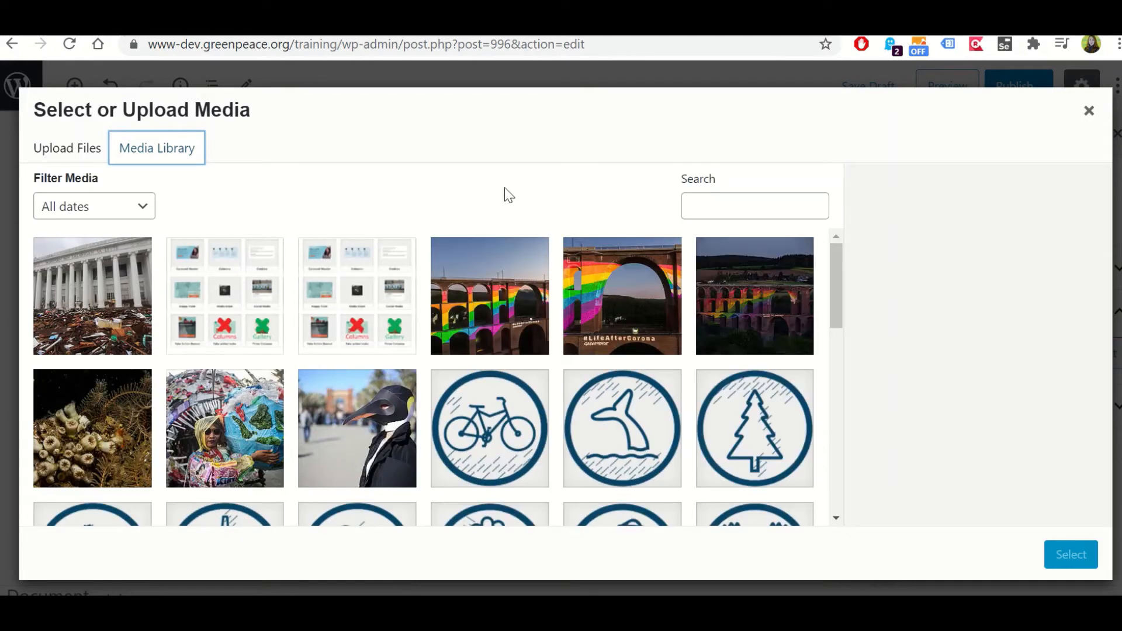
{"action": "left_click", "coordinate": [107, 302]}
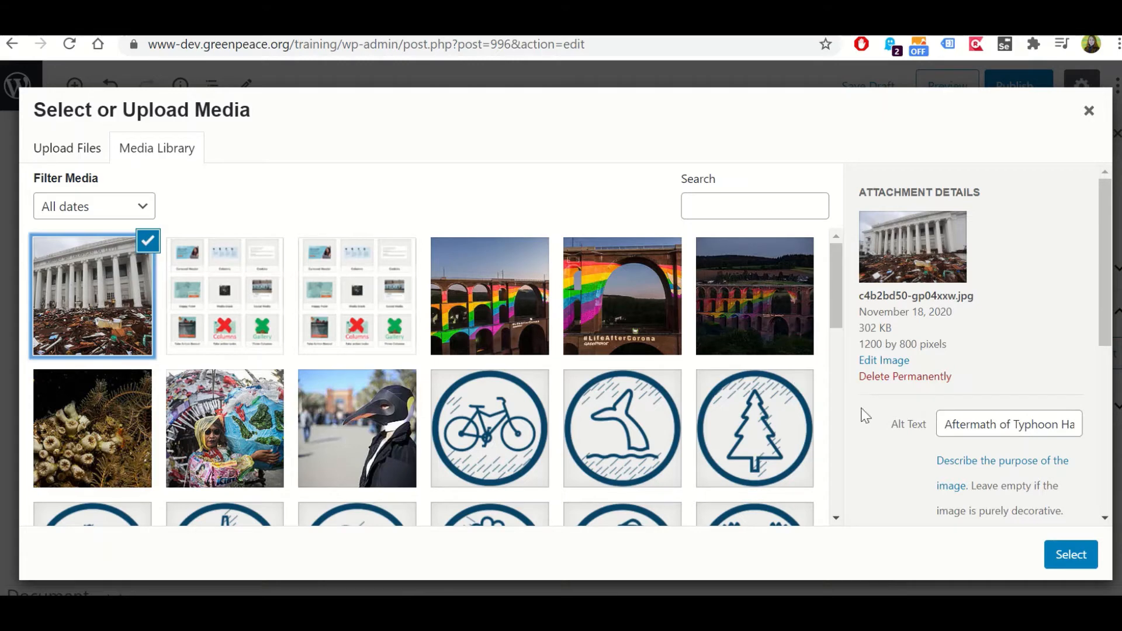
{"action": "left_click", "coordinate": [1067, 556]}
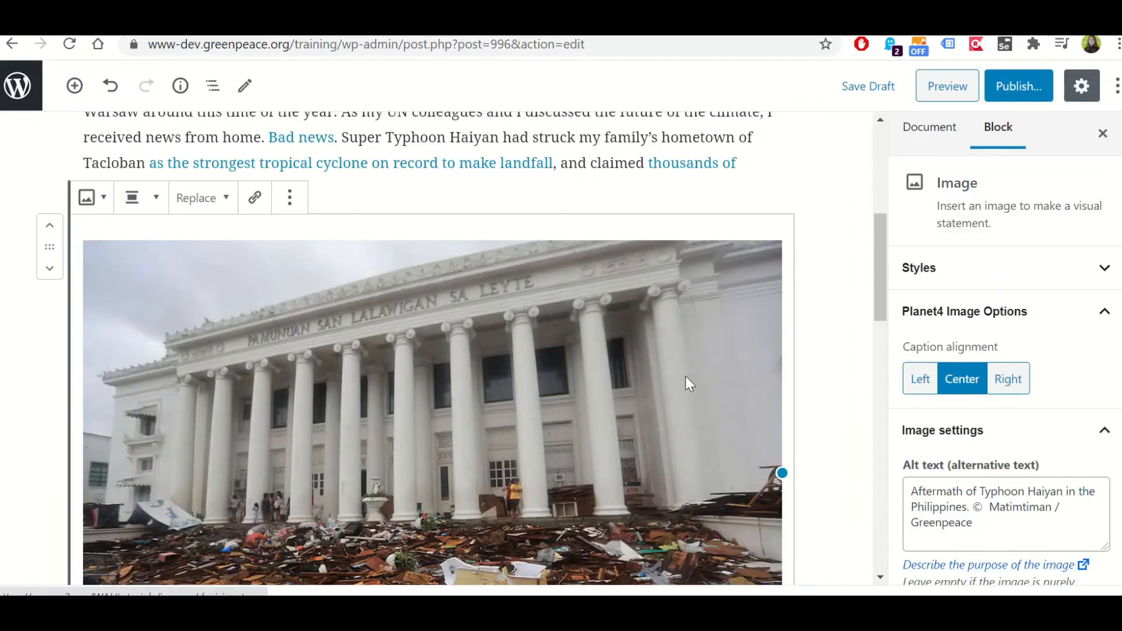
- Check the caption that came with the imported photo below the image
{"action": "scroll", "coordinate": [501, 332], "scroll_direction": "down", "scroll_amount": 5}
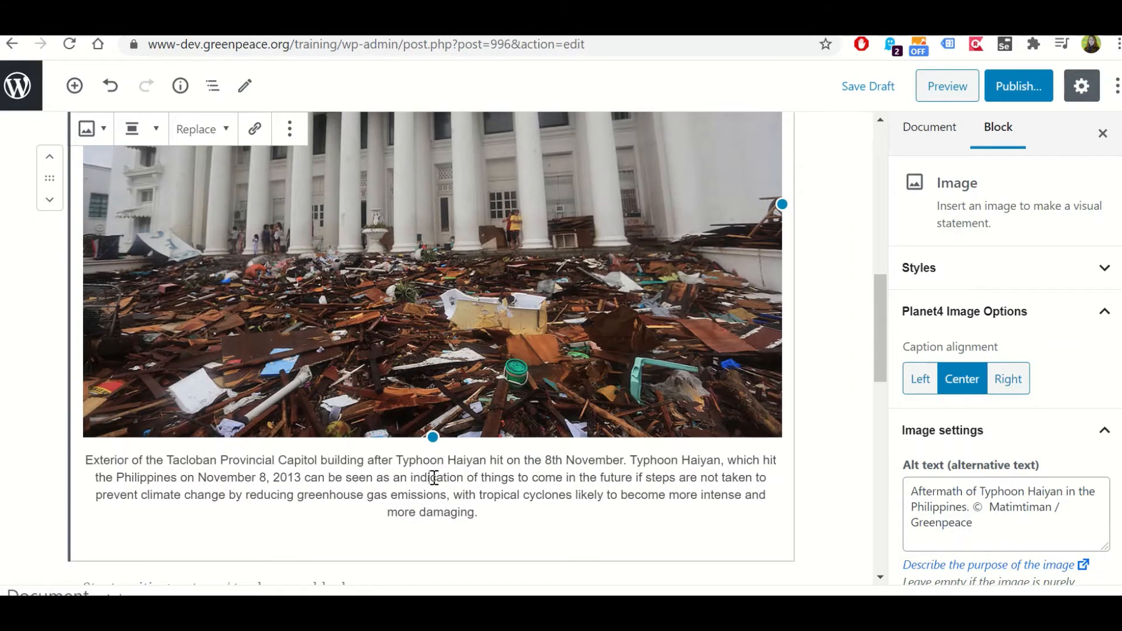
{"action": "left_click", "coordinate": [435, 479]}
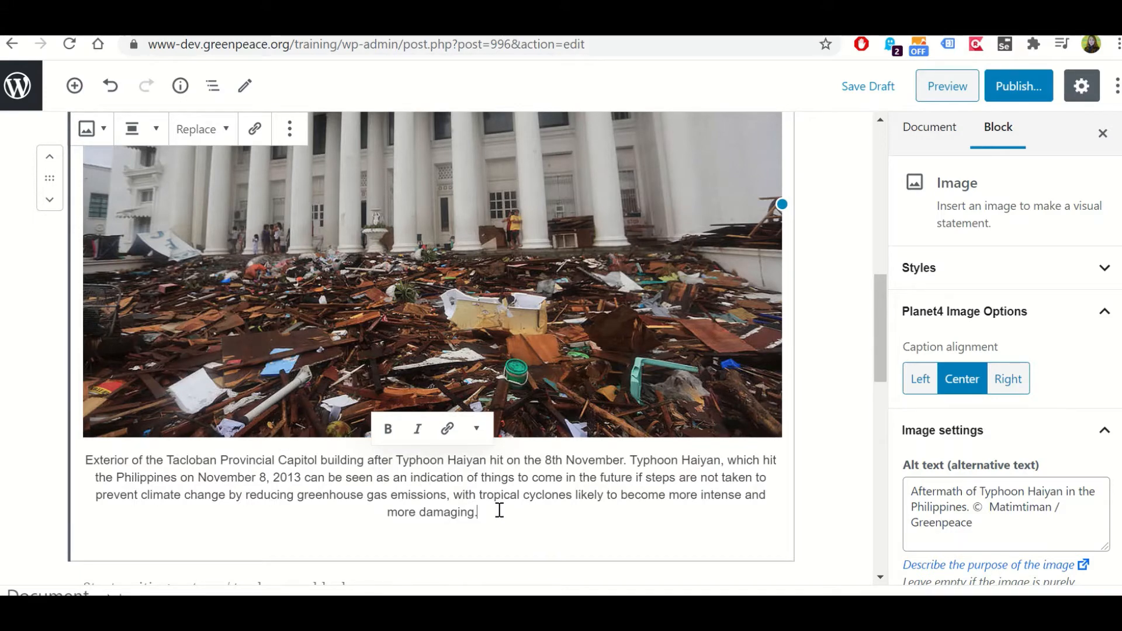
{"action": "left_click_drag", "start_coordinate": [499, 511], "coordinate": [273, 479]}
{"action": "left_click", "coordinate": [273, 479]}
{"action": "scroll", "coordinate": [441, 344], "scroll_direction": "down", "scroll_amount": 3}
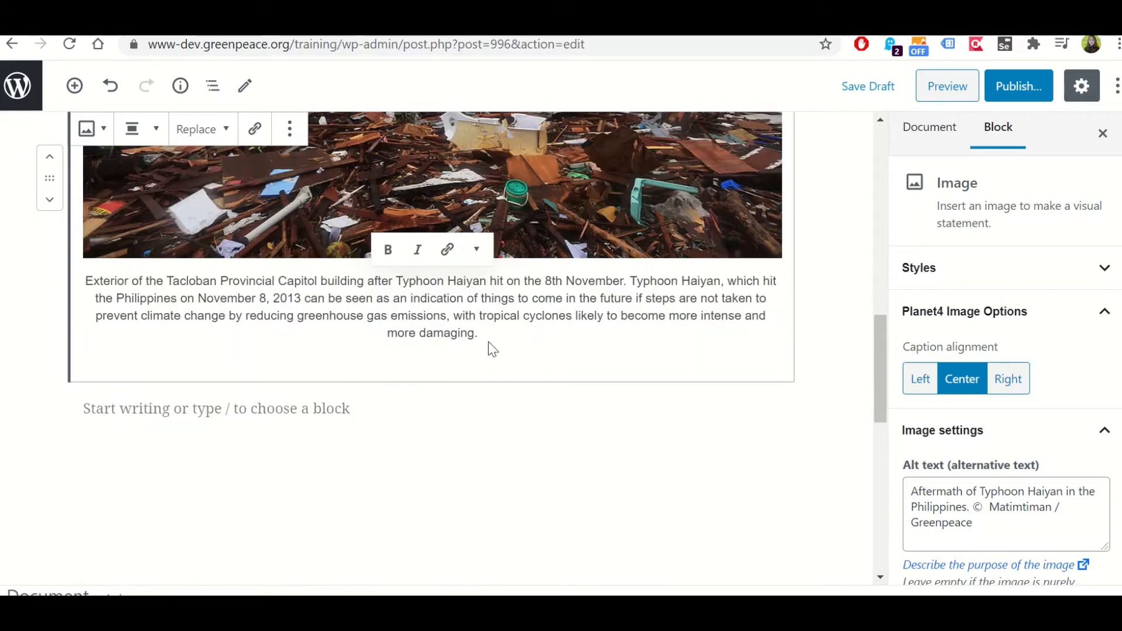
{"action": "left_click_drag", "start_coordinate": [493, 349], "coordinate": [419, 299]}
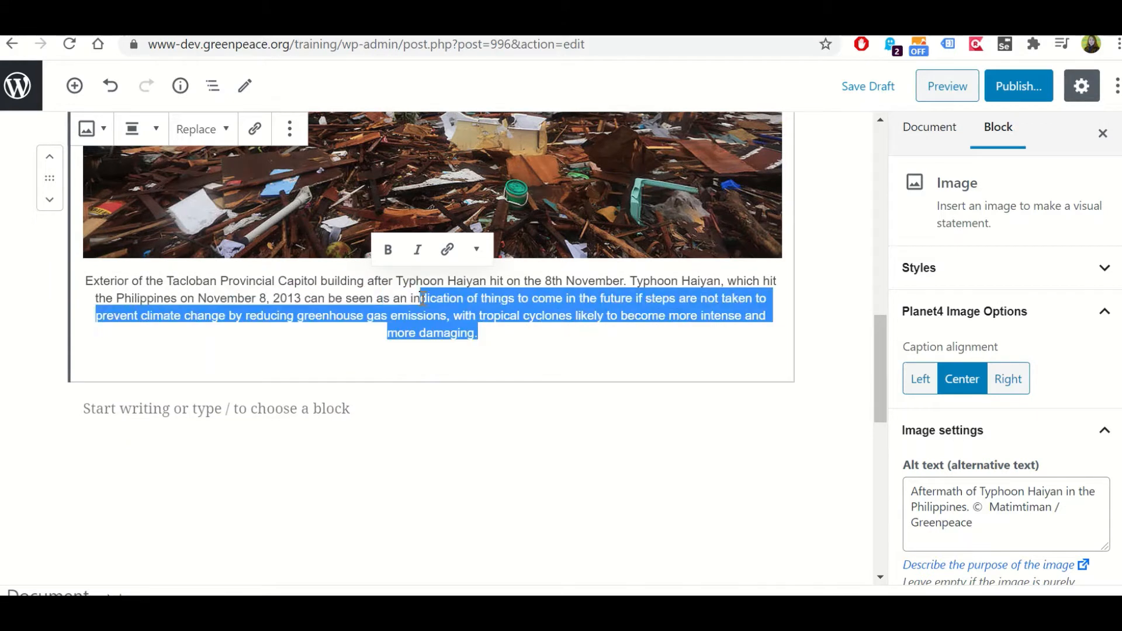
{"action": "left_click", "coordinate": [535, 340]}
- Copy the article text that follows the GP04XXW reference in the Word document and paste it into the empty block below the photo
{"action": "left_click", "coordinate": [321, 411]}
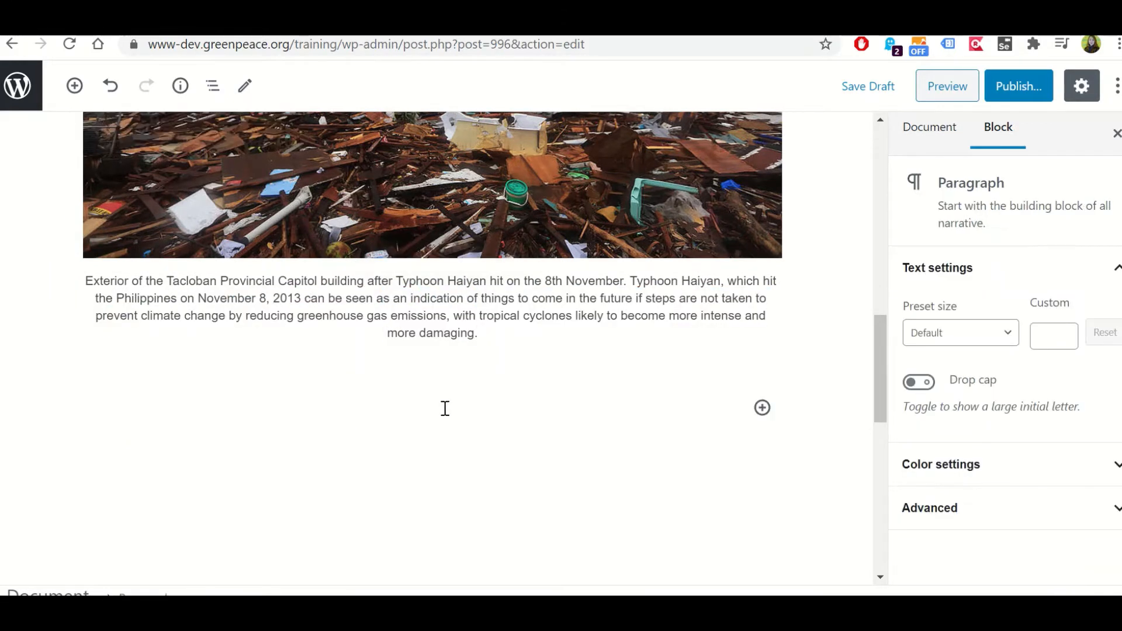
{"action": "key", "text": "alt+Tab"}
{"action": "scroll", "coordinate": [312, 327], "scroll_direction": "down", "scroll_amount": 3}
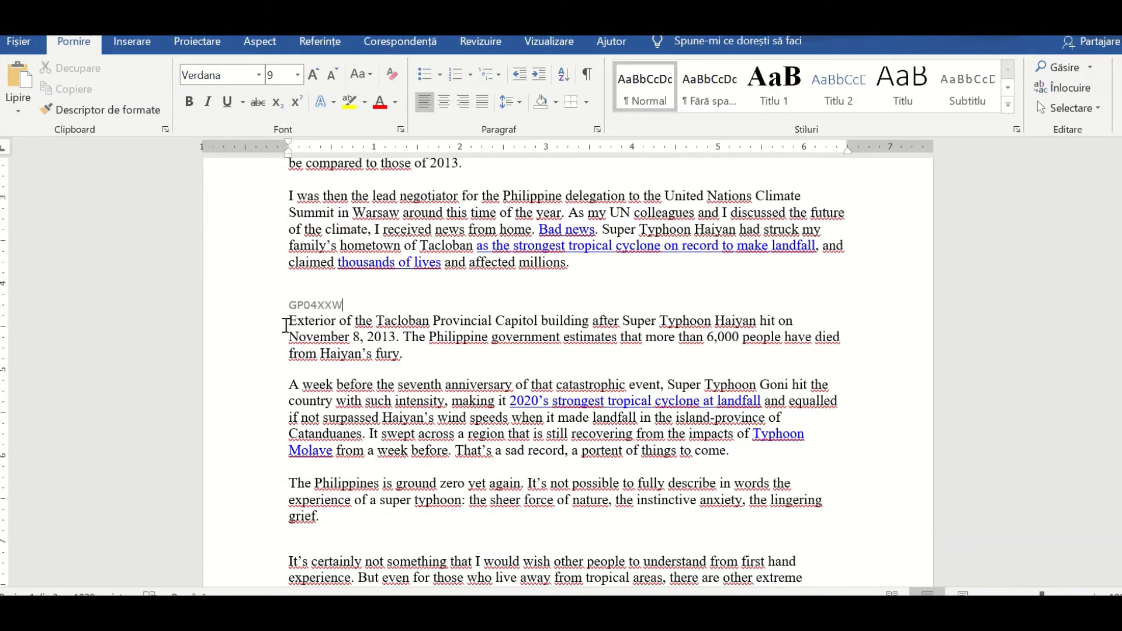
{"action": "left_click_drag", "start_coordinate": [286, 325], "coordinate": [563, 415]}
{"action": "key", "text": "alt+Tab"}
{"action": "key", "text": "ctrl+v"}
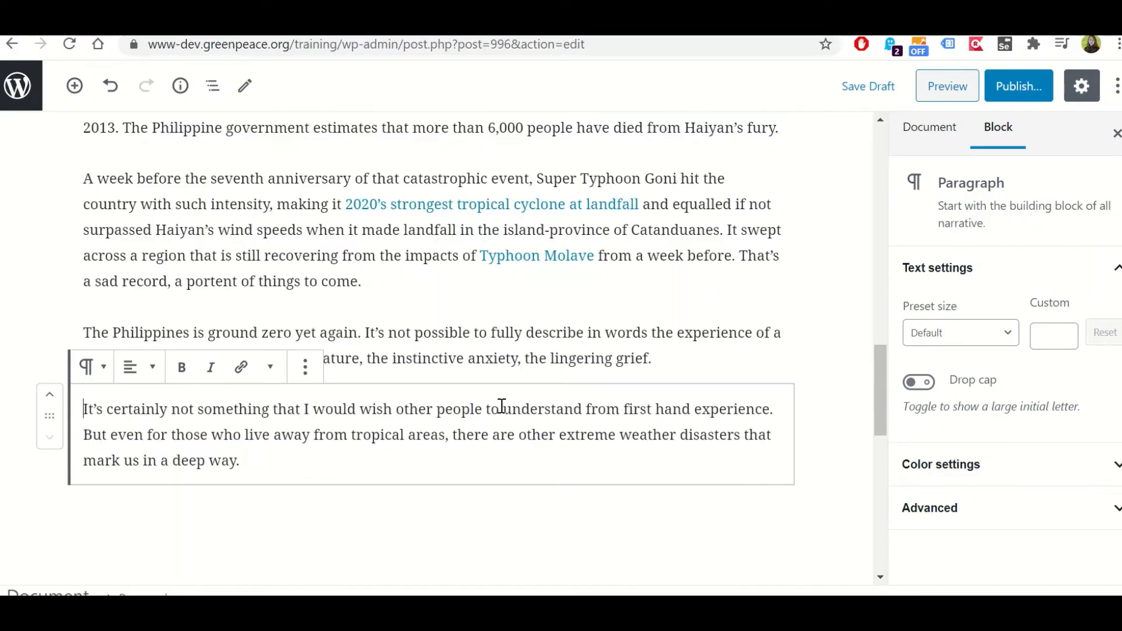
{"action": "left_click", "coordinate": [290, 479]}
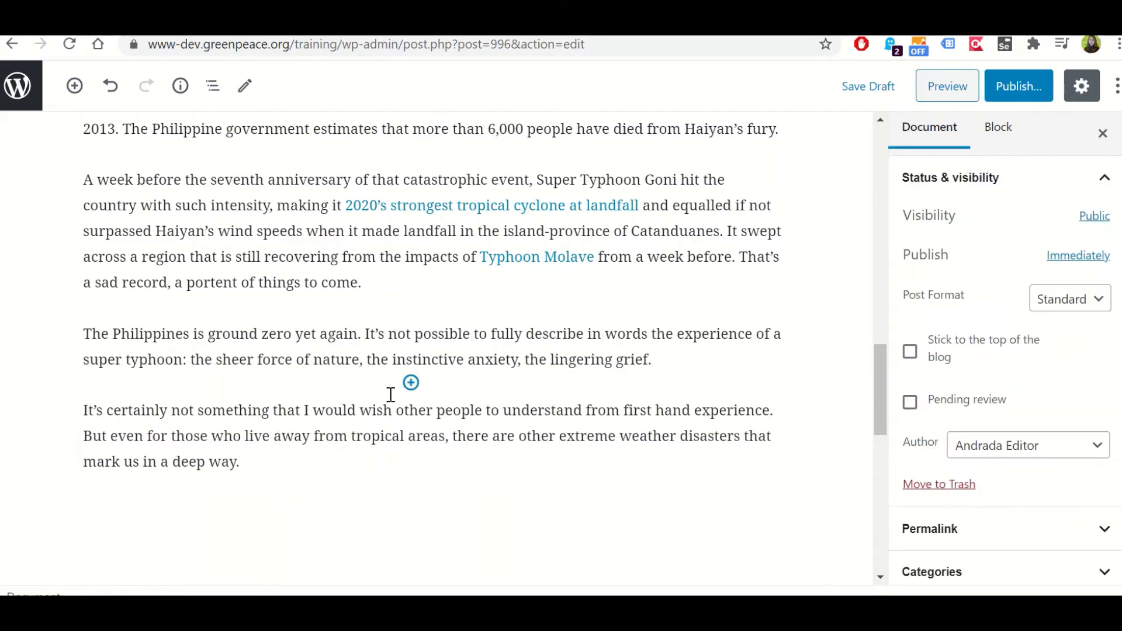
- Review the assembled post in the editor, from the title through the photo and caption to the last pasted paragraph
{"action": "scroll", "coordinate": [391, 397], "scroll_direction": "up", "scroll_amount": 10}
{"action": "scroll", "coordinate": [398, 406], "scroll_direction": "up", "scroll_amount": 8}
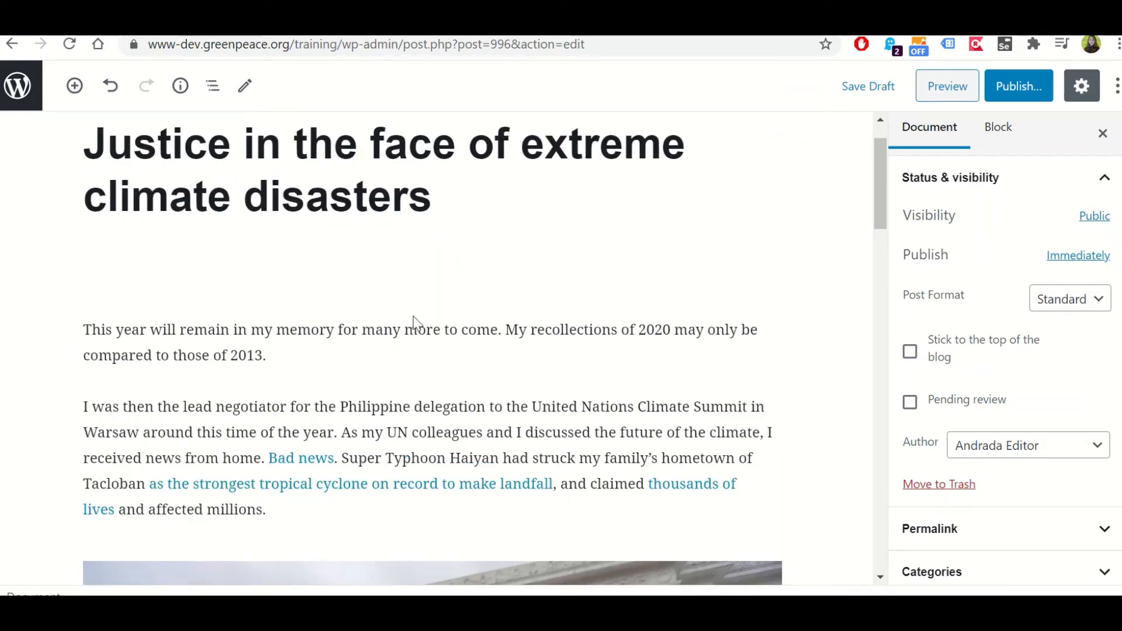
{"action": "scroll", "coordinate": [415, 320], "scroll_direction": "down", "scroll_amount": 3}
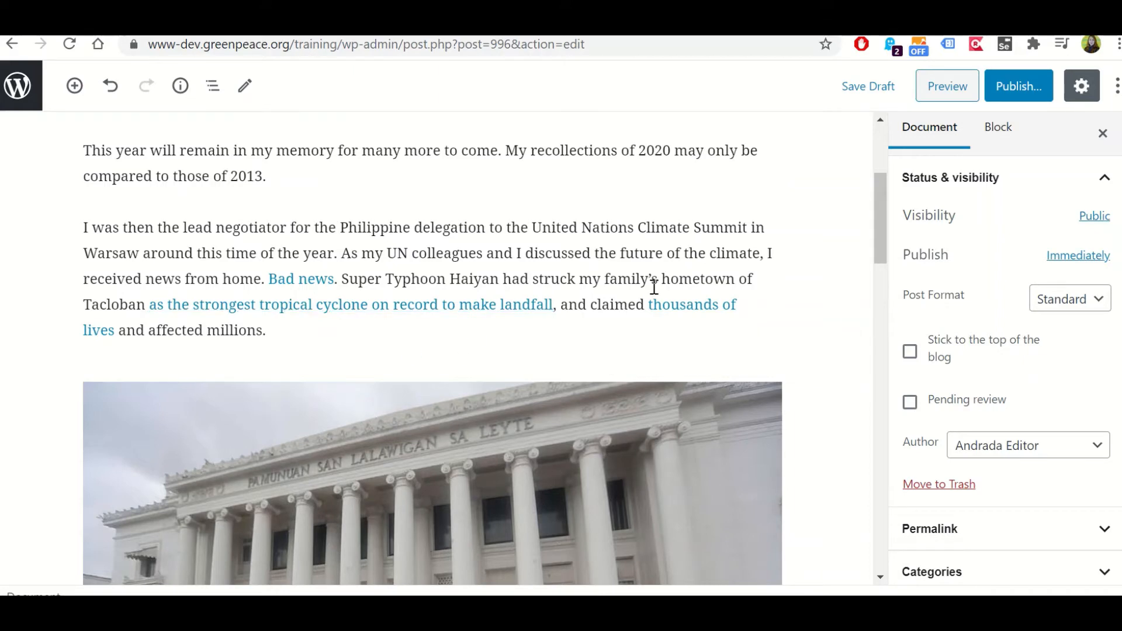
{"action": "scroll", "coordinate": [643, 304], "scroll_direction": "down", "scroll_amount": 15}
{"action": "scroll", "coordinate": [419, 333], "scroll_direction": "up", "scroll_amount": 8}
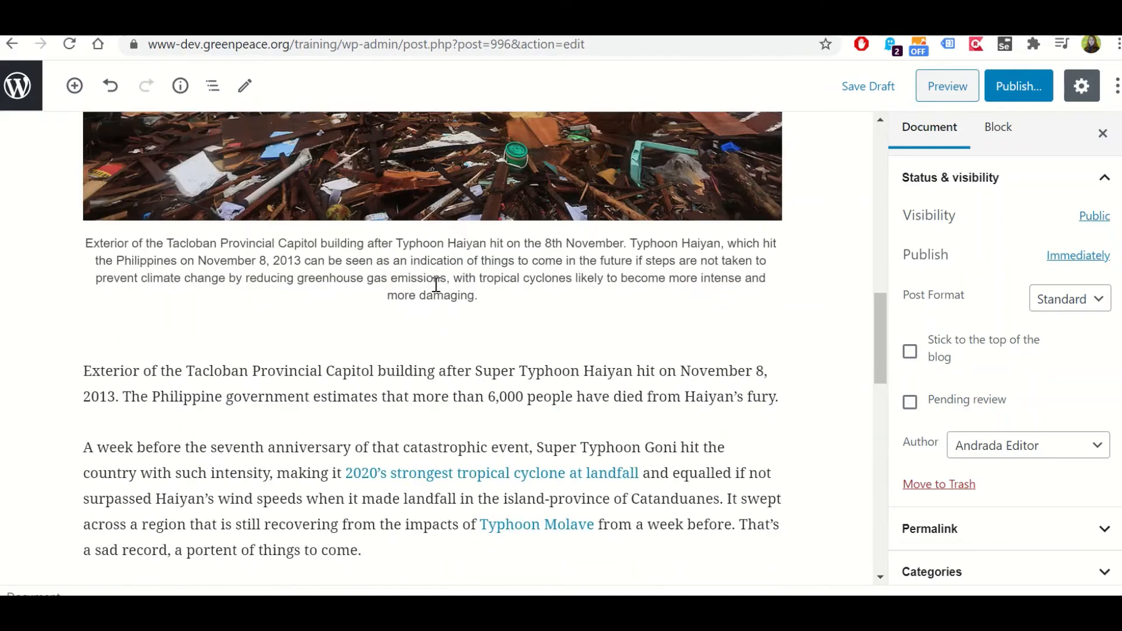
{"action": "scroll", "coordinate": [436, 285], "scroll_direction": "up", "scroll_amount": 12}
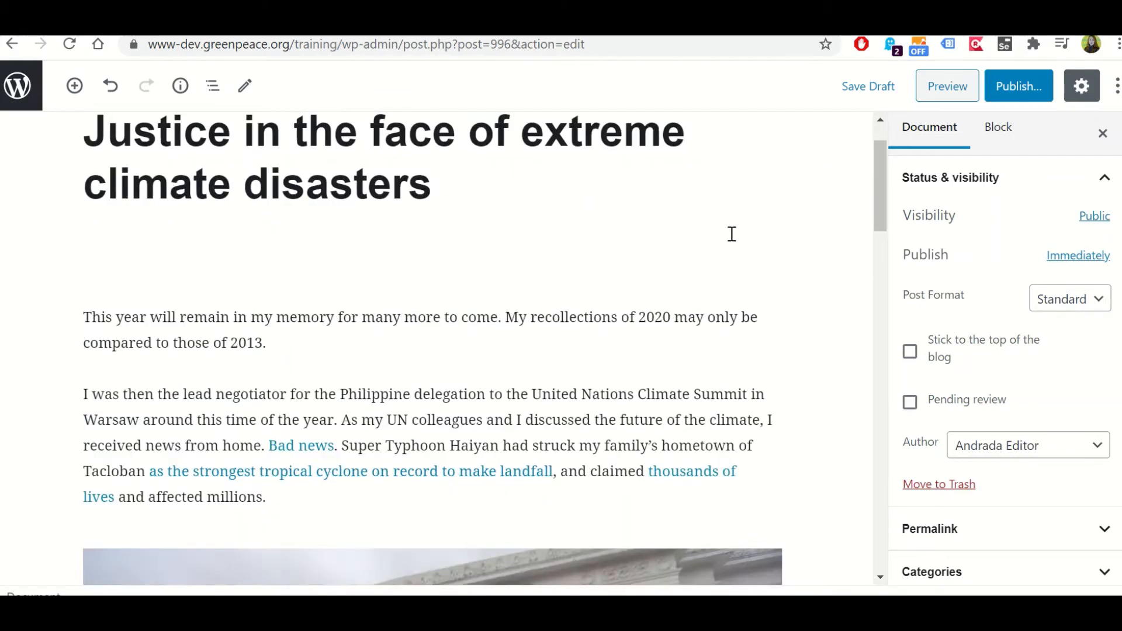
{"action": "scroll", "coordinate": [587, 279], "scroll_direction": "down", "scroll_amount": 3}
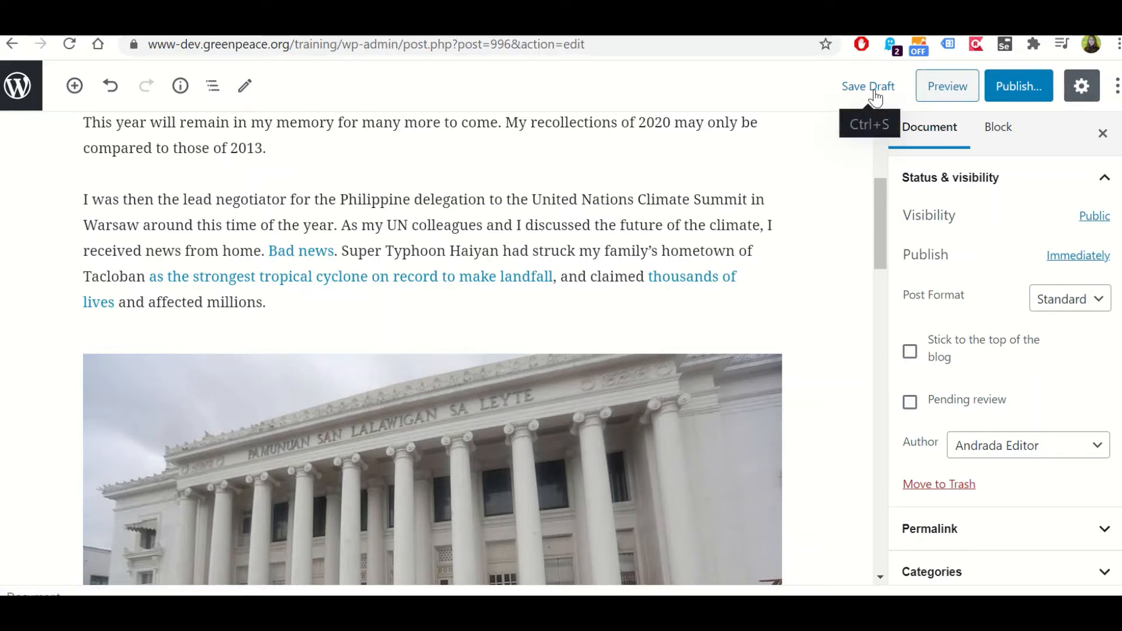
- Preview the post and examine the photo's caption and its credit line on the preview page
{"action": "left_click", "coordinate": [937, 89]}
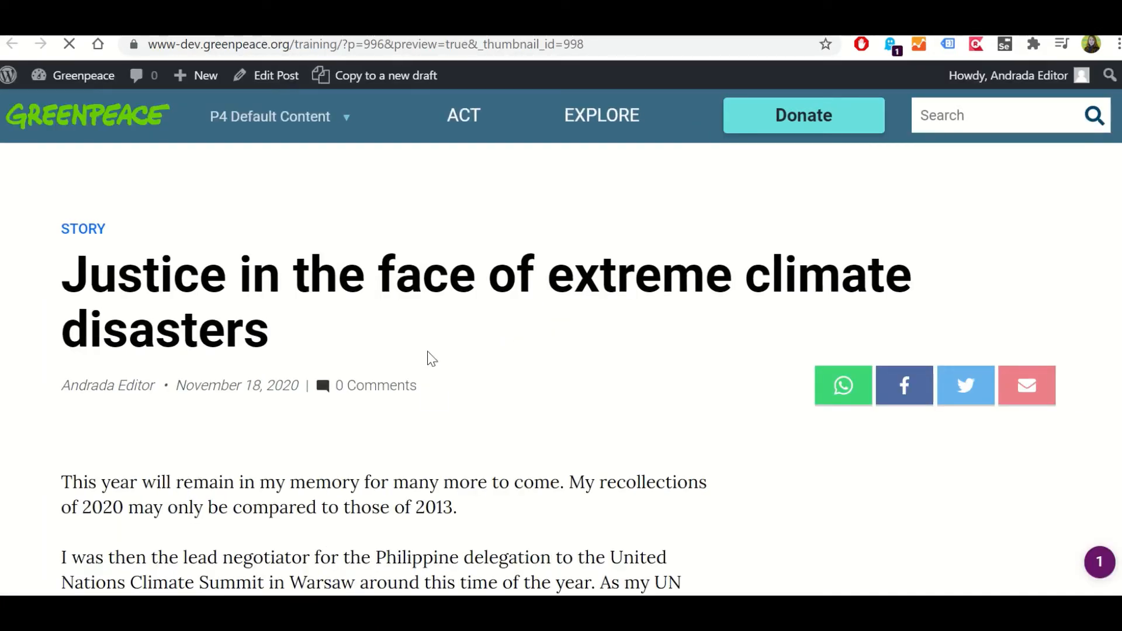
{"action": "scroll", "coordinate": [427, 355], "scroll_direction": "down", "scroll_amount": 5}
{"action": "scroll", "coordinate": [428, 355], "scroll_direction": "down", "scroll_amount": 12}
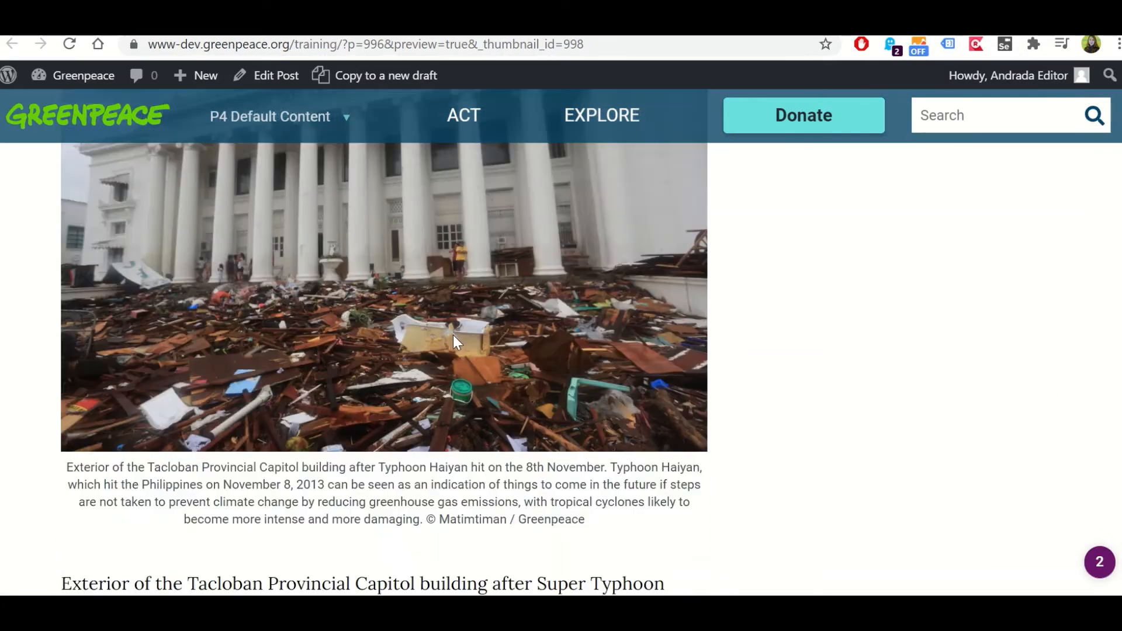
{"action": "scroll", "coordinate": [454, 335], "scroll_direction": "up", "scroll_amount": 2}
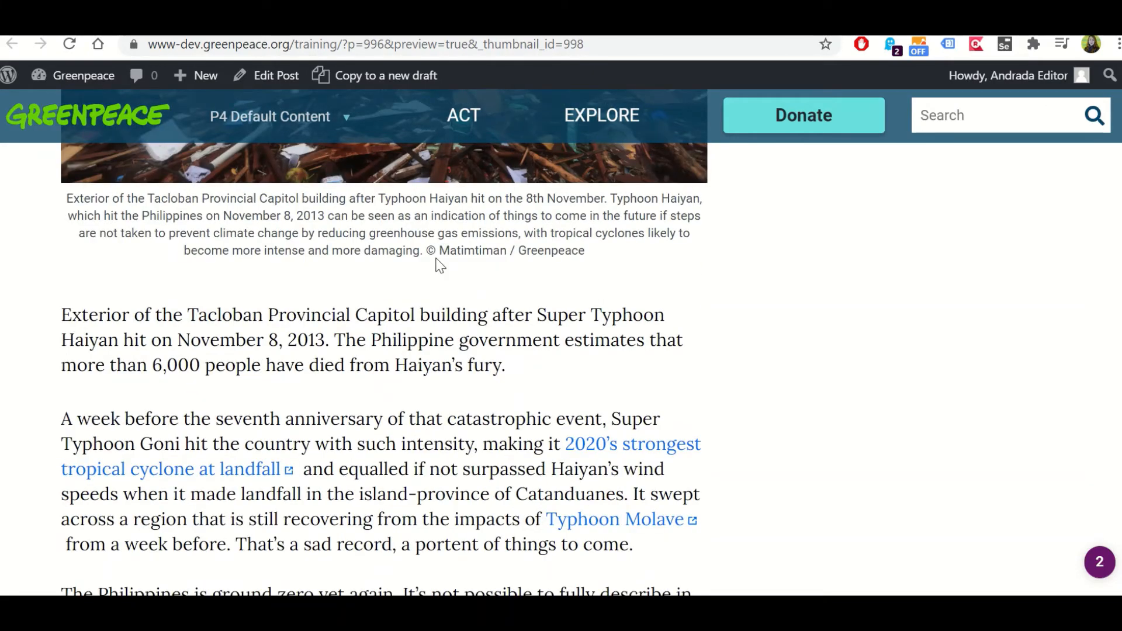
{"action": "left_click_drag", "start_coordinate": [430, 250], "coordinate": [389, 231]}
{"action": "left_click", "coordinate": [595, 261]}
{"action": "left_click", "coordinate": [500, 206]}
- Compare the photo caption in the editor with the one in the preview, and read through the rest of the previewed article
{"action": "left_click", "coordinate": [561, 25]}
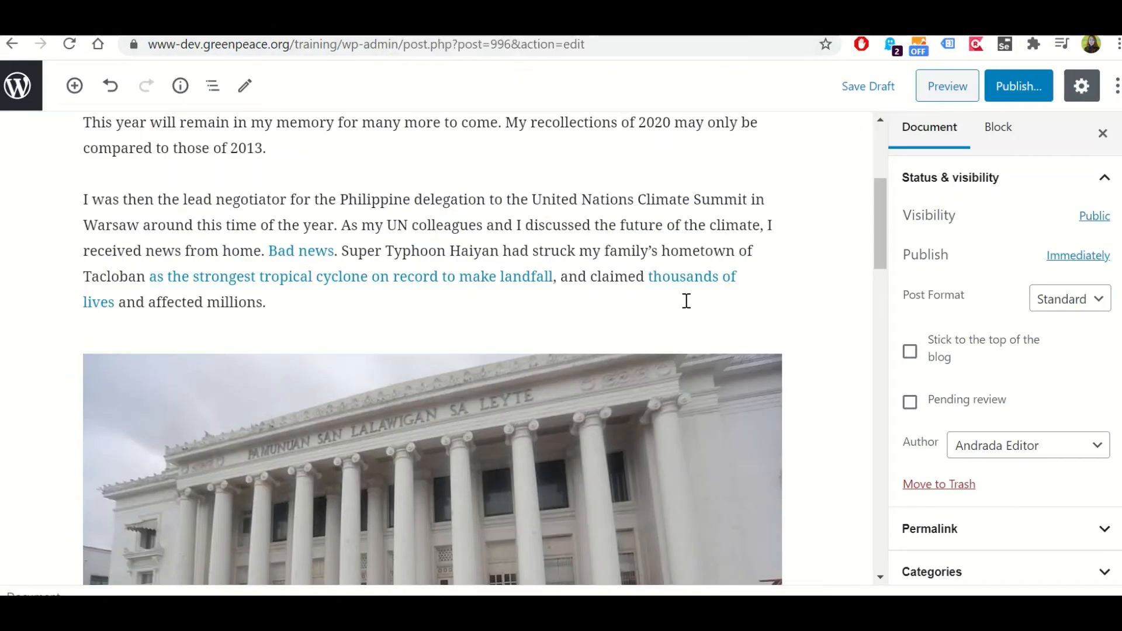
{"action": "scroll", "coordinate": [515, 379], "scroll_direction": "down", "scroll_amount": 7}
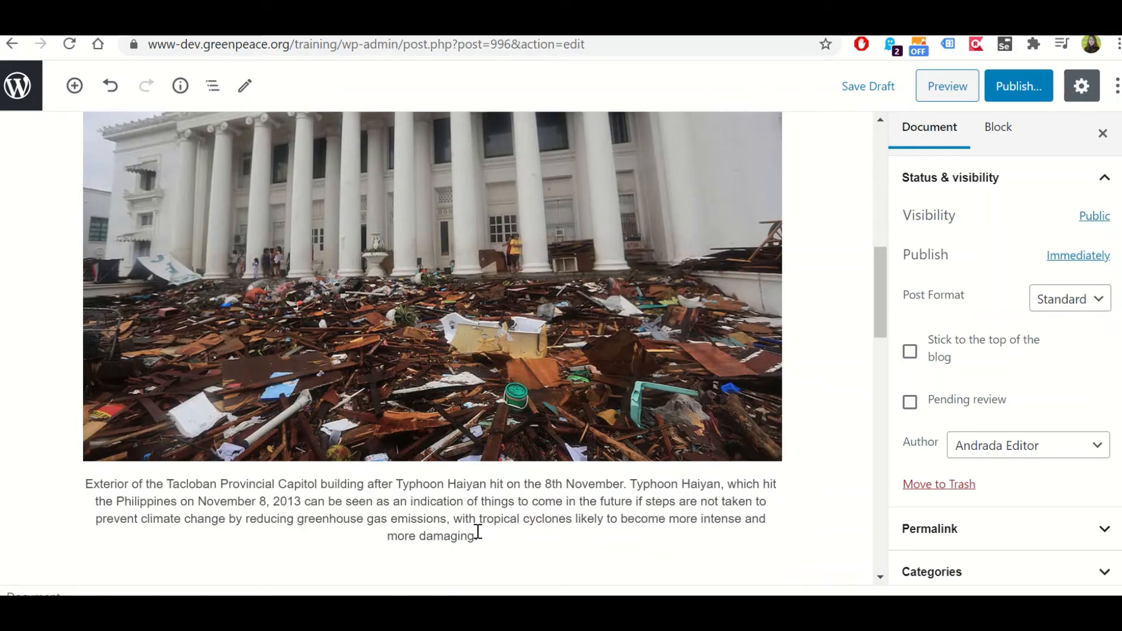
{"action": "left_click", "coordinate": [417, 529]}
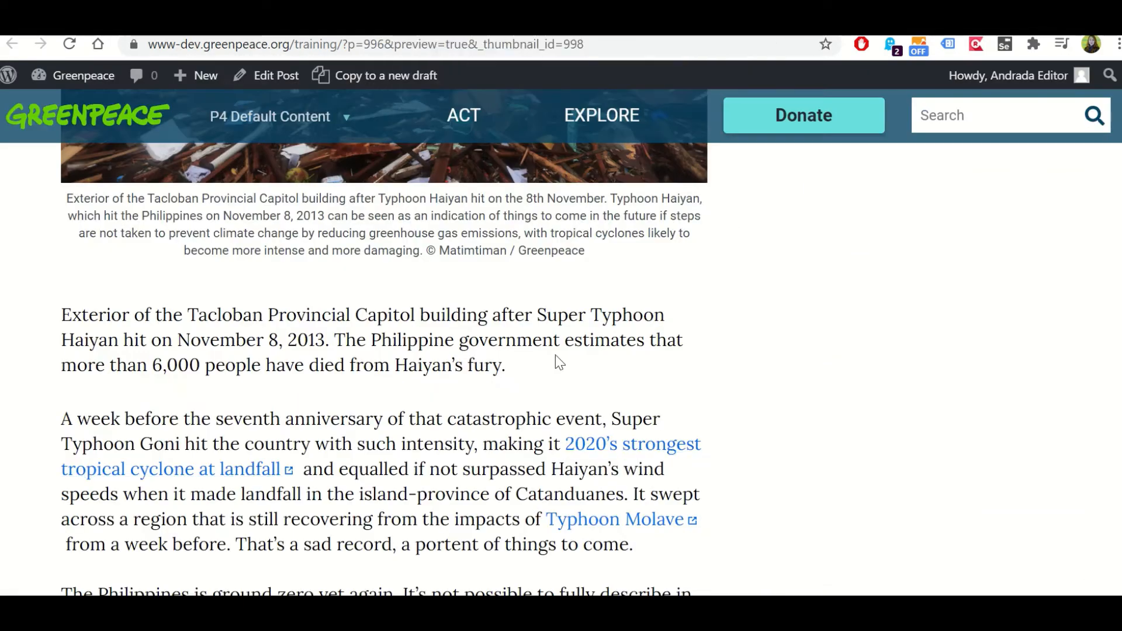
{"action": "scroll", "coordinate": [556, 363], "scroll_direction": "down", "scroll_amount": 2}
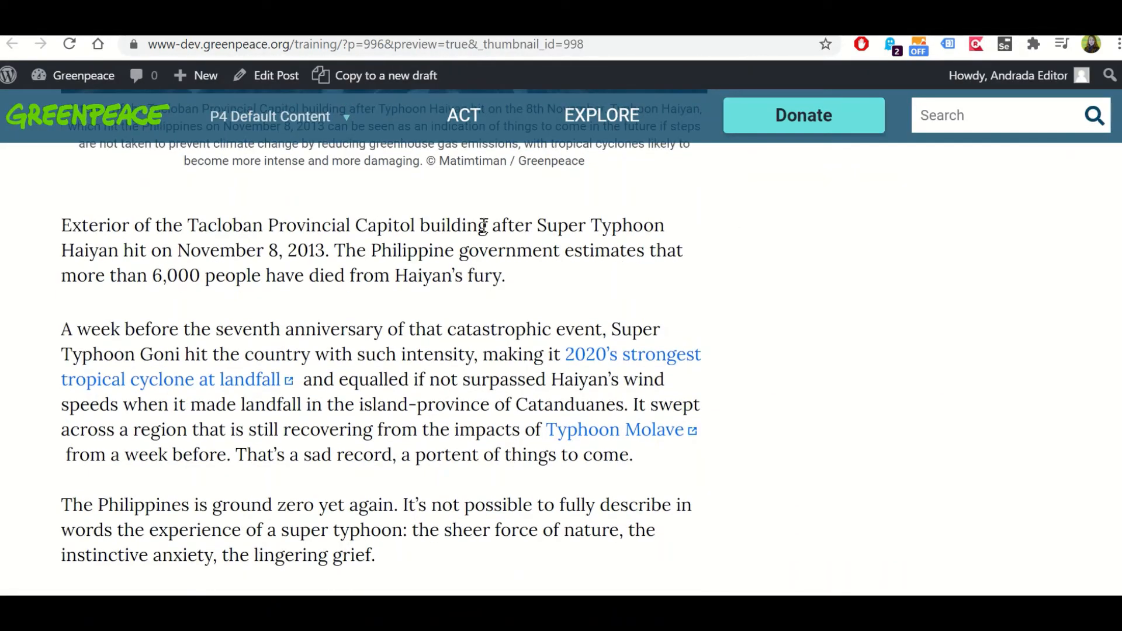
{"action": "scroll", "coordinate": [672, 351], "scroll_direction": "down", "scroll_amount": 1}
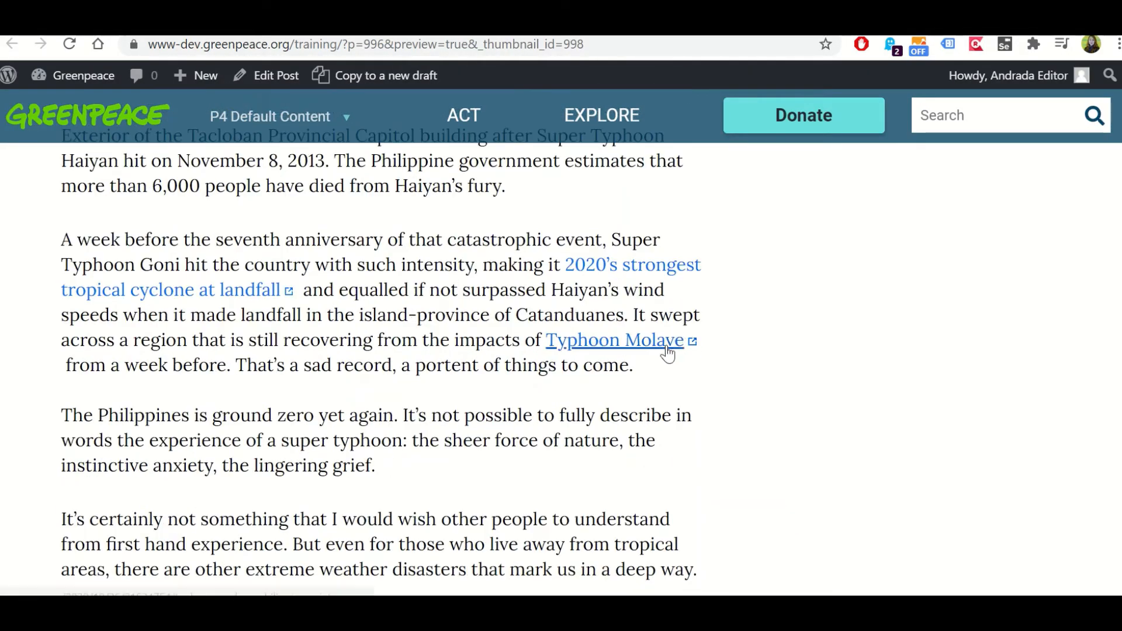
{"action": "scroll", "coordinate": [532, 348], "scroll_direction": "down", "scroll_amount": 6}
{"action": "scroll", "coordinate": [529, 361], "scroll_direction": "up", "scroll_amount": 6}
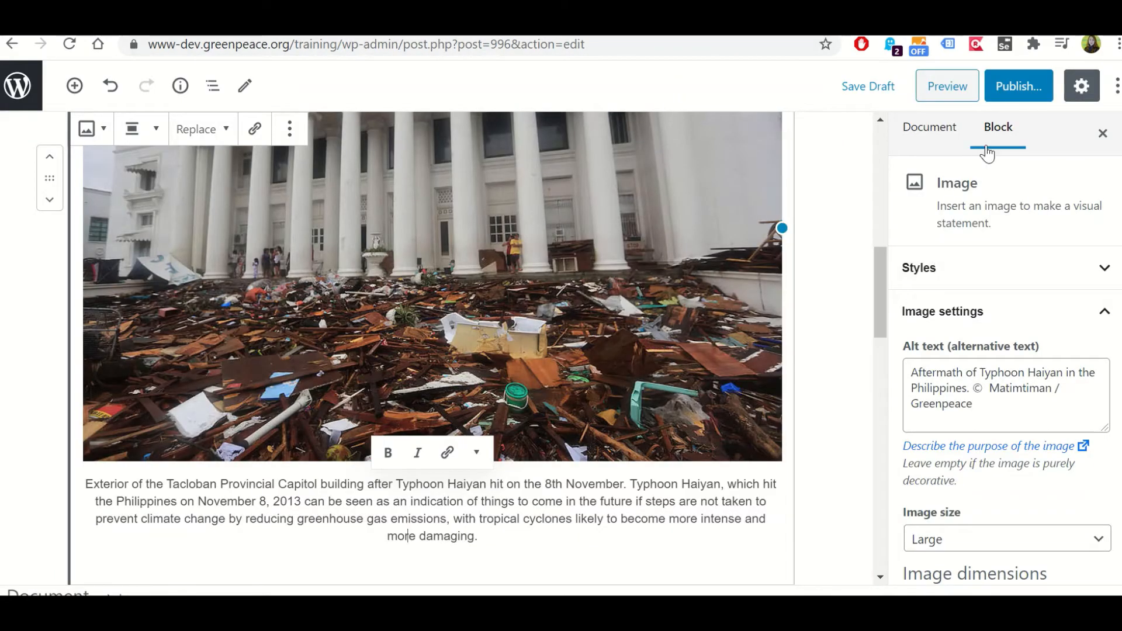
- Open the pre-publish checks for the post and examine its visibility options
{"action": "left_click", "coordinate": [925, 136]}
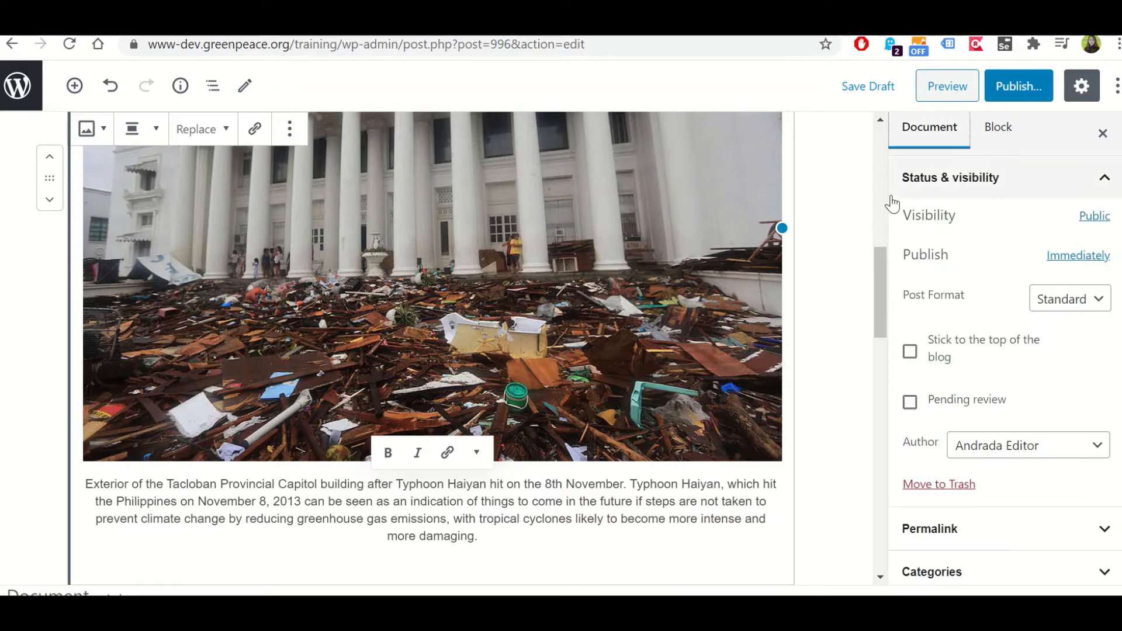
{"action": "left_click", "coordinate": [1032, 87]}
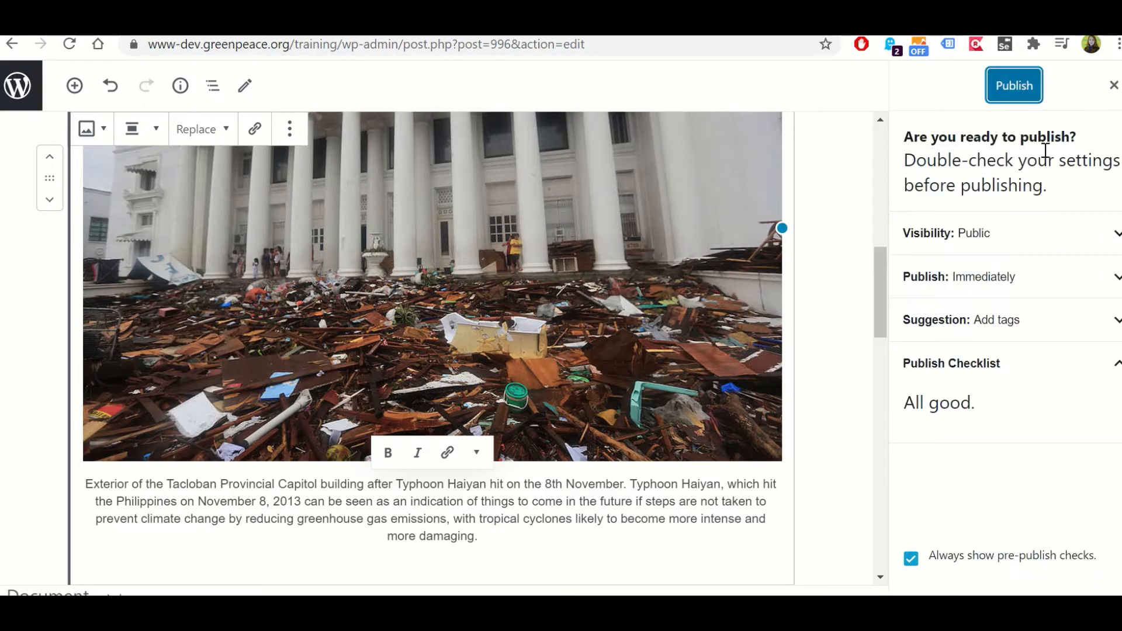
{"action": "left_click", "coordinate": [1047, 244]}
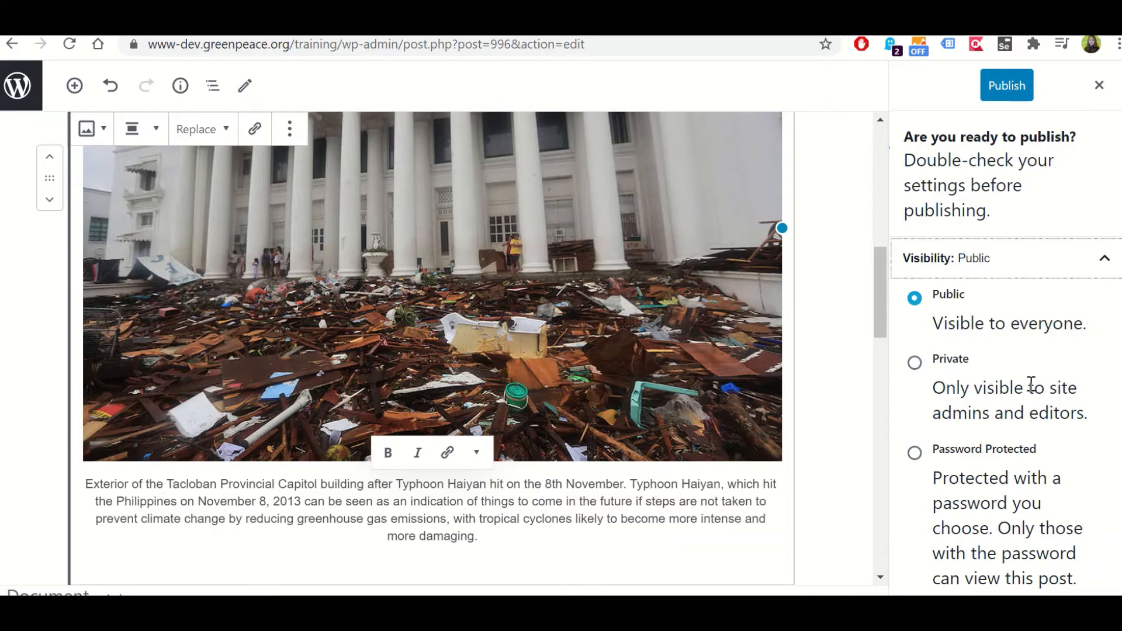
{"action": "scroll", "coordinate": [1003, 296], "scroll_direction": "down", "scroll_amount": 2}
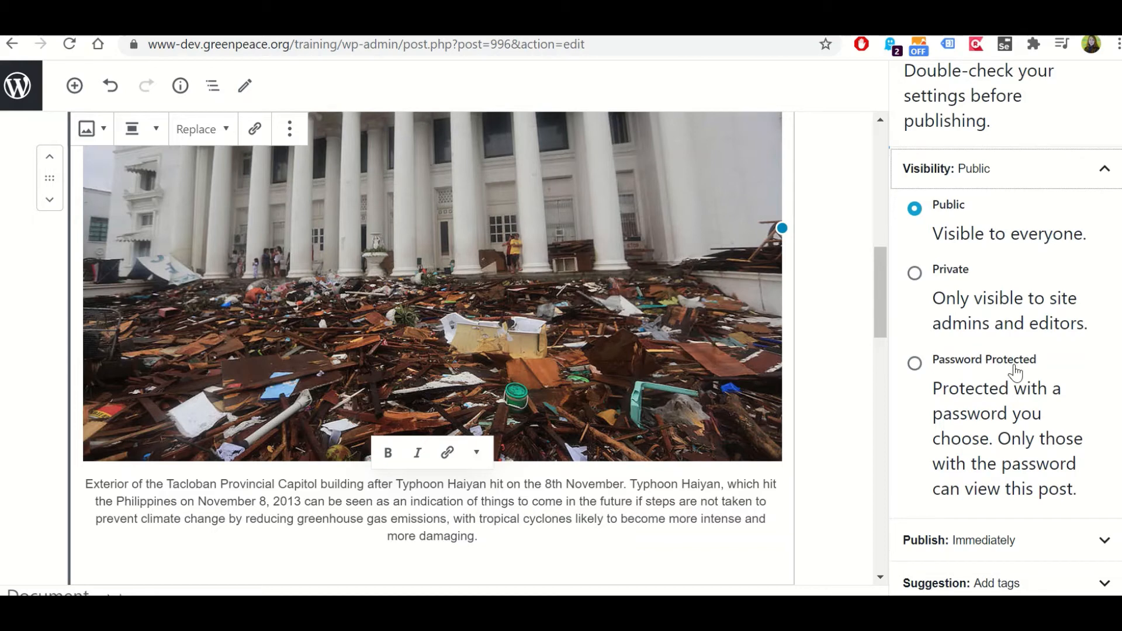
- Make the post Password Protected, enter a post password and look over the remaining pre-publish checks
{"action": "left_click", "coordinate": [1016, 372]}
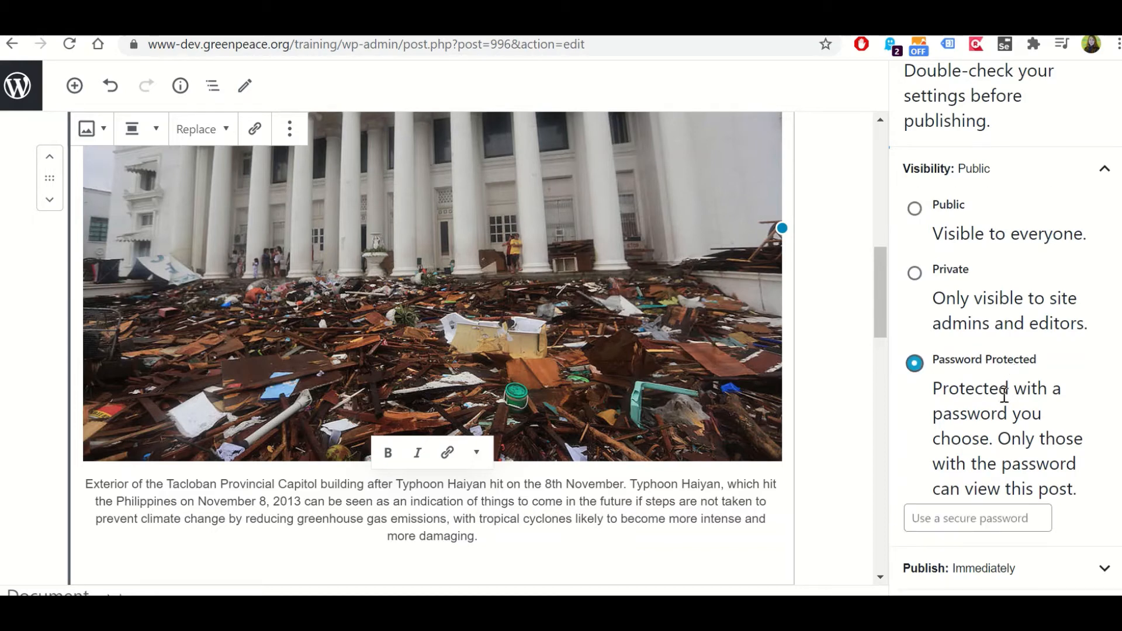
{"action": "left_click", "coordinate": [998, 516]}
{"action": "type", "text": "1111"}
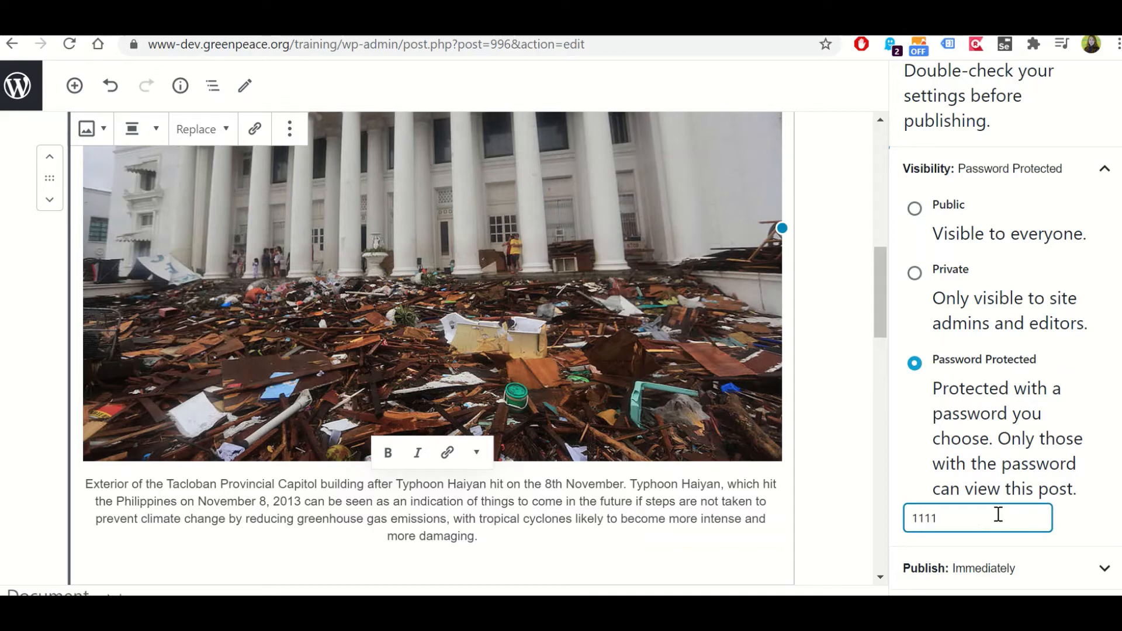
{"action": "scroll", "coordinate": [999, 514], "scroll_direction": "down", "scroll_amount": 3}
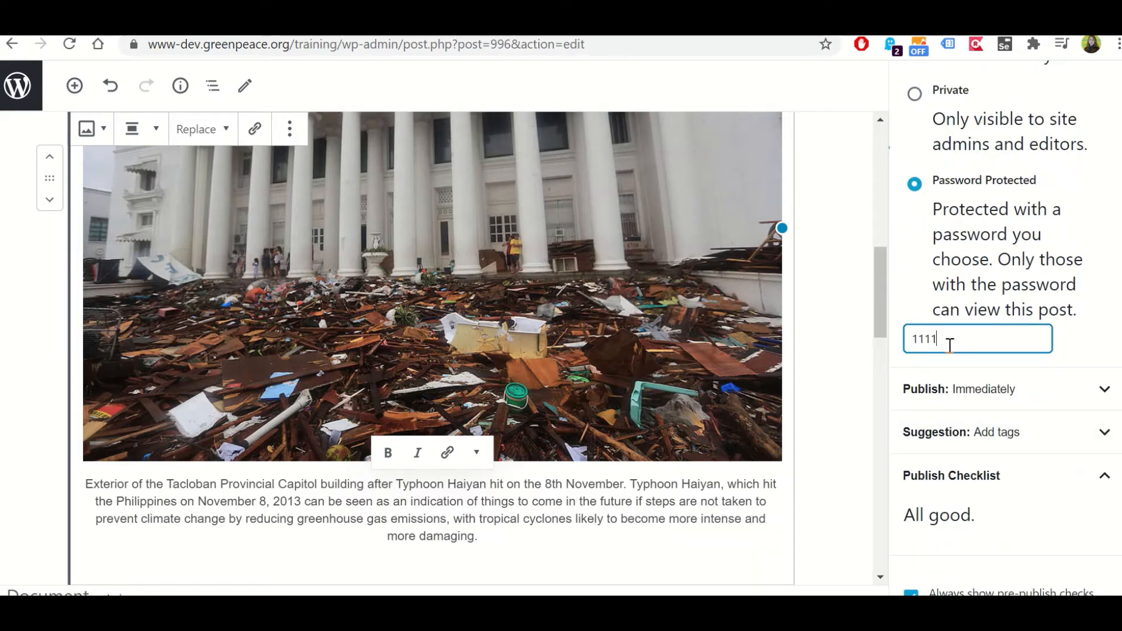
{"action": "scroll", "coordinate": [1037, 500], "scroll_direction": "down", "scroll_amount": 1}
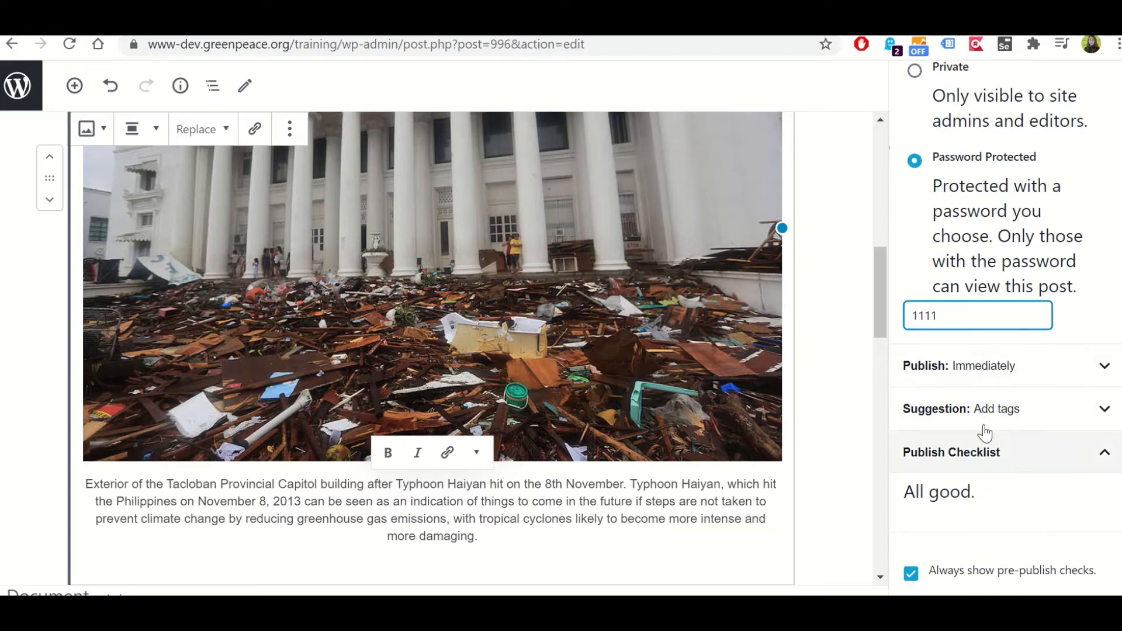
- Set the post's visibility back to Public and close the pre-publish checks without publishing
{"action": "scroll", "coordinate": [968, 400], "scroll_direction": "up", "scroll_amount": 3}
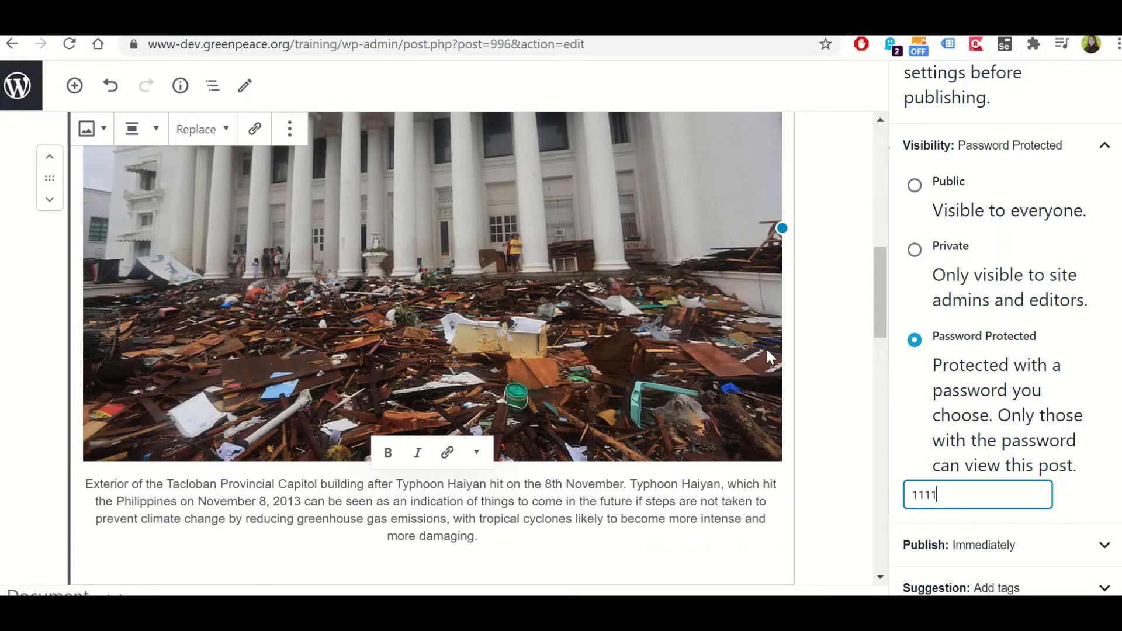
{"action": "scroll", "coordinate": [783, 351], "scroll_direction": "up", "scroll_amount": 6}
{"action": "left_click", "coordinate": [915, 185]}
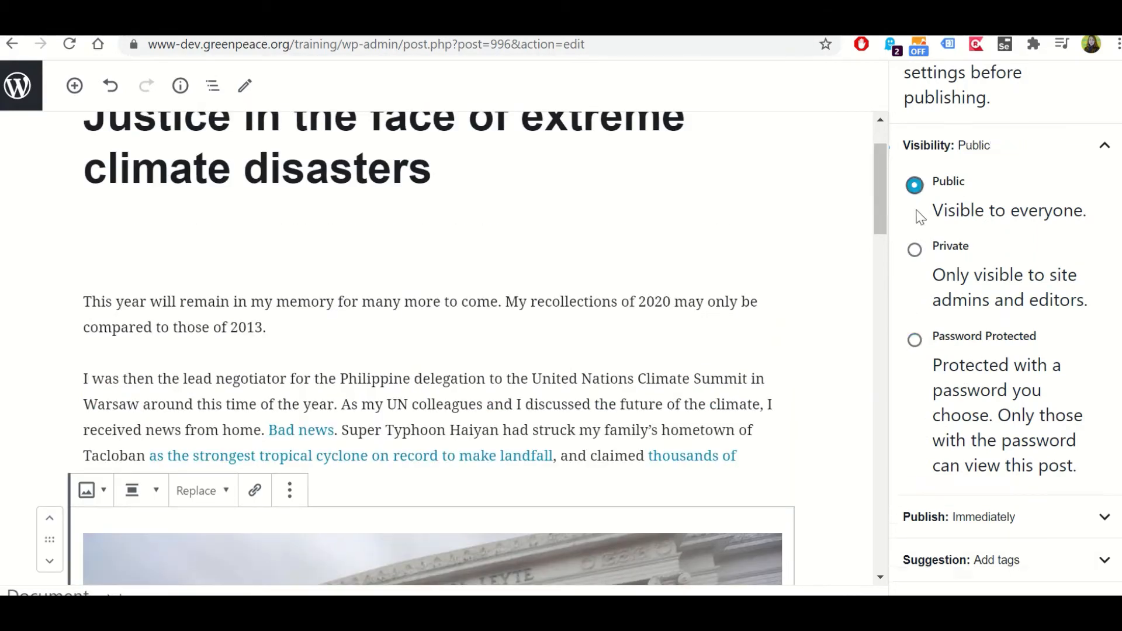
{"action": "left_click", "coordinate": [1010, 155]}
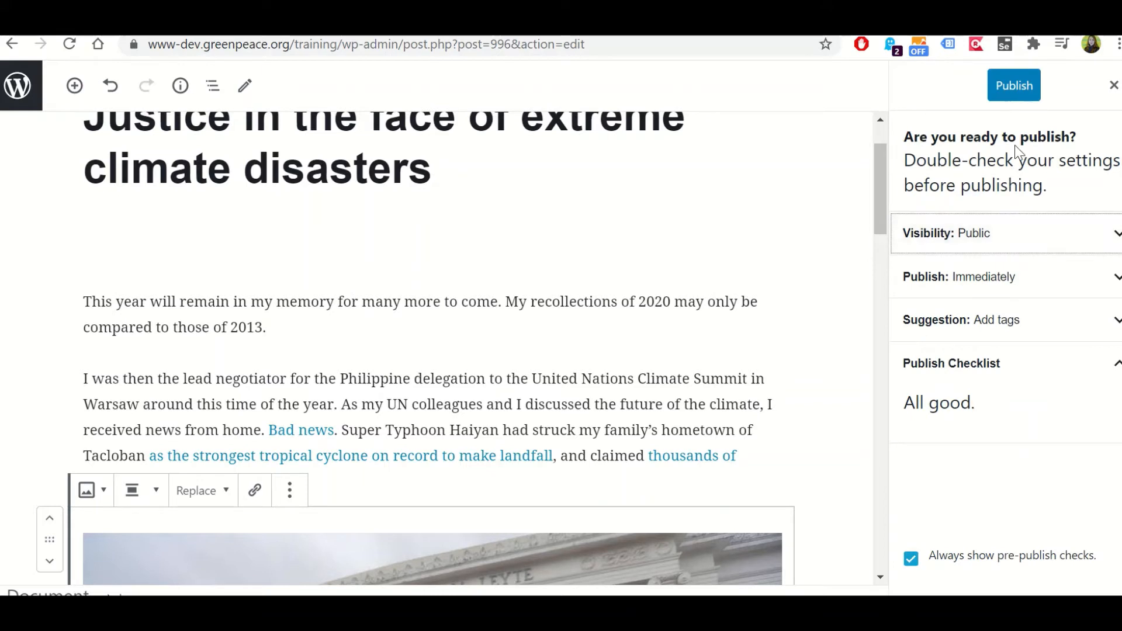
{"action": "left_click", "coordinate": [774, 198]}
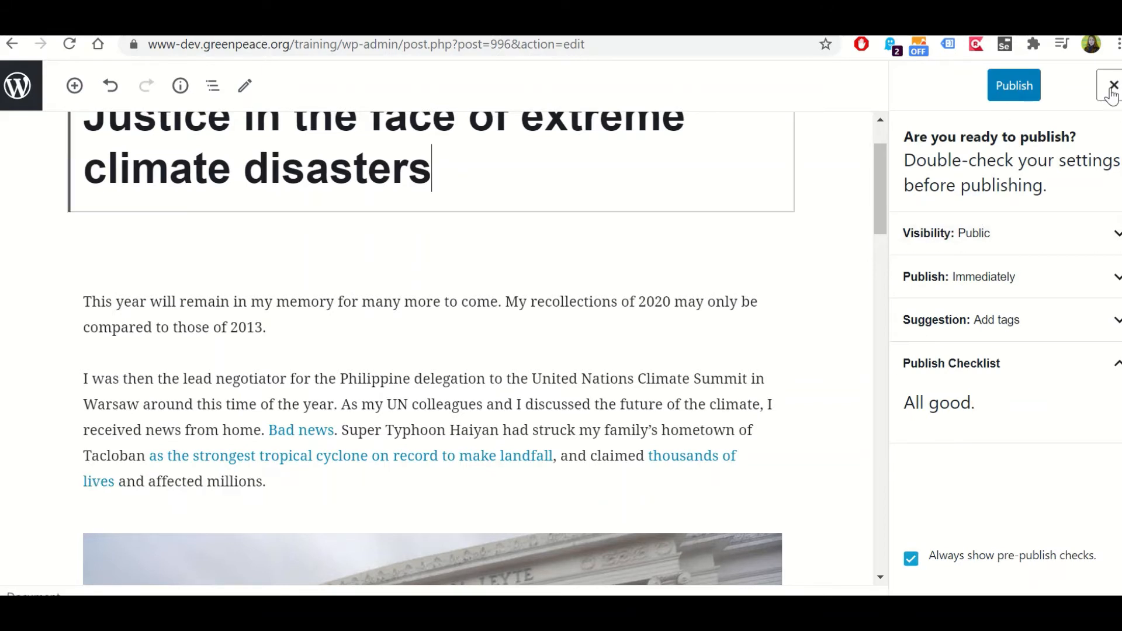
{"action": "left_click", "coordinate": [1112, 86]}
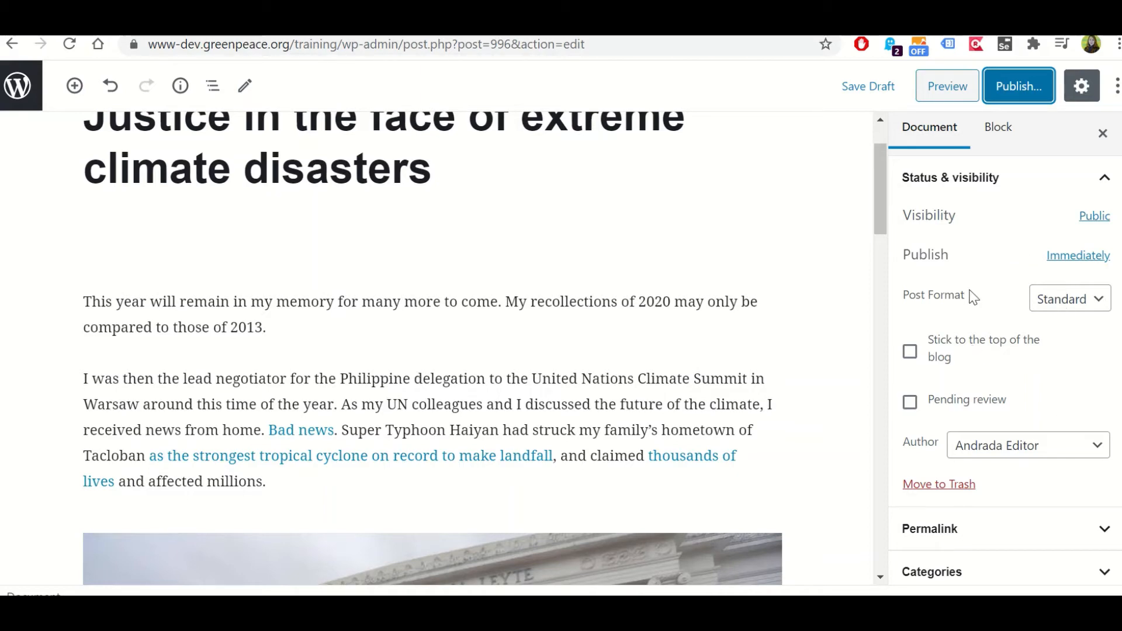
- Switch to the Word article and copy the author's name from the italic line at its end
{"action": "scroll", "coordinate": [969, 296], "scroll_direction": "down", "scroll_amount": 3}
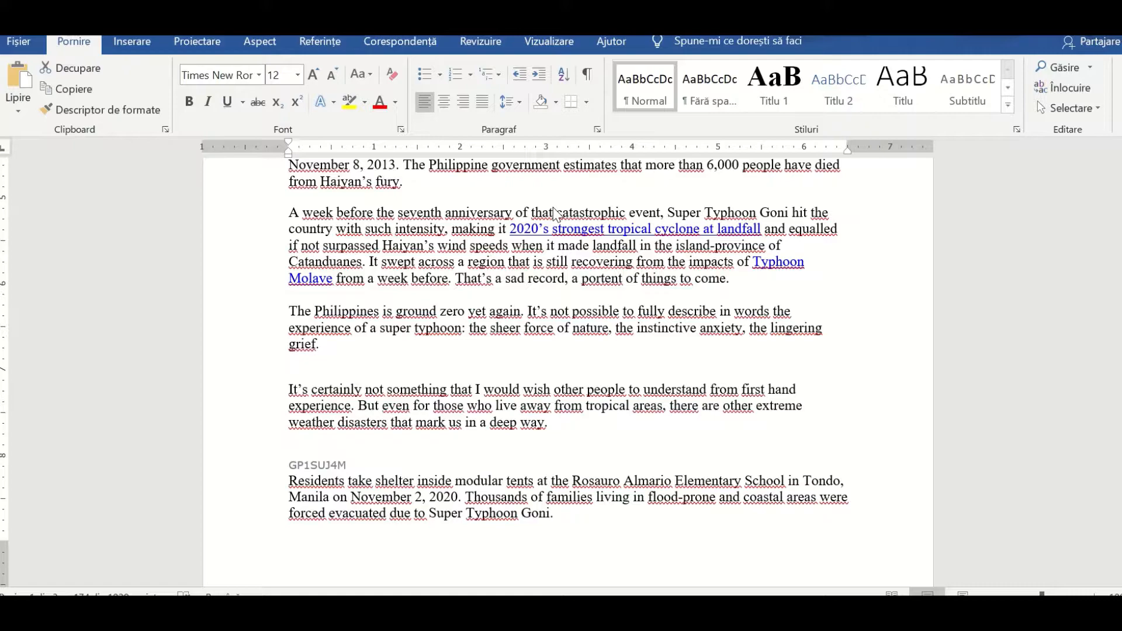
{"action": "left_click_drag", "start_coordinate": [289, 159], "coordinate": [566, 427]}
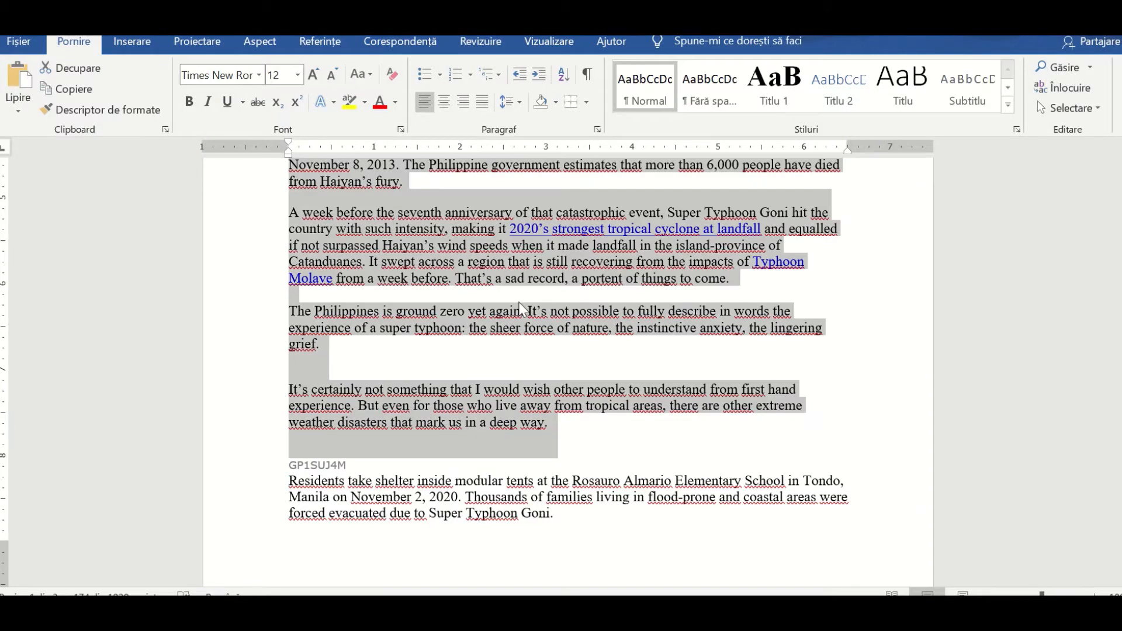
{"action": "scroll", "coordinate": [383, 376], "scroll_direction": "down", "scroll_amount": 10}
{"action": "scroll", "coordinate": [383, 388], "scroll_direction": "down", "scroll_amount": 18}
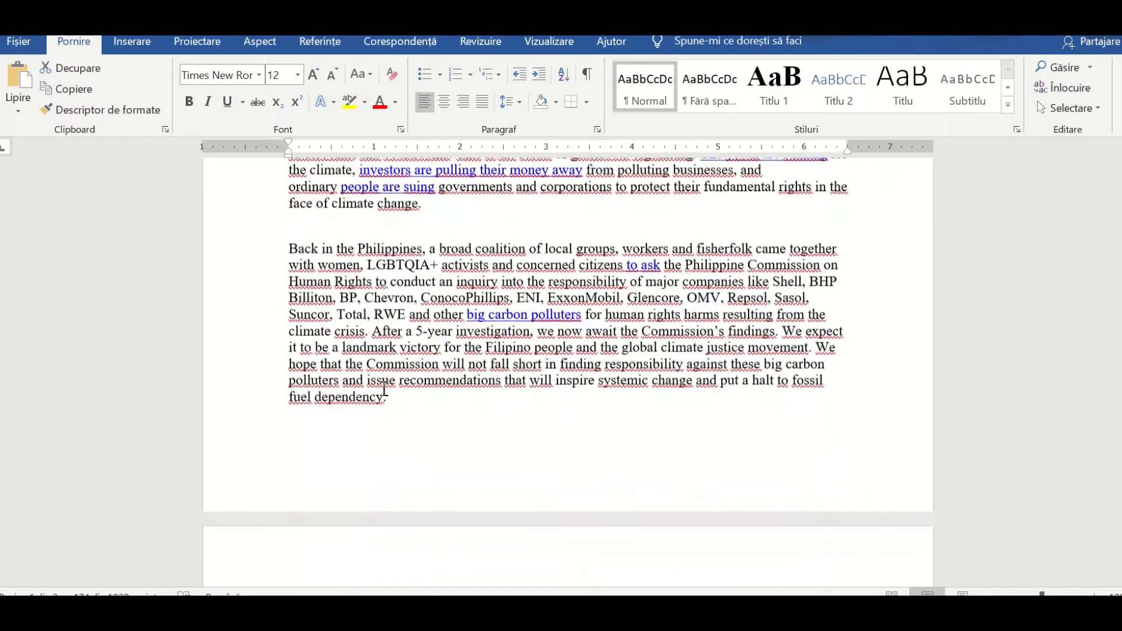
{"action": "scroll", "coordinate": [381, 374], "scroll_direction": "down", "scroll_amount": 3}
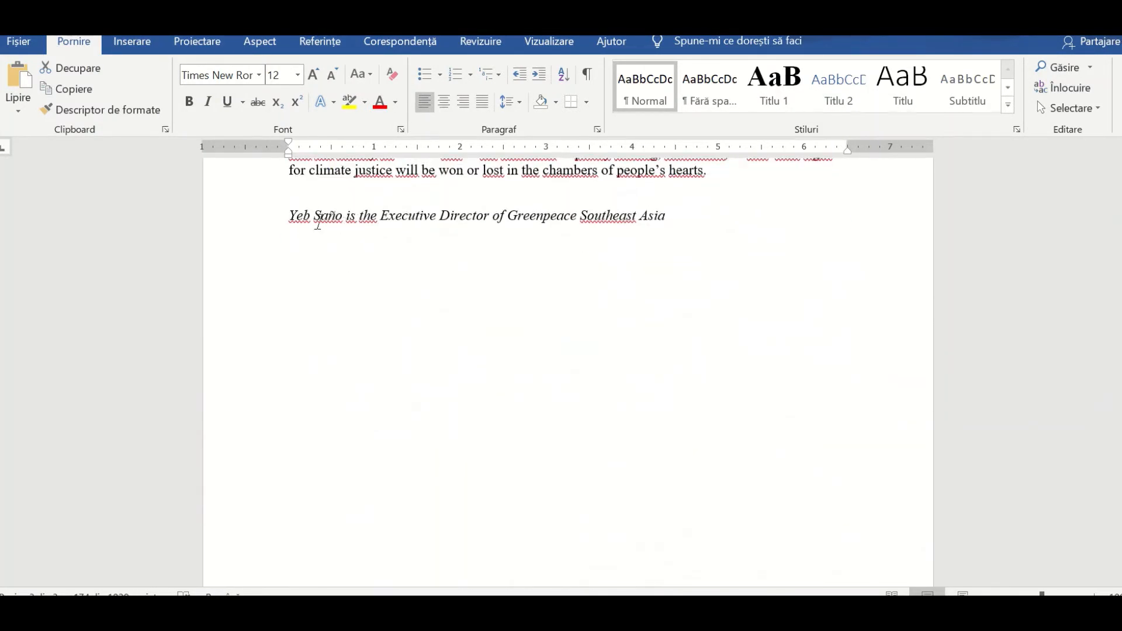
{"action": "left_click_drag", "start_coordinate": [304, 213], "coordinate": [342, 217]}
{"action": "key", "text": "ctrl+c"}
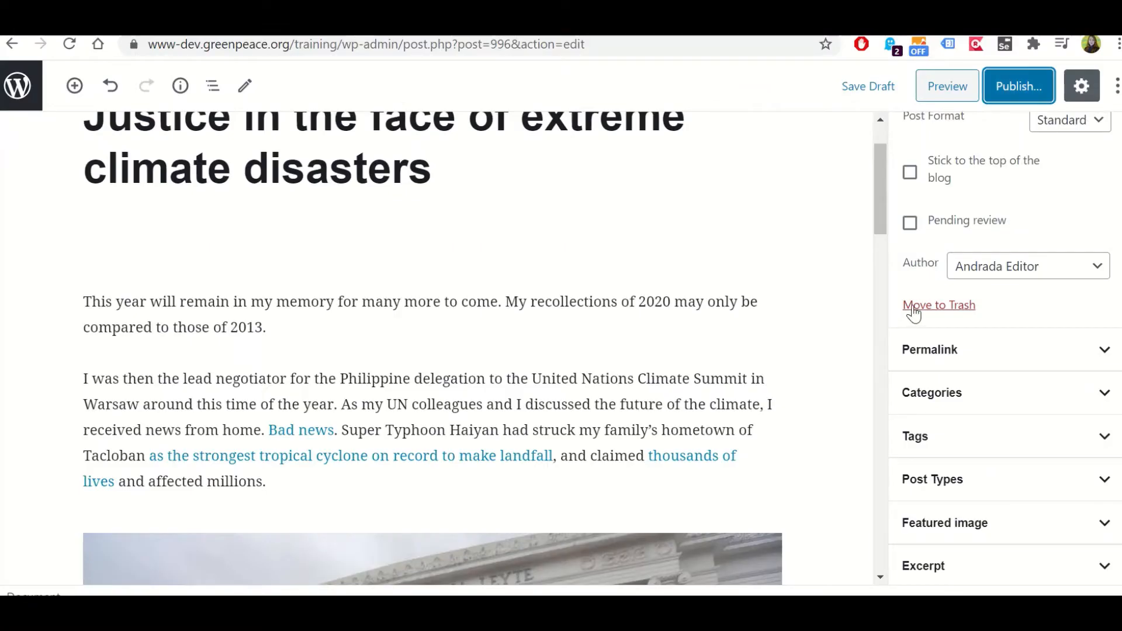
- Look through the users available as the post's author without choosing a different one
{"action": "left_click", "coordinate": [1027, 265]}
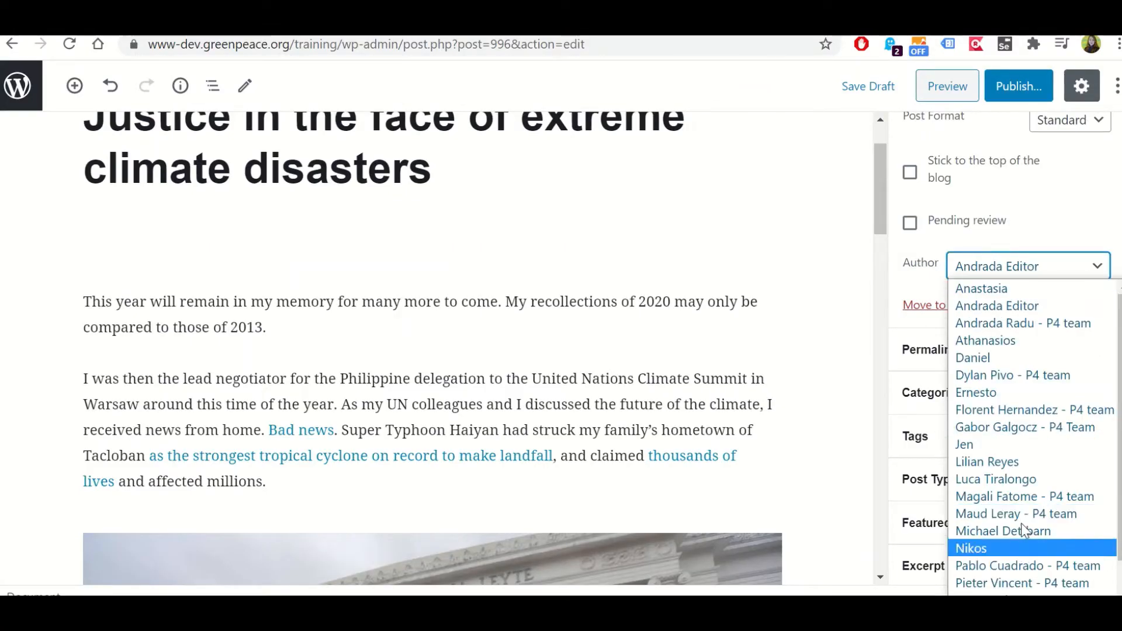
{"action": "scroll", "coordinate": [1008, 503], "scroll_direction": "down", "scroll_amount": 1}
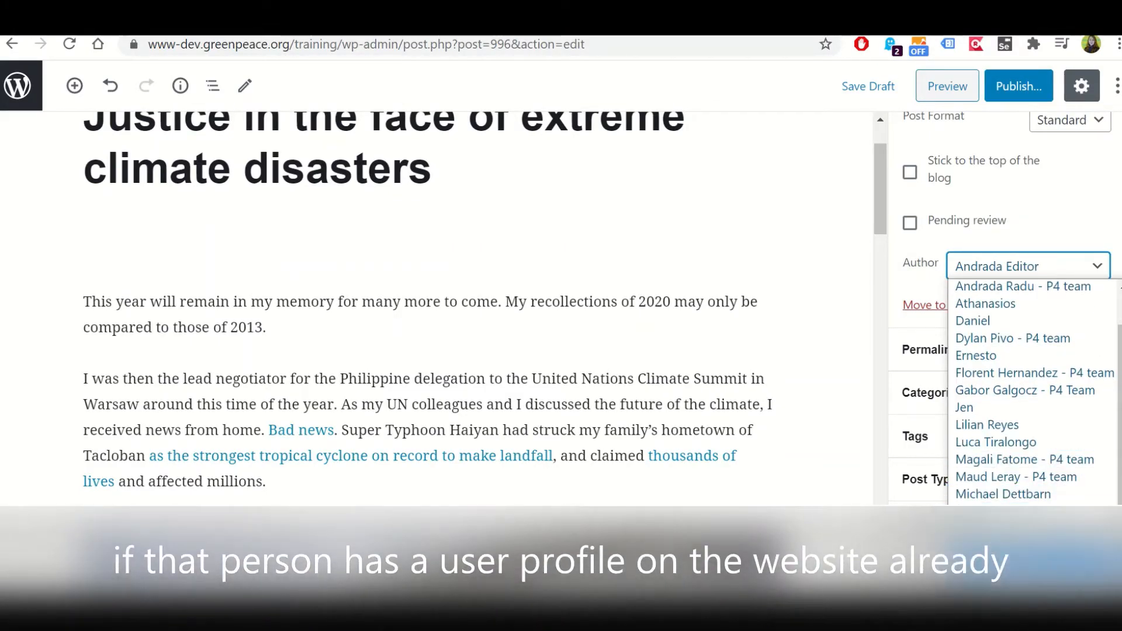
{"action": "left_click", "coordinate": [1017, 268]}
- Enter the copied author's name as the Author Override in the Post Articles Element Fields
{"action": "scroll", "coordinate": [431, 293], "scroll_direction": "down", "scroll_amount": 15}
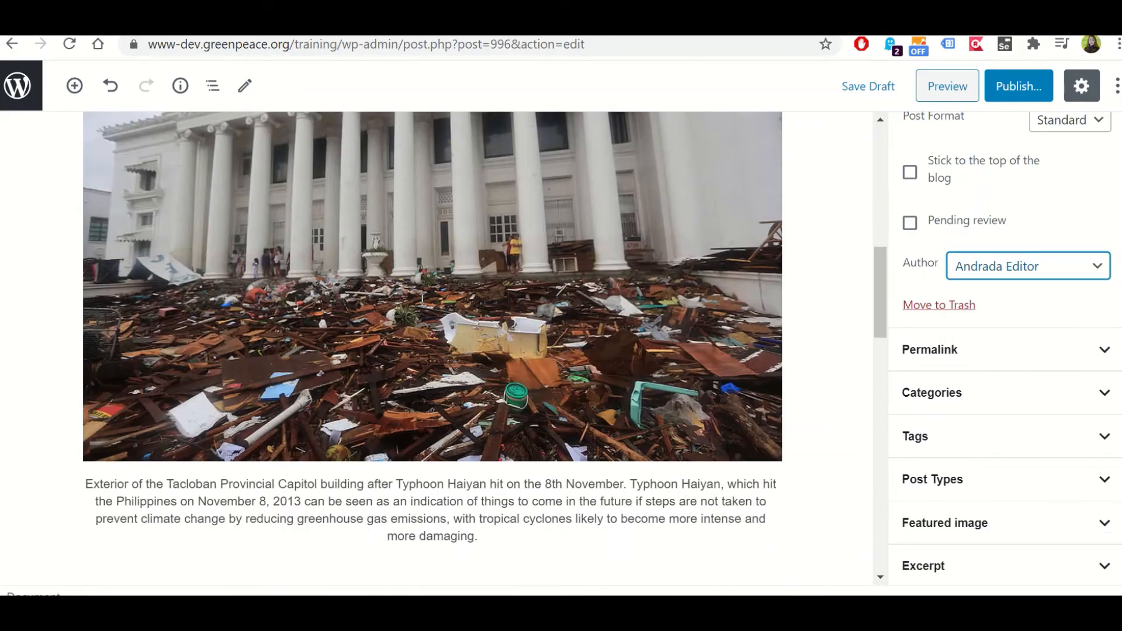
{"action": "scroll", "coordinate": [422, 299], "scroll_direction": "down", "scroll_amount": 5}
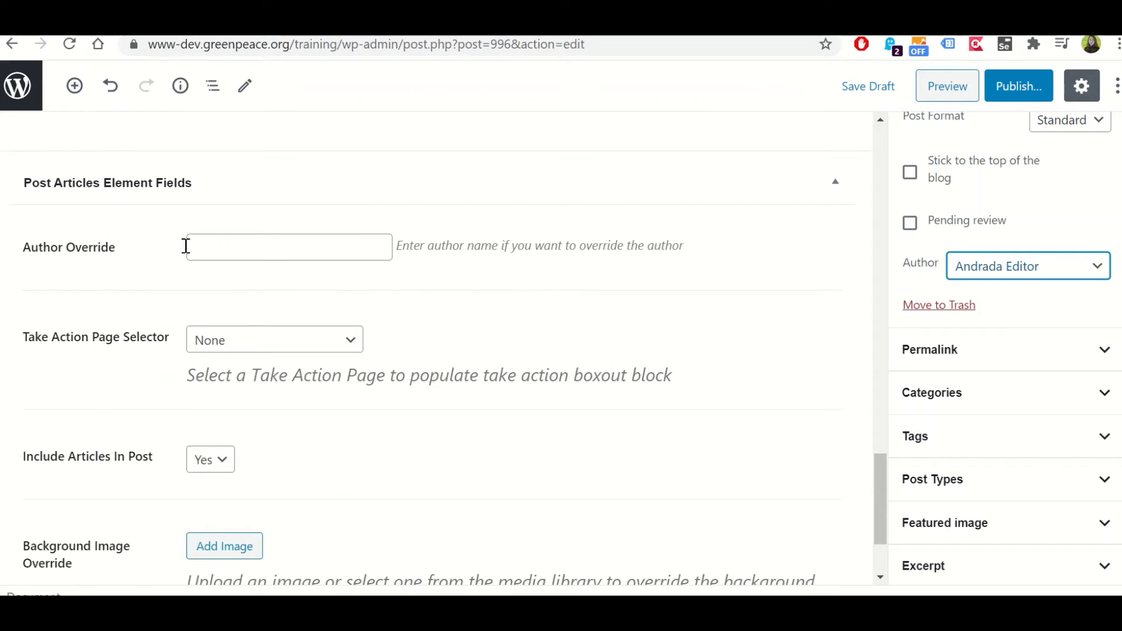
{"action": "scroll", "coordinate": [256, 263], "scroll_direction": "up", "scroll_amount": 2}
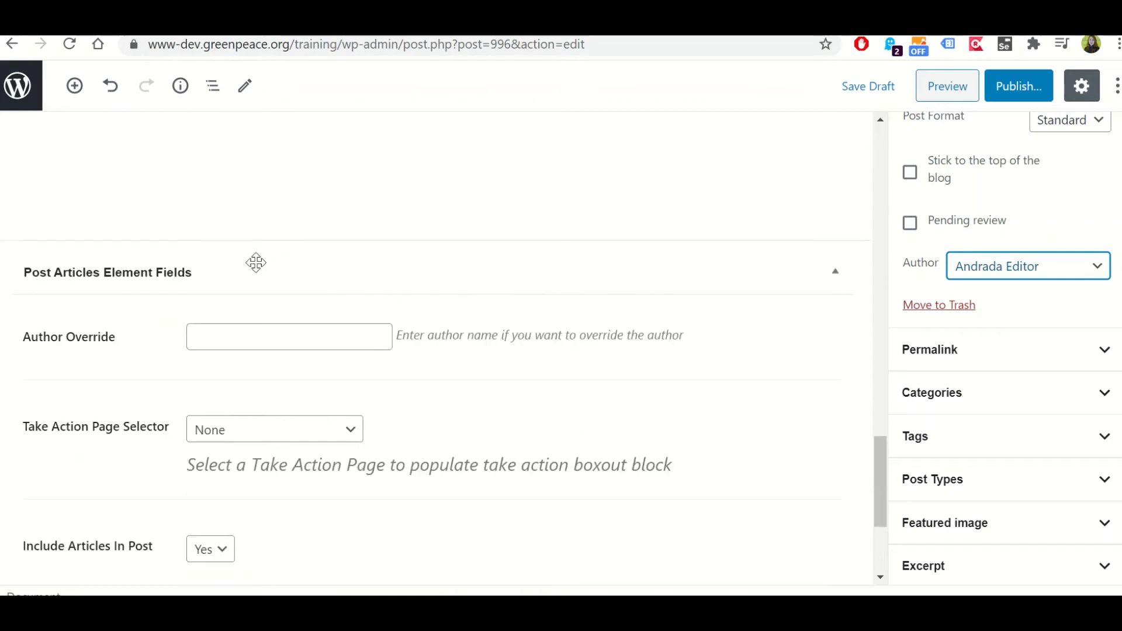
{"action": "left_click", "coordinate": [243, 337]}
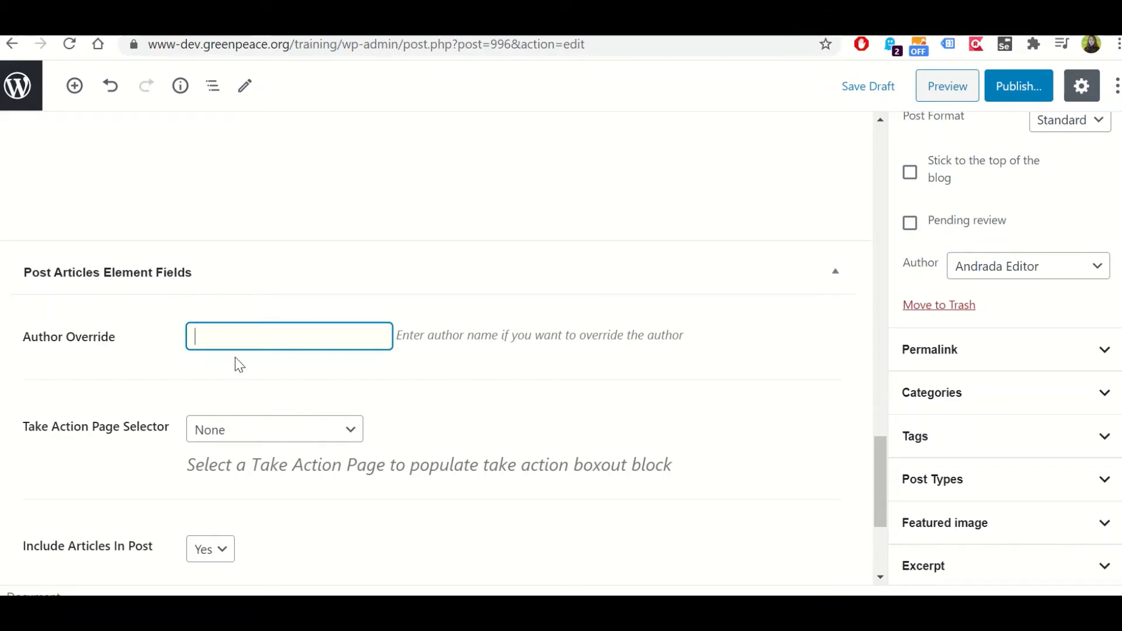
{"action": "key", "text": "ctrl+v"}
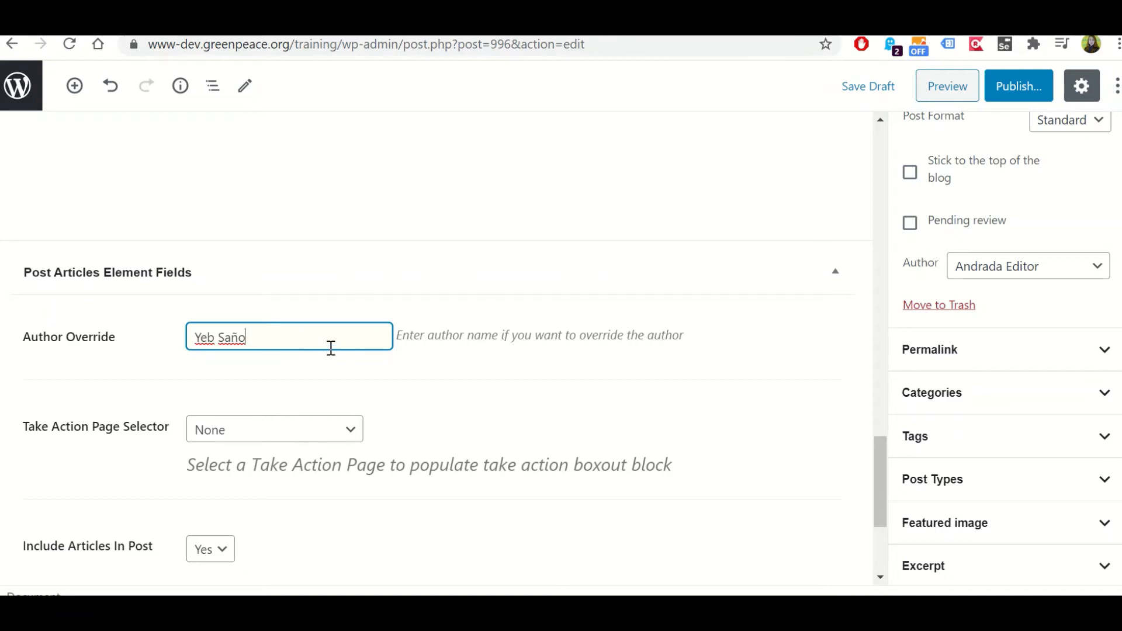
- Shorten the permalink's URL slug to justice-versus-extreme-climate-disasters
{"action": "scroll", "coordinate": [979, 266], "scroll_direction": "down", "scroll_amount": 2}
{"action": "left_click", "coordinate": [980, 264]}
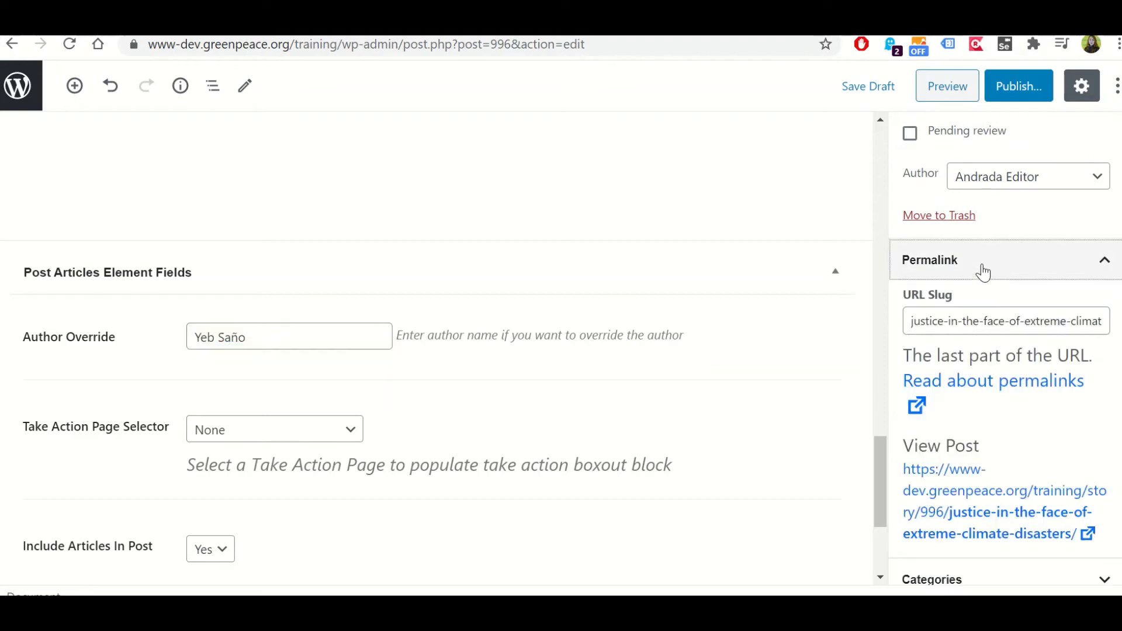
{"action": "left_click", "coordinate": [958, 324]}
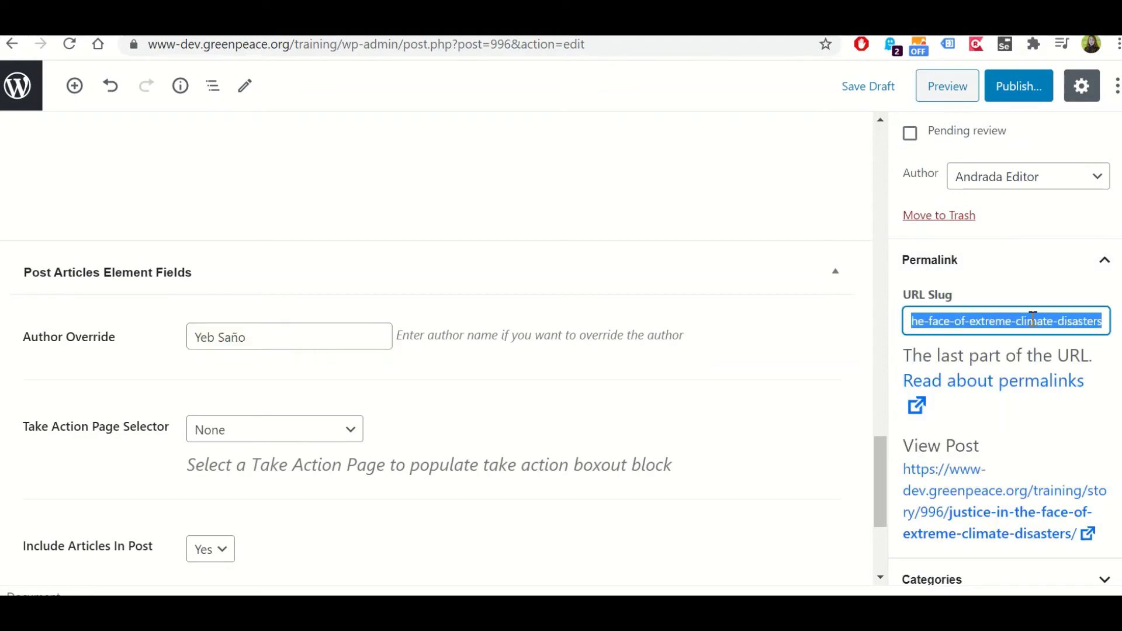
{"action": "left_click", "coordinate": [1078, 324]}
{"action": "left_click_drag", "start_coordinate": [1077, 323], "coordinate": [872, 324]}
{"action": "left_click", "coordinate": [987, 324]}
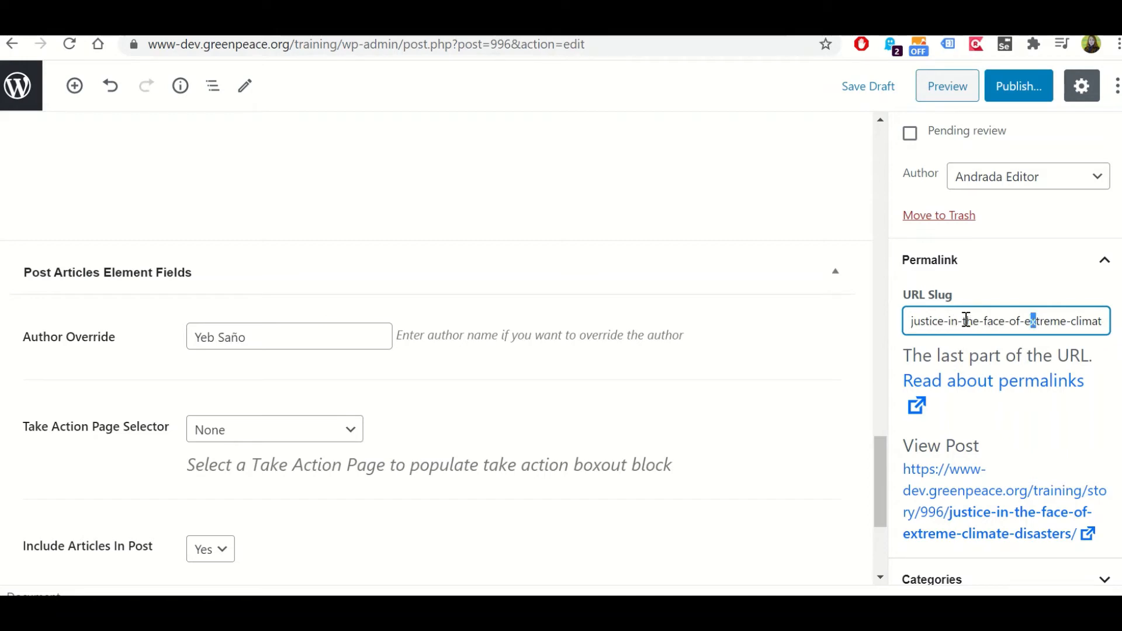
{"action": "left_click", "coordinate": [955, 323]}
{"action": "left_click_drag", "start_coordinate": [966, 323], "coordinate": [1102, 323]}
{"action": "left_click", "coordinate": [1067, 322]}
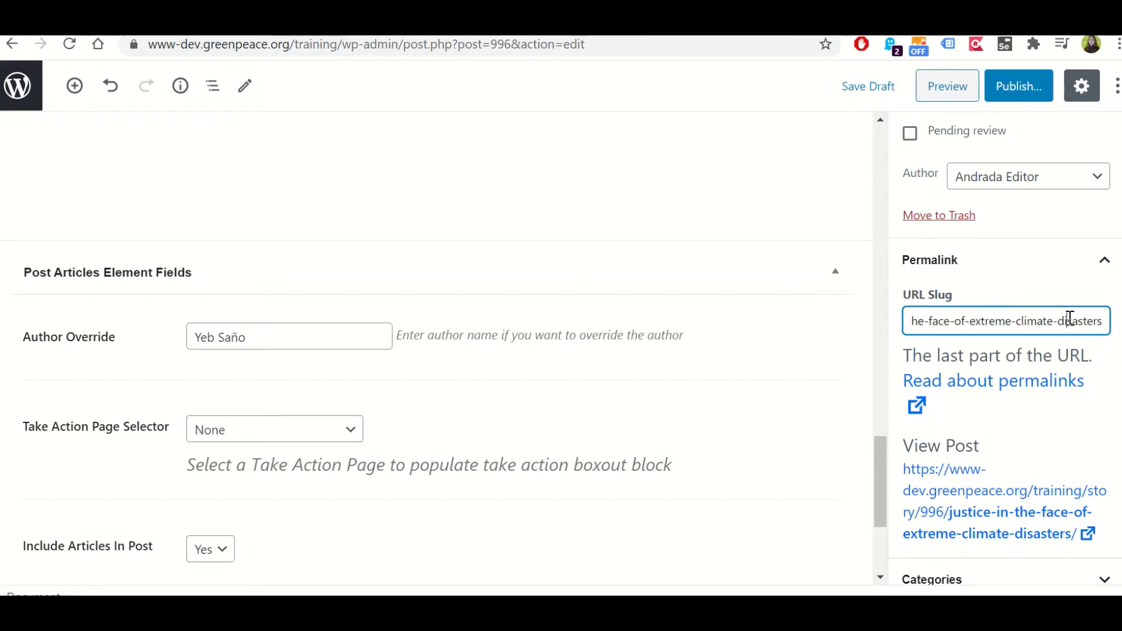
{"action": "left_click_drag", "start_coordinate": [967, 324], "coordinate": [1024, 316]}
{"action": "left_click", "coordinate": [961, 324]}
{"action": "key", "text": "BackSpace"}
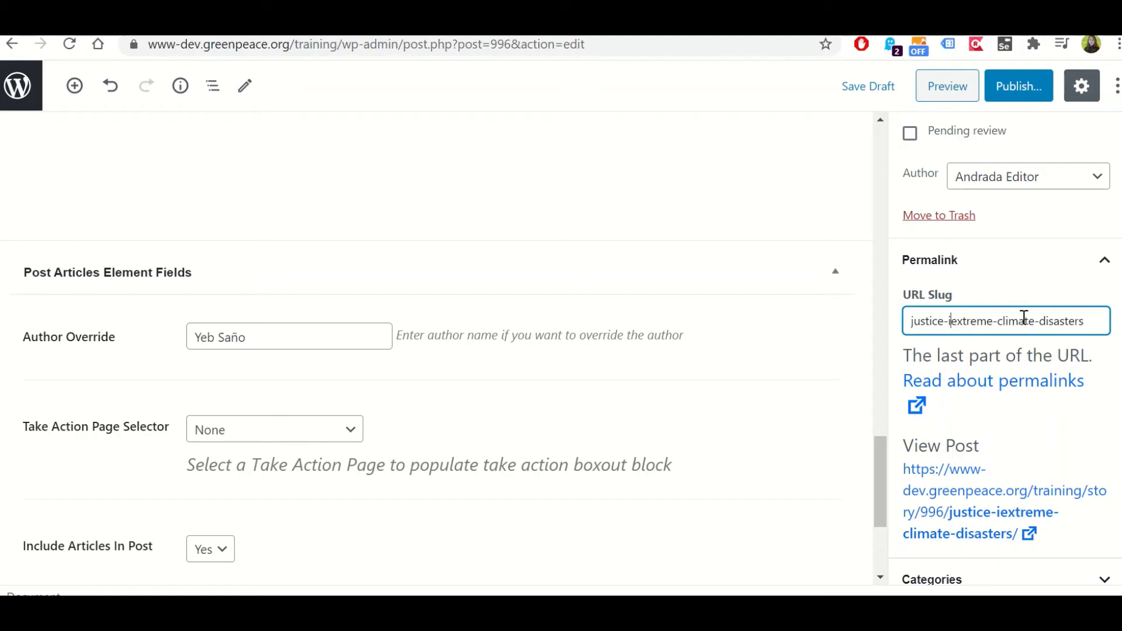
{"action": "key", "text": "BackSpace"}
{"action": "type", "text": "versus-"}
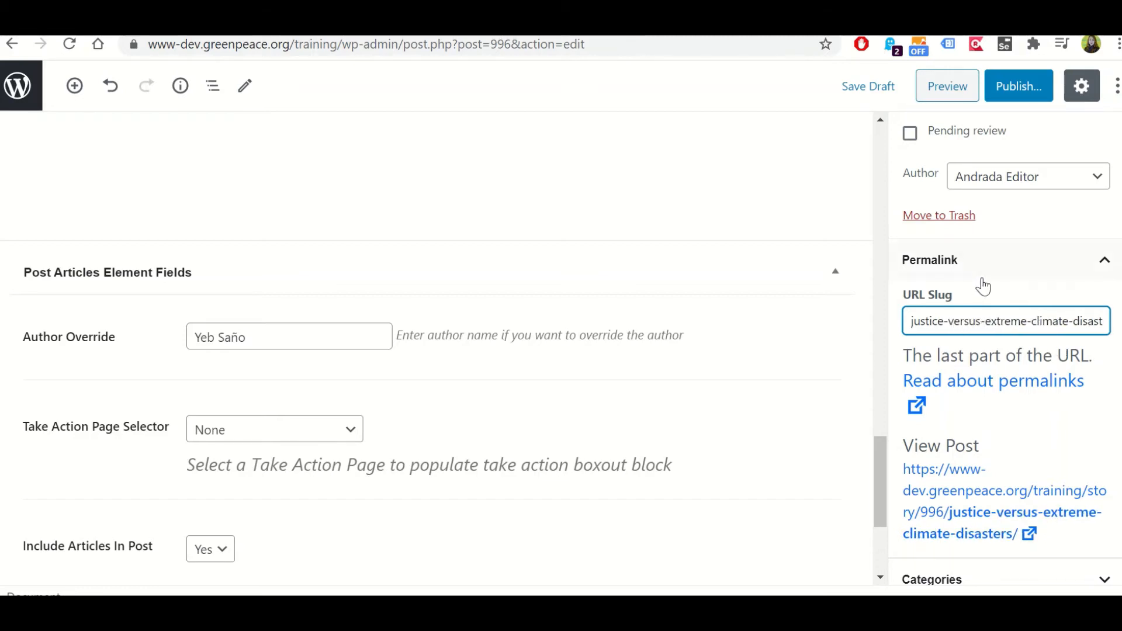
- Assign the post to the Energy category and remove it from Uncategorized
{"action": "scroll", "coordinate": [994, 304], "scroll_direction": "down", "scroll_amount": 5}
{"action": "left_click", "coordinate": [985, 325]}
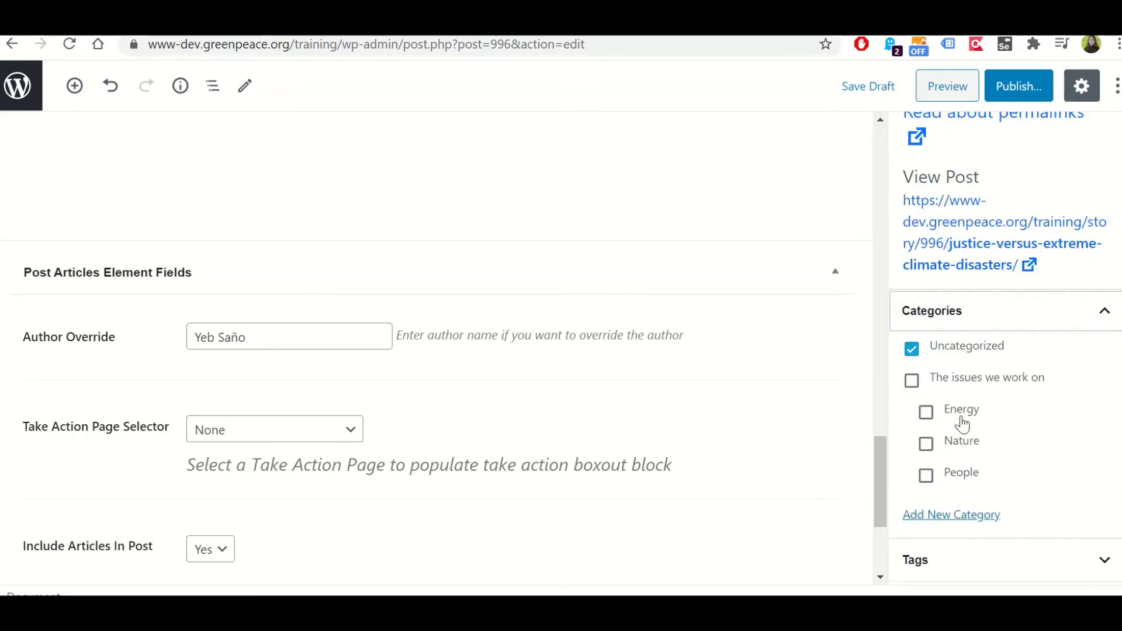
{"action": "left_click", "coordinate": [927, 414]}
{"action": "left_click", "coordinate": [912, 350]}
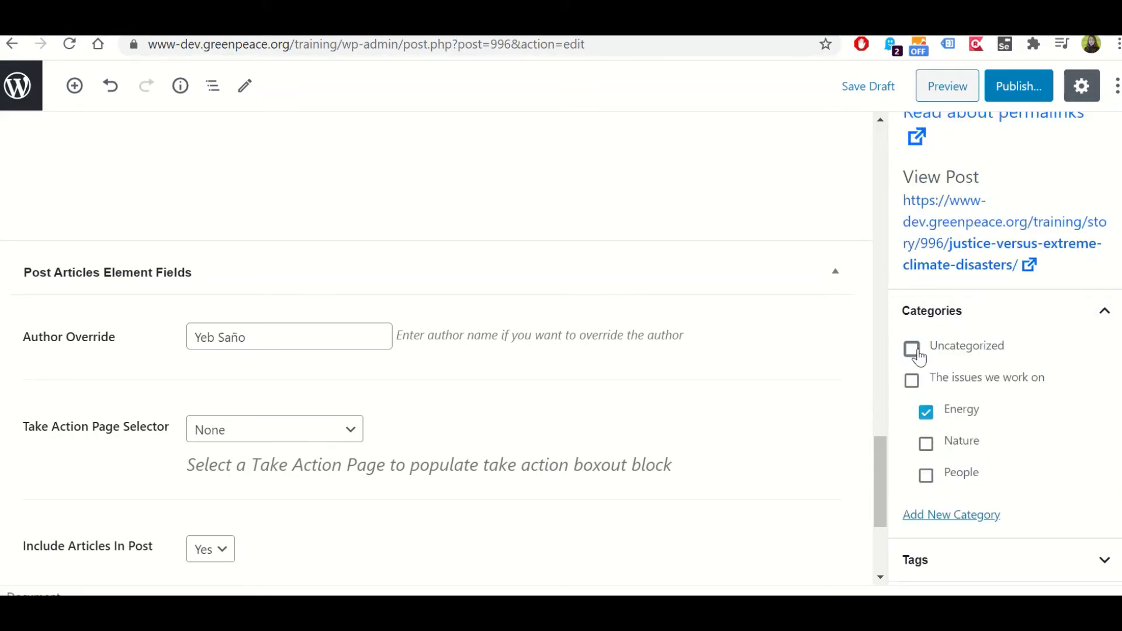
- Check the hashtags above the title in the Word article, and return to the WordPress editor
{"action": "key", "text": "alt+Tab"}
{"action": "scroll", "coordinate": [567, 374], "scroll_direction": "up", "scroll_amount": 10}
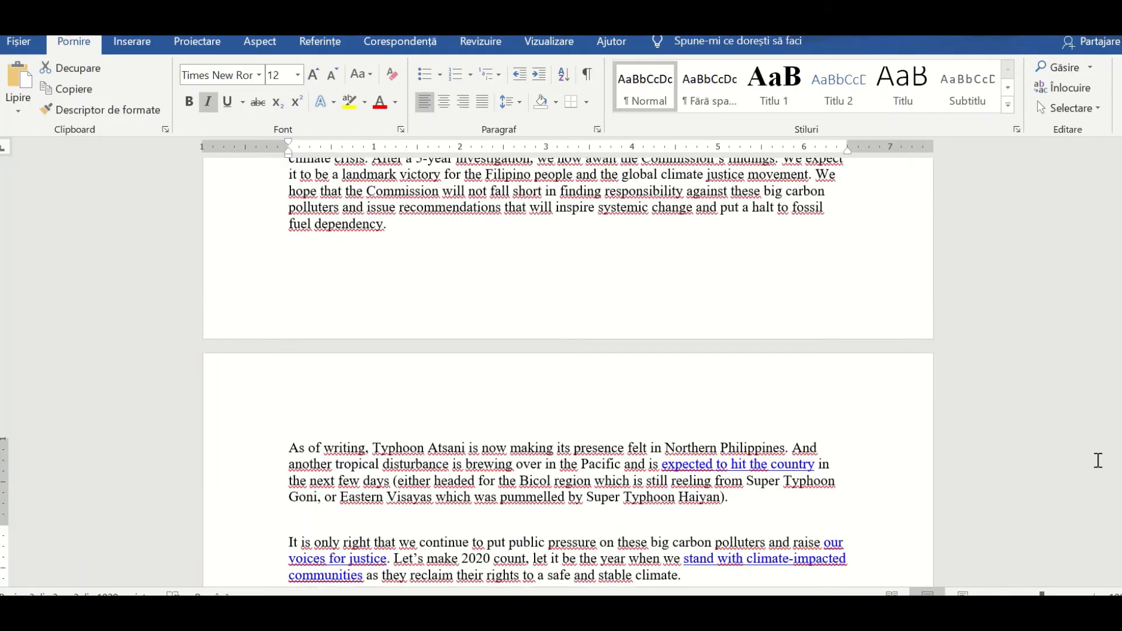
{"action": "scroll", "coordinate": [506, 286], "scroll_direction": "up", "scroll_amount": 10}
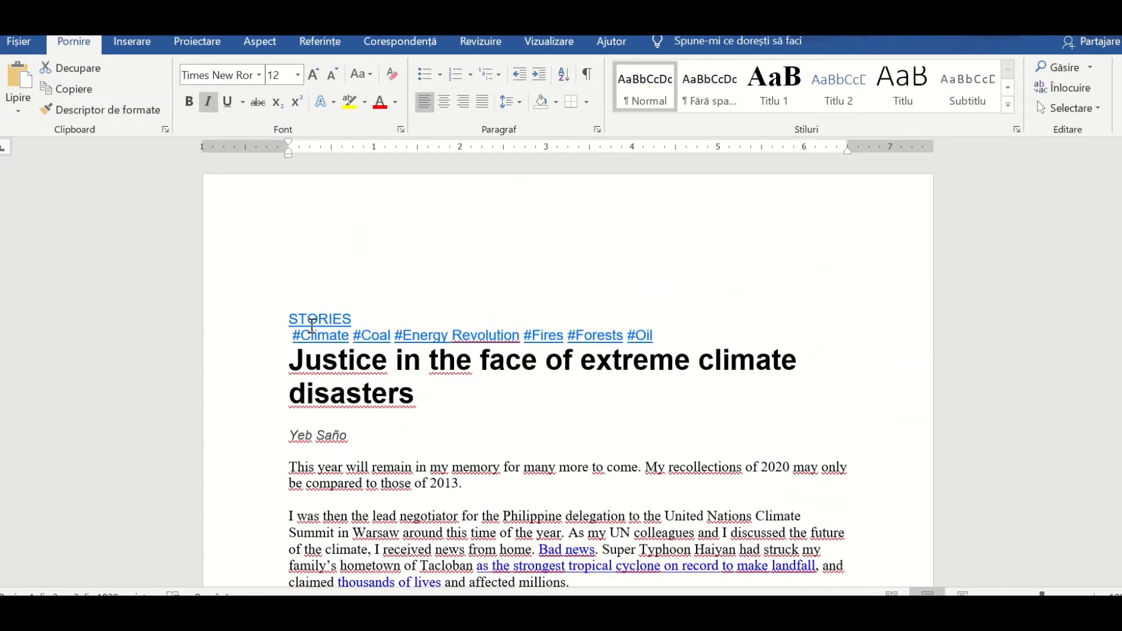
{"action": "key", "text": "alt+Tab"}
{"action": "key", "text": "alt+Tab"}
{"action": "key", "text": "alt+Tab"}
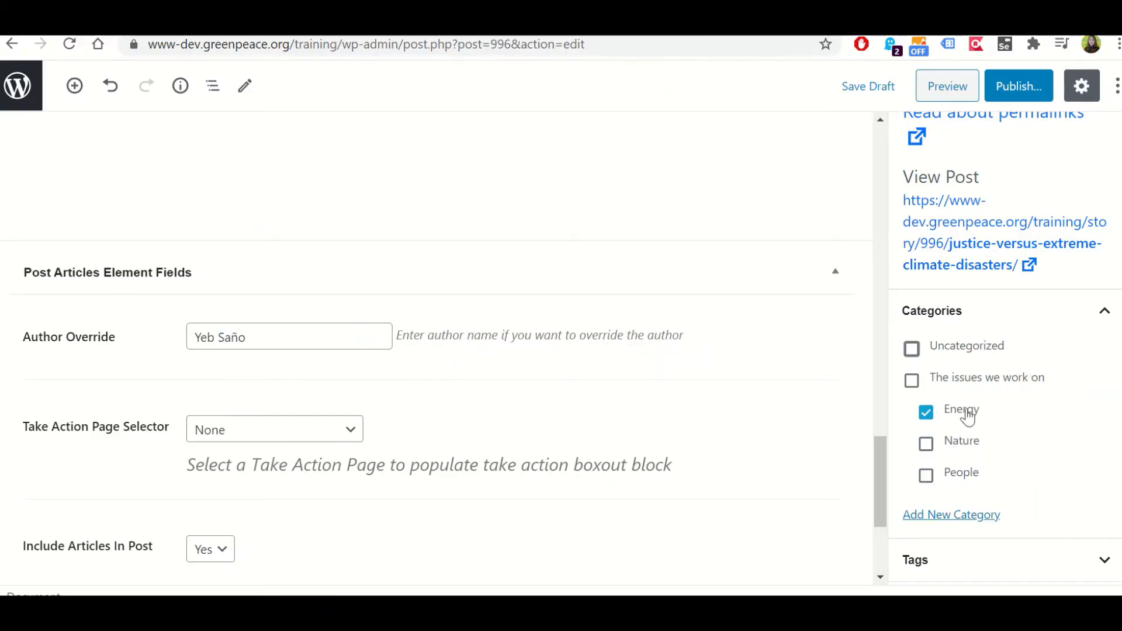
- Add the existing tags Climate and Oil to the post
{"action": "scroll", "coordinate": [968, 417], "scroll_direction": "down", "scroll_amount": 3}
{"action": "left_click", "coordinate": [946, 400]}
{"action": "left_click", "coordinate": [973, 445]}
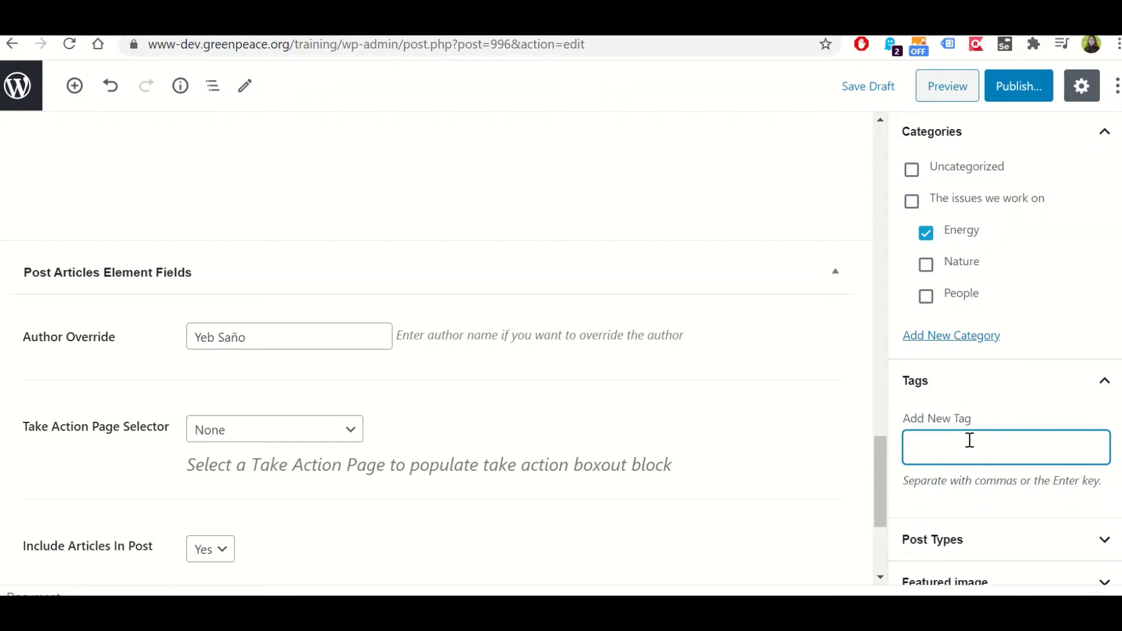
{"action": "key", "text": "alt+Tab"}
{"action": "key", "text": "alt+Tab"}
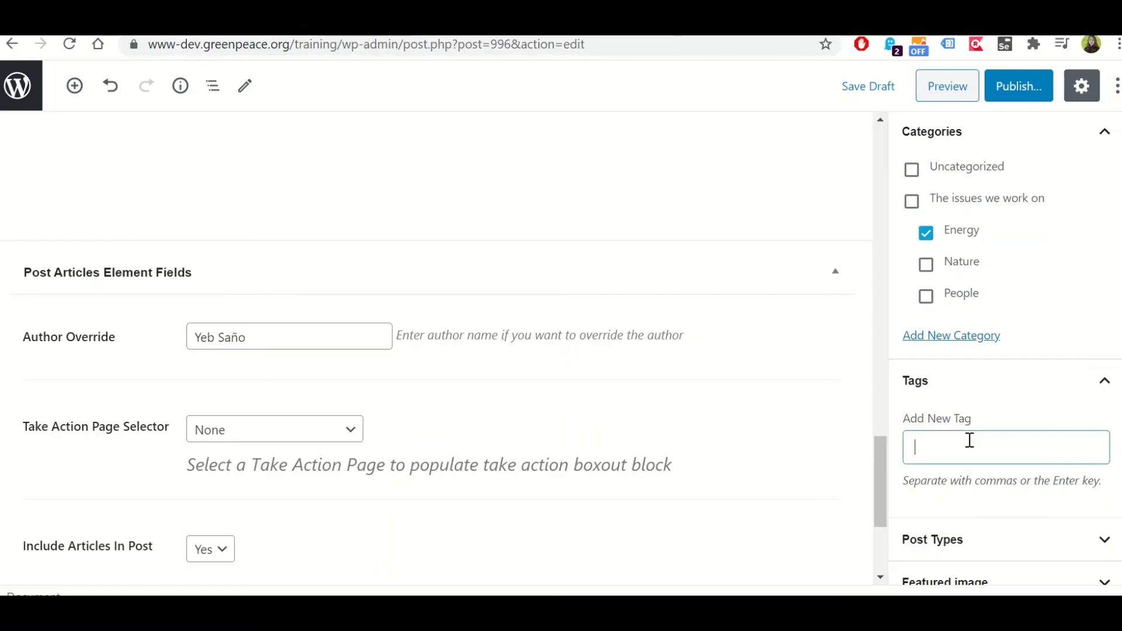
{"action": "type", "text": "climate"}
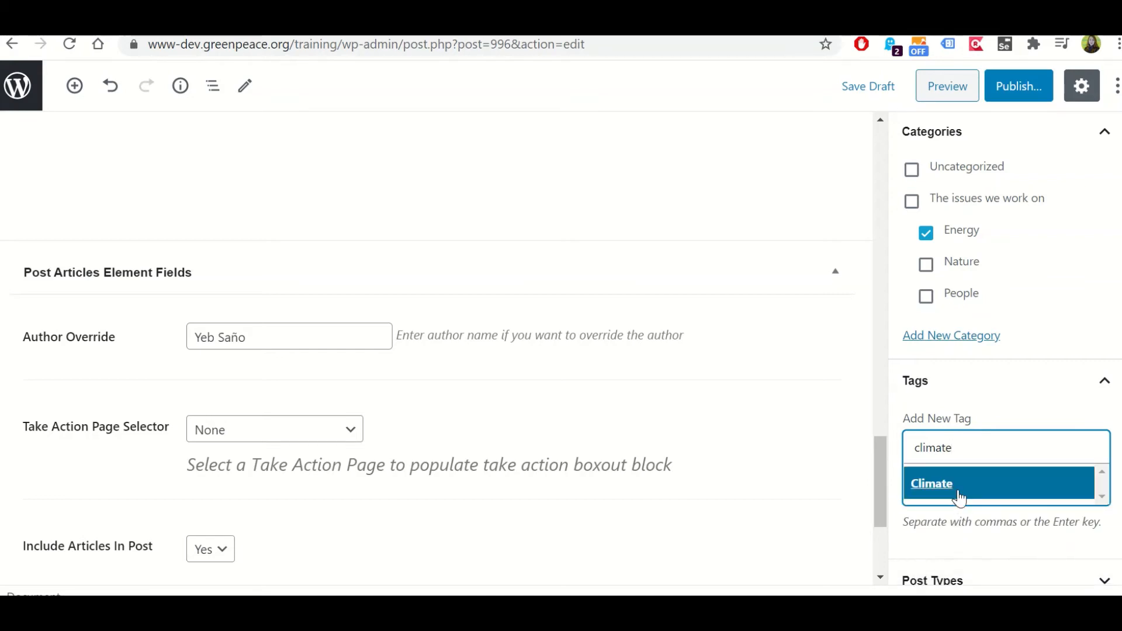
{"action": "left_click", "coordinate": [959, 497]}
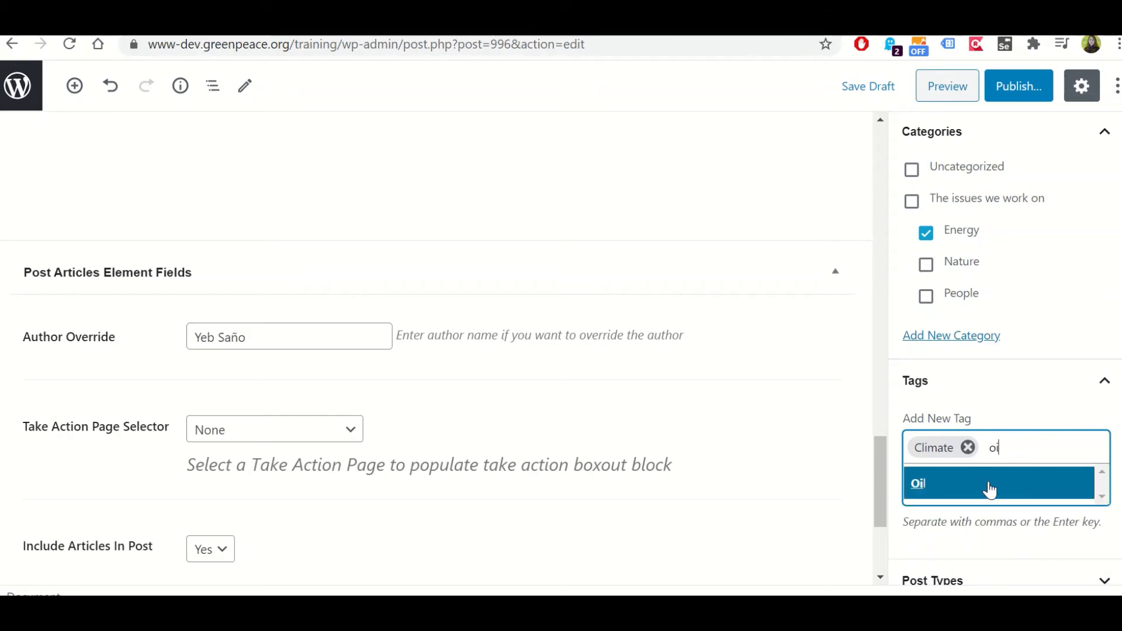
{"action": "left_click", "coordinate": [989, 485]}
- Set the post type to Story and show the post's featured image settings
{"action": "scroll", "coordinate": [1036, 393], "scroll_direction": "down", "scroll_amount": 3}
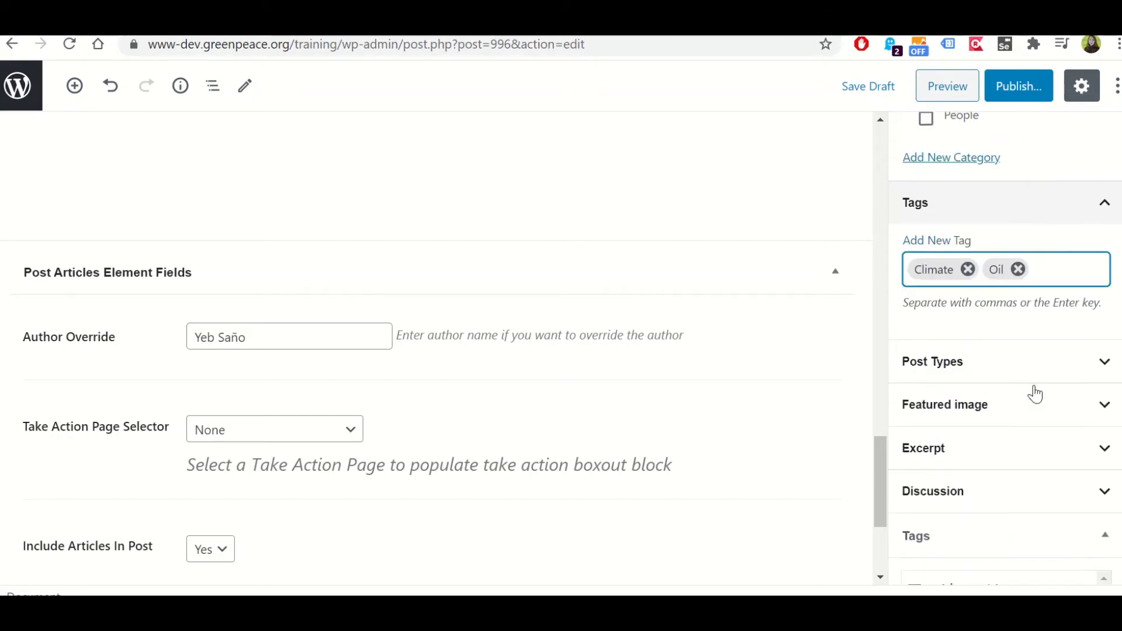
{"action": "left_click", "coordinate": [986, 370]}
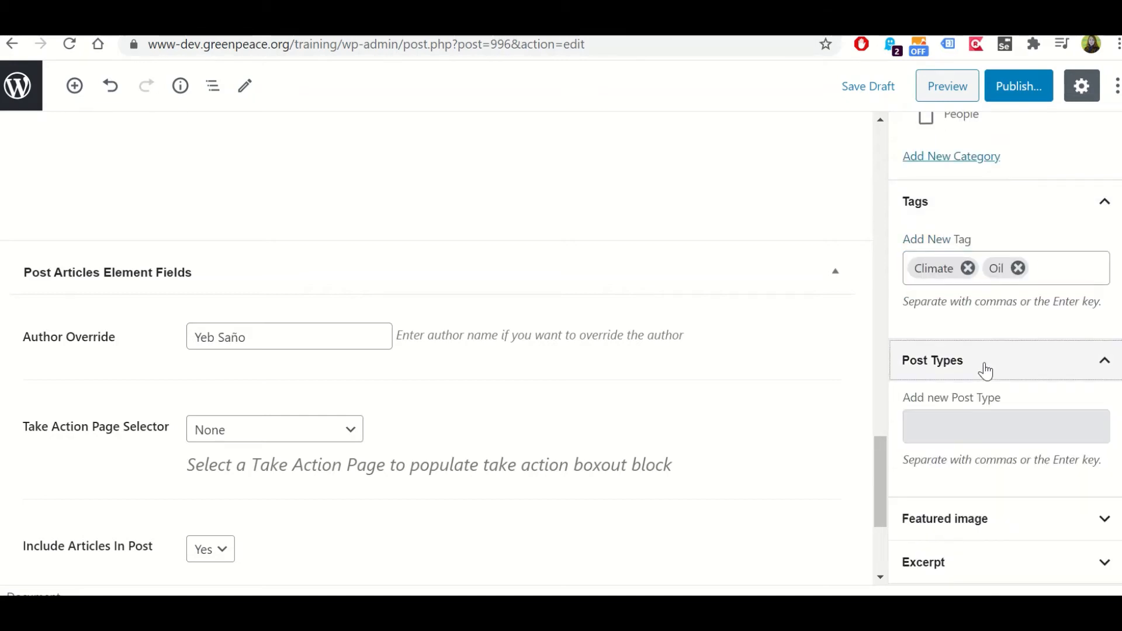
{"action": "left_click", "coordinate": [1005, 437]}
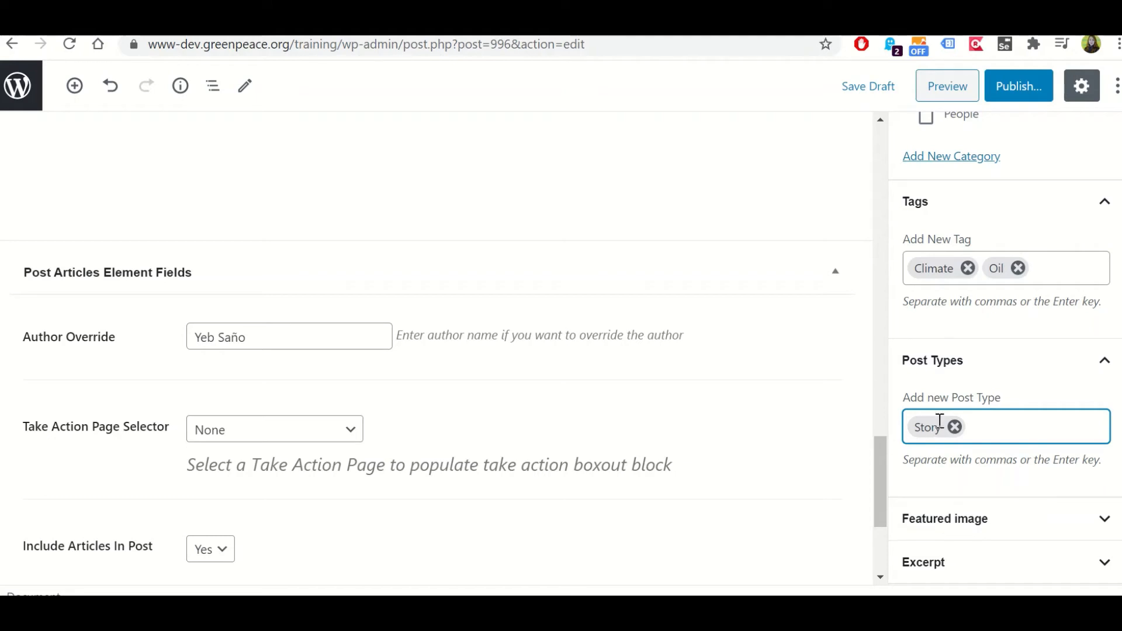
{"action": "scroll", "coordinate": [971, 403], "scroll_direction": "down", "scroll_amount": 2}
{"action": "left_click", "coordinate": [969, 440]}
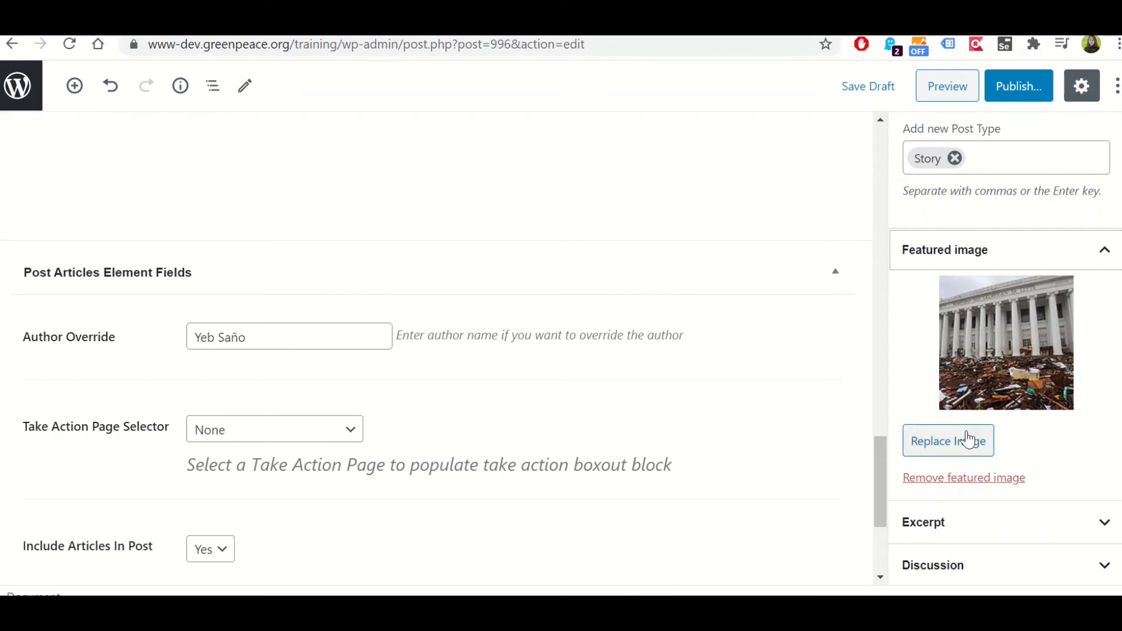
- Trim the post's excerpt so that it ends with "compared to those of 2013."
{"action": "scroll", "coordinate": [964, 449], "scroll_direction": "down", "scroll_amount": 2}
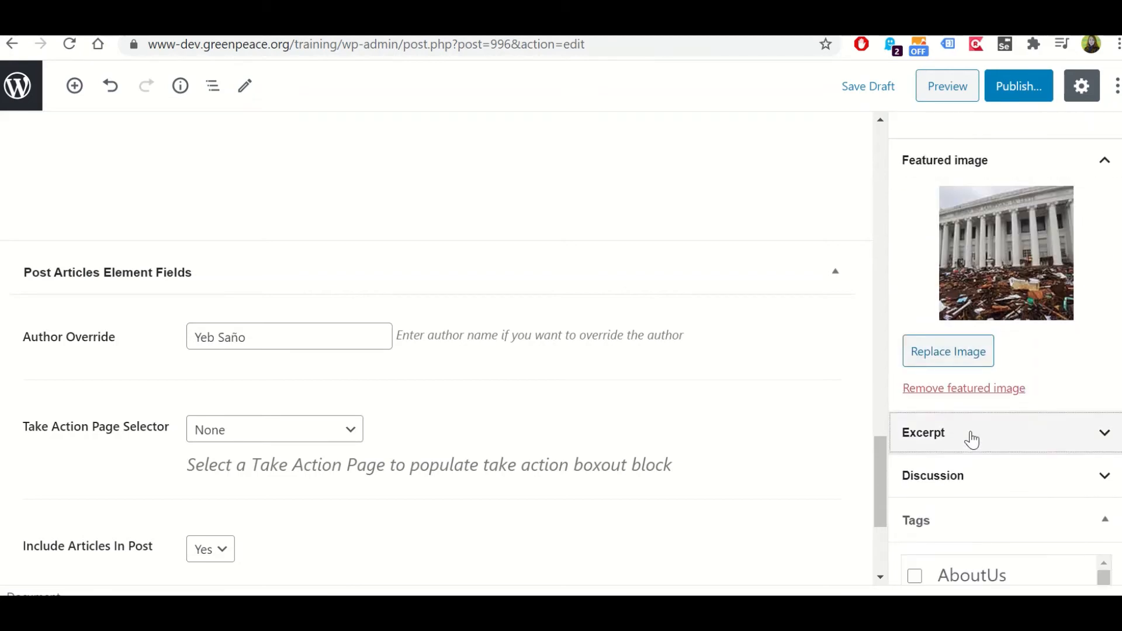
{"action": "left_click", "coordinate": [972, 433]}
{"action": "scroll", "coordinate": [1001, 435], "scroll_direction": "down", "scroll_amount": 3}
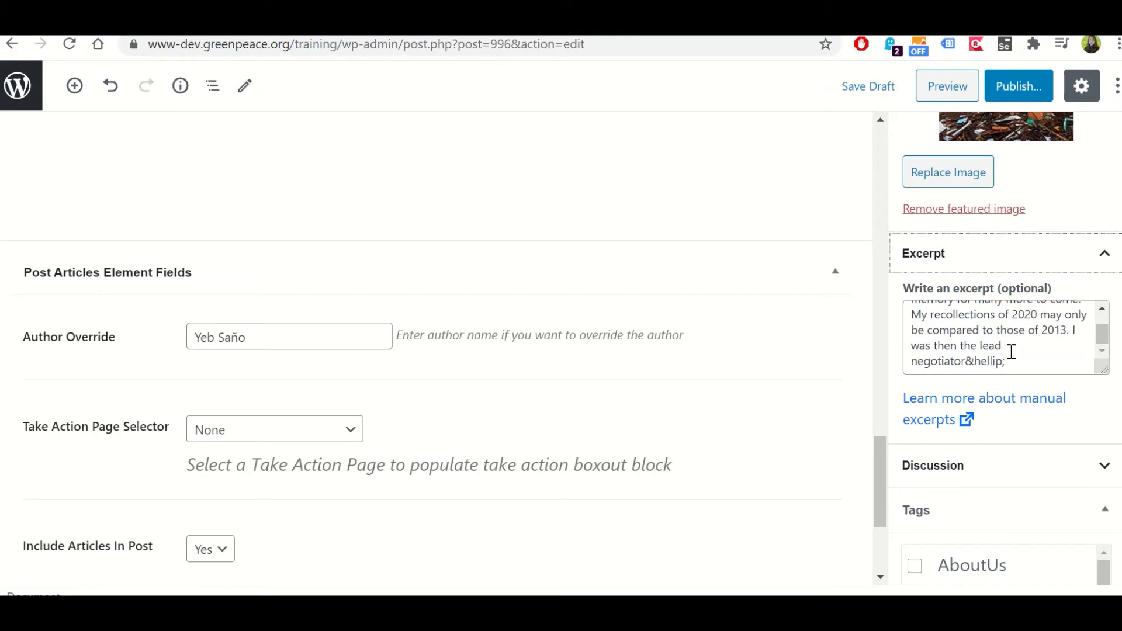
{"action": "left_click_drag", "start_coordinate": [965, 361], "coordinate": [1009, 359]}
{"action": "left_click", "coordinate": [1065, 355]}
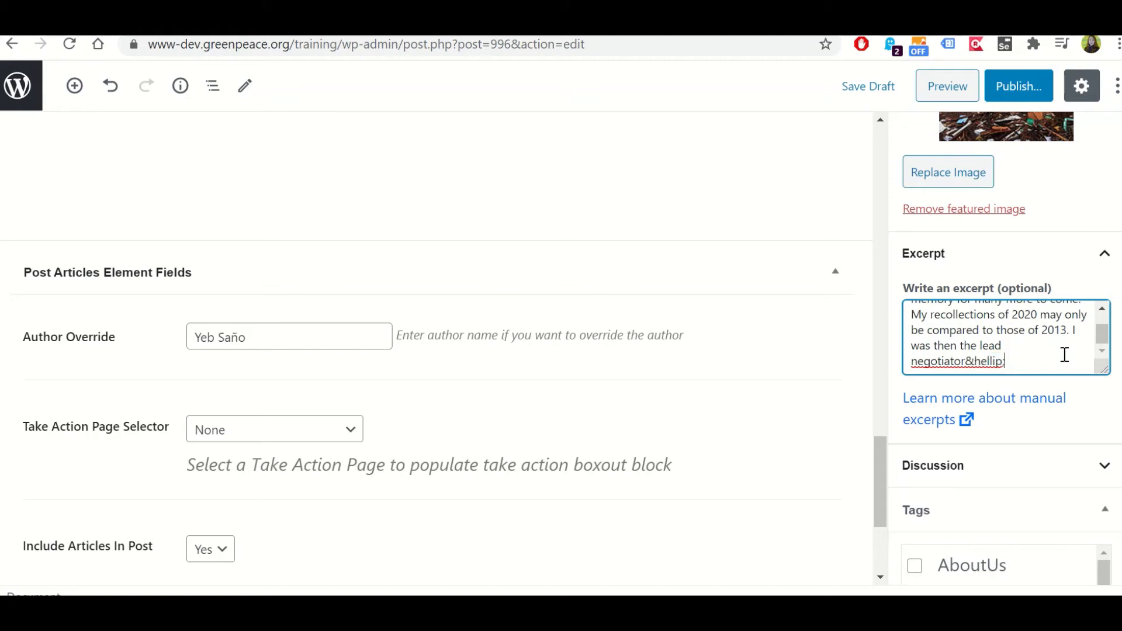
{"action": "left_click_drag", "start_coordinate": [1074, 331], "coordinate": [1079, 356]}
{"action": "key", "text": "BackSpace"}
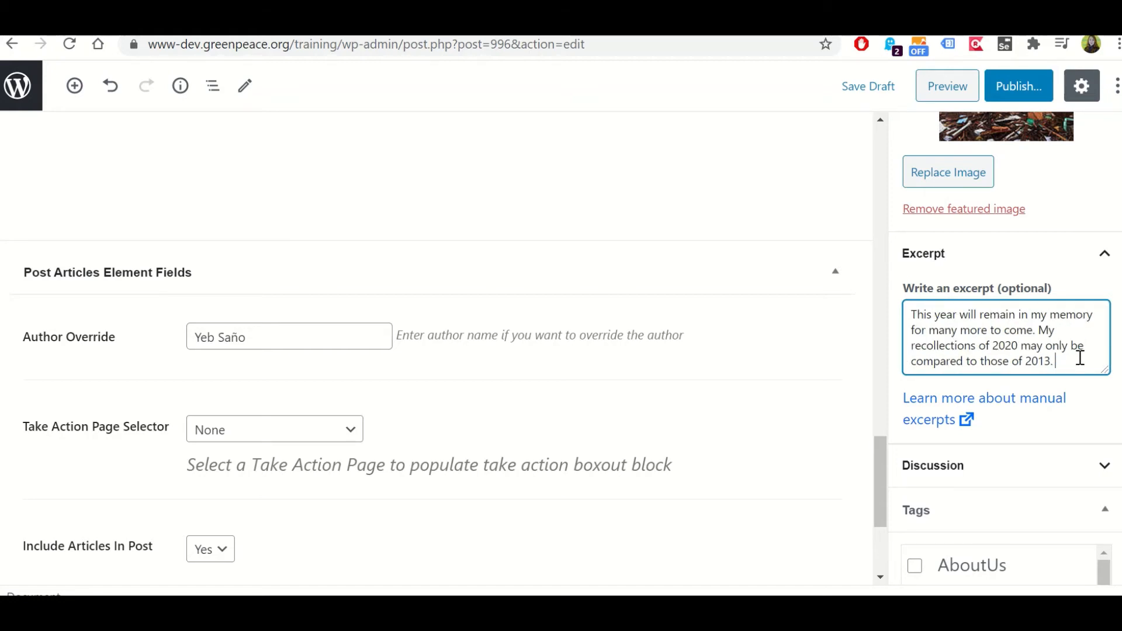
- Show the post's discussion settings for comments, pingbacks and trackbacks
{"action": "scroll", "coordinate": [1052, 356], "scroll_direction": "down", "scroll_amount": 5}
{"action": "left_click", "coordinate": [993, 205]}
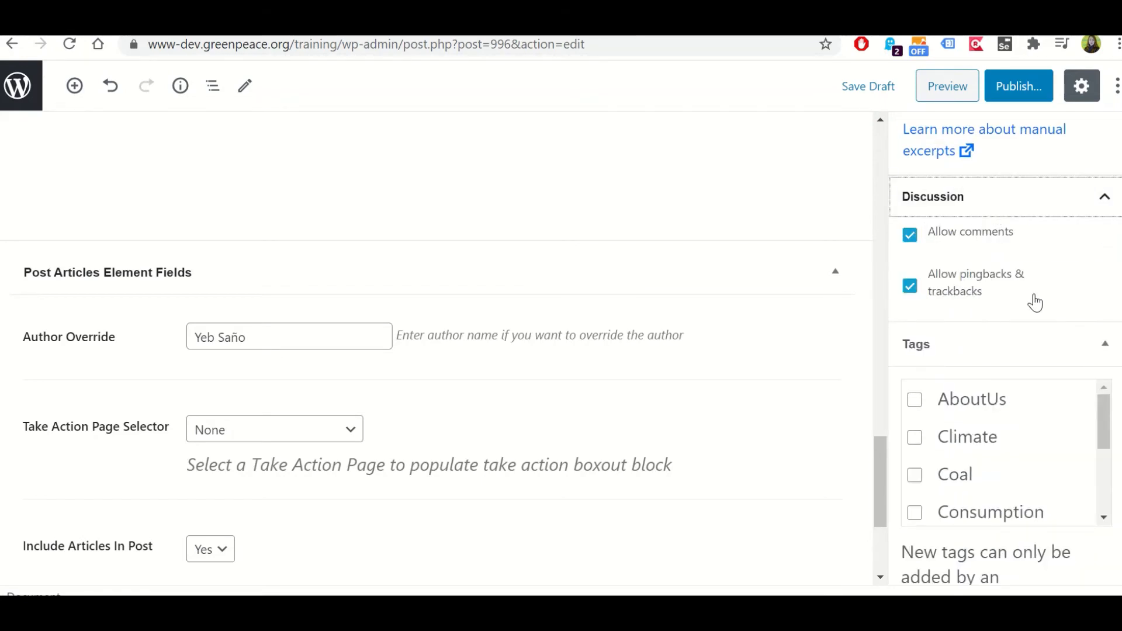
{"action": "scroll", "coordinate": [1032, 303], "scroll_direction": "down", "scroll_amount": 2}
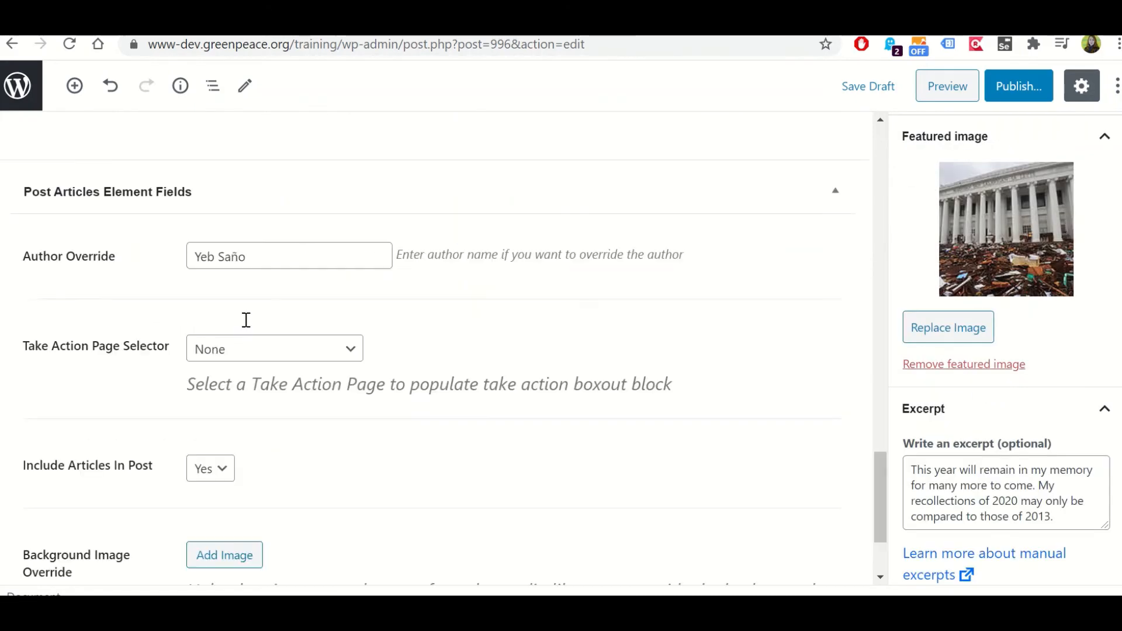
- Set the Take Action page to "Consectetur adipiscing elit" and keep Include Articles In Post set to Yes
{"action": "scroll", "coordinate": [246, 320], "scroll_direction": "down", "scroll_amount": 2}
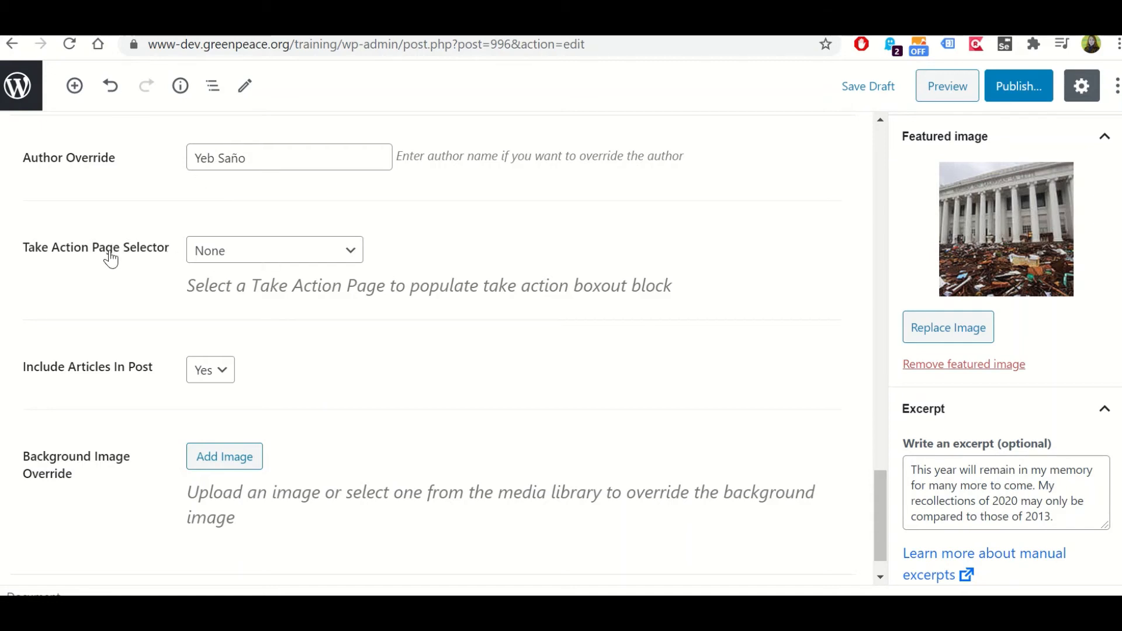
{"action": "left_click", "coordinate": [240, 252]}
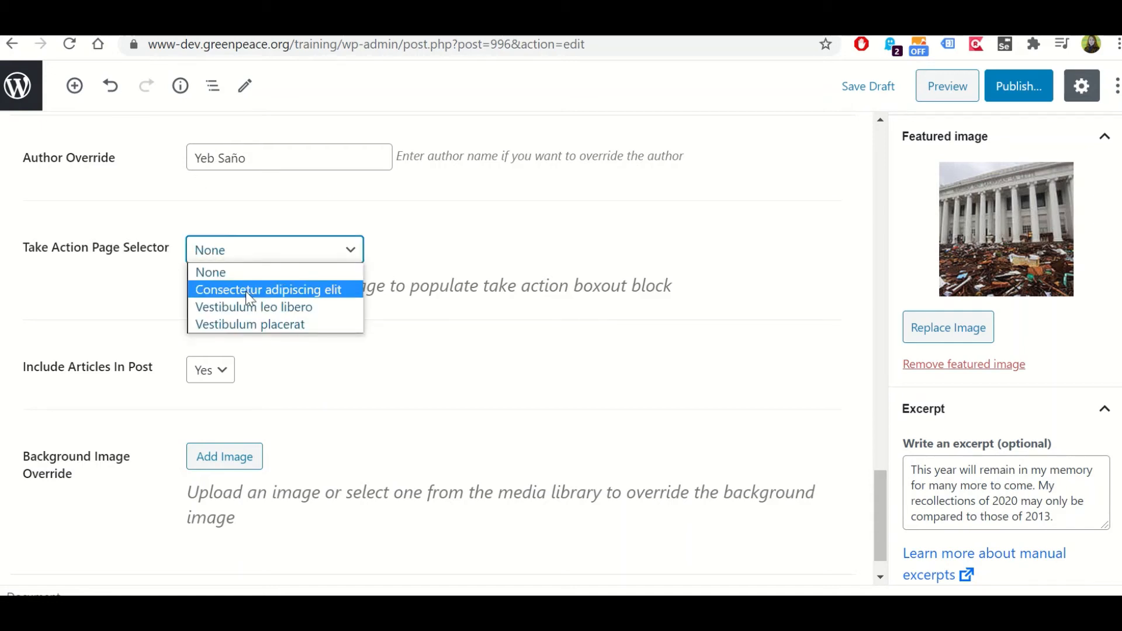
{"action": "left_click", "coordinate": [245, 291]}
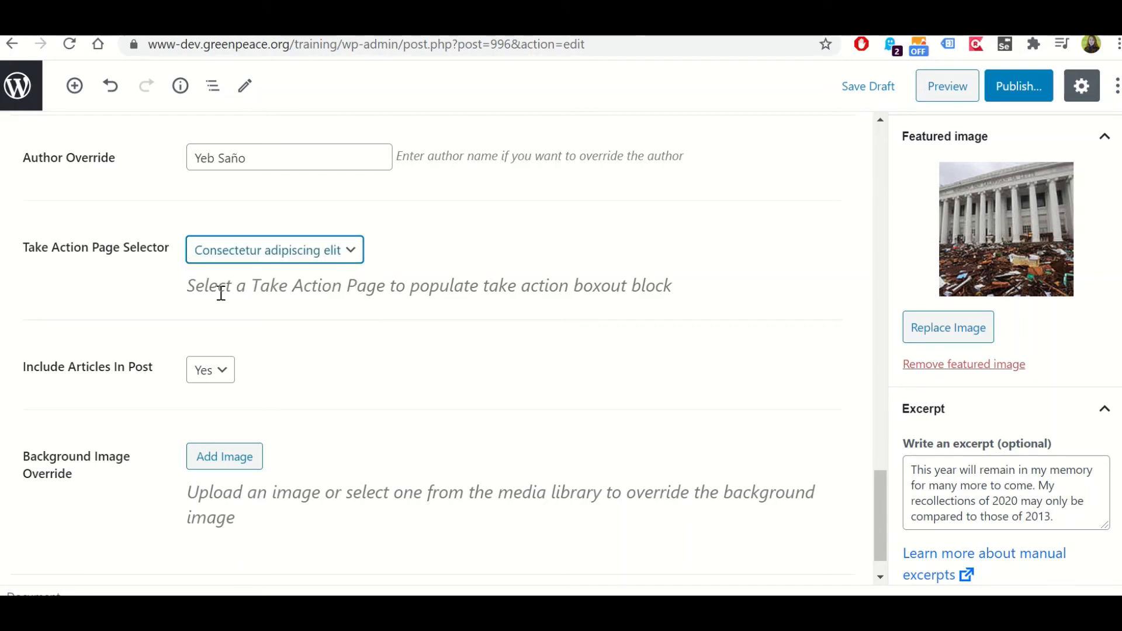
{"action": "left_click", "coordinate": [215, 376]}
{"action": "left_click", "coordinate": [222, 387]}
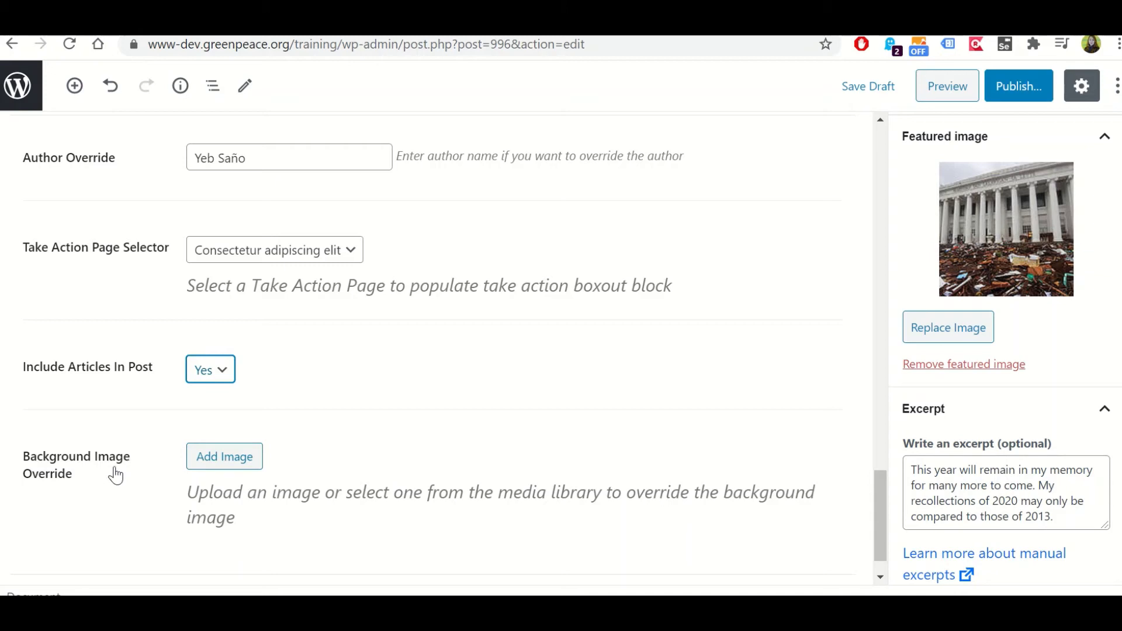
- Expand the Open Graph/Social Fields and review the title, description and image override options
{"action": "scroll", "coordinate": [391, 388], "scroll_direction": "down", "scroll_amount": 1}
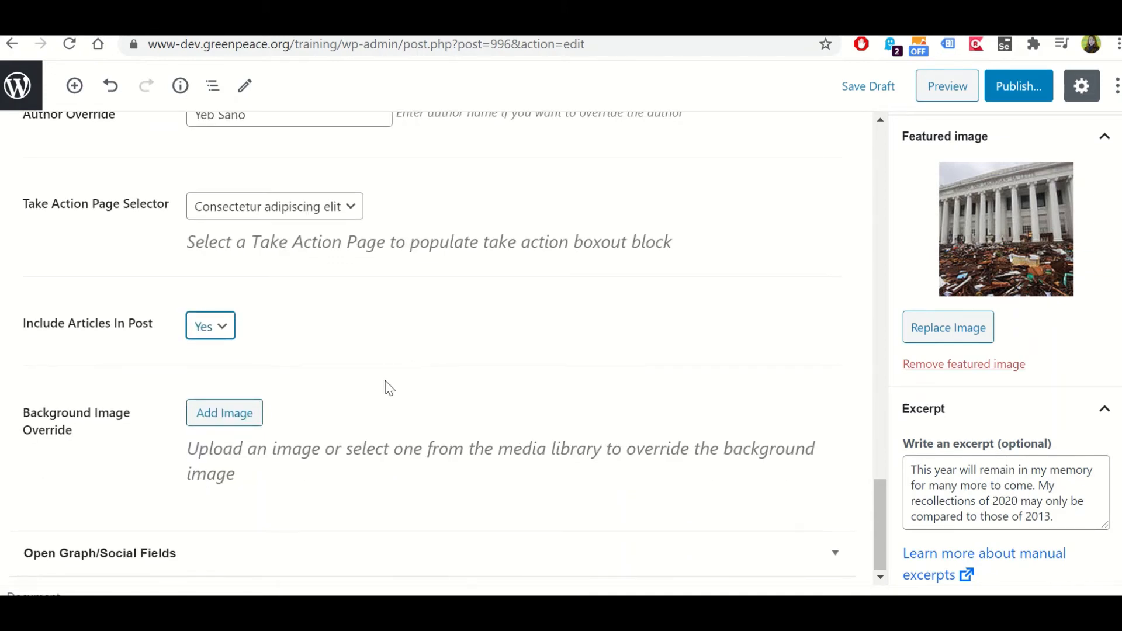
{"action": "left_click", "coordinate": [182, 551]}
{"action": "scroll", "coordinate": [266, 421], "scroll_direction": "down", "scroll_amount": 5}
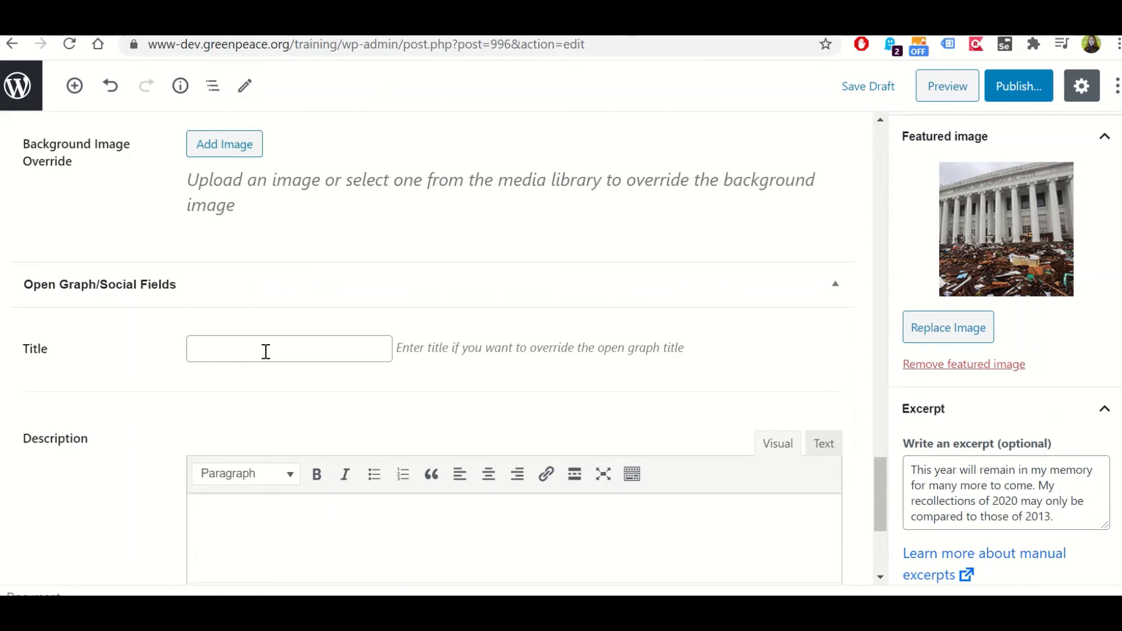
{"action": "scroll", "coordinate": [291, 345], "scroll_direction": "down", "scroll_amount": 3}
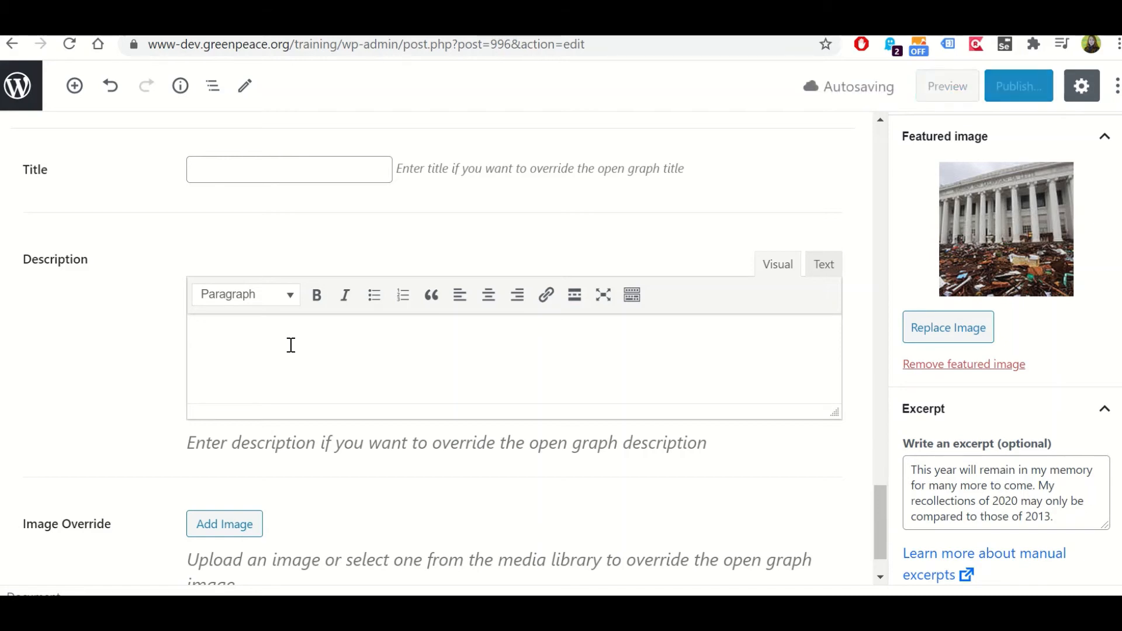
{"action": "scroll", "coordinate": [379, 396], "scroll_direction": "down", "scroll_amount": 1}
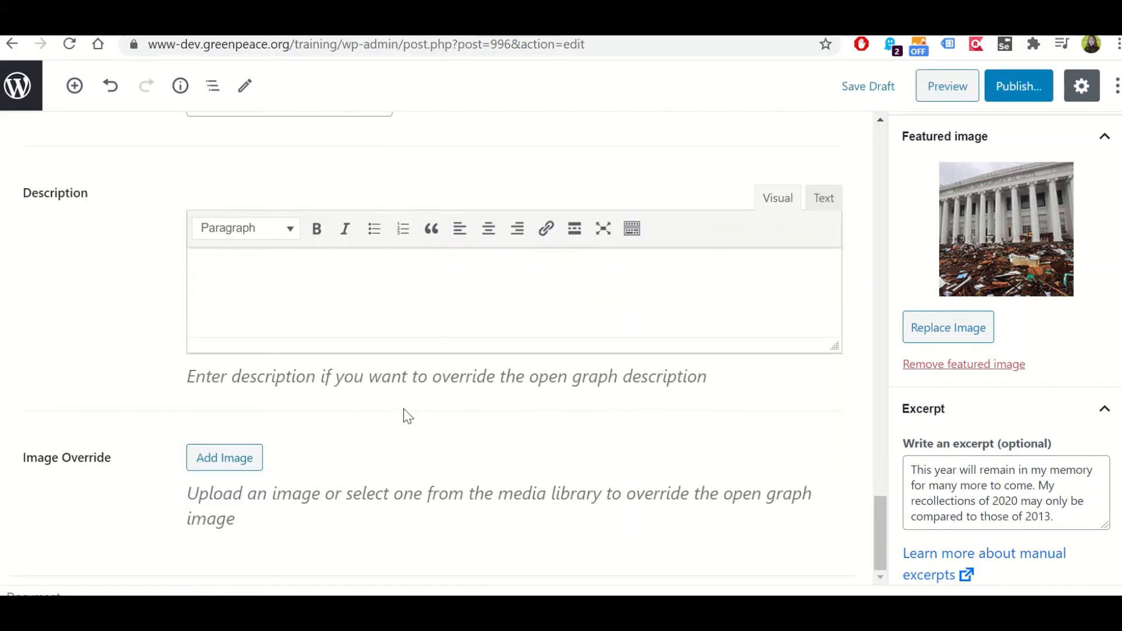
{"action": "scroll", "coordinate": [407, 416], "scroll_direction": "up", "scroll_amount": 3}
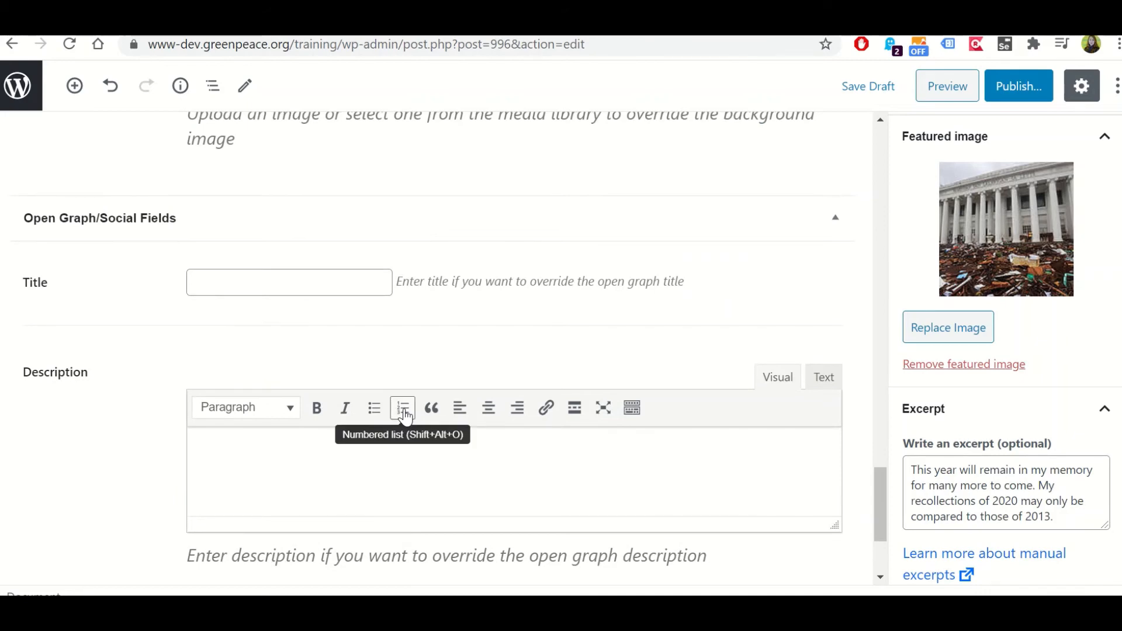
- Open the block library and look through the Planet 4 Blocks and Planet 4 Blocks - BETA categories
{"action": "scroll", "coordinate": [405, 416], "scroll_direction": "up", "scroll_amount": 6}
{"action": "left_click_drag", "start_coordinate": [882, 453], "coordinate": [867, 165]}
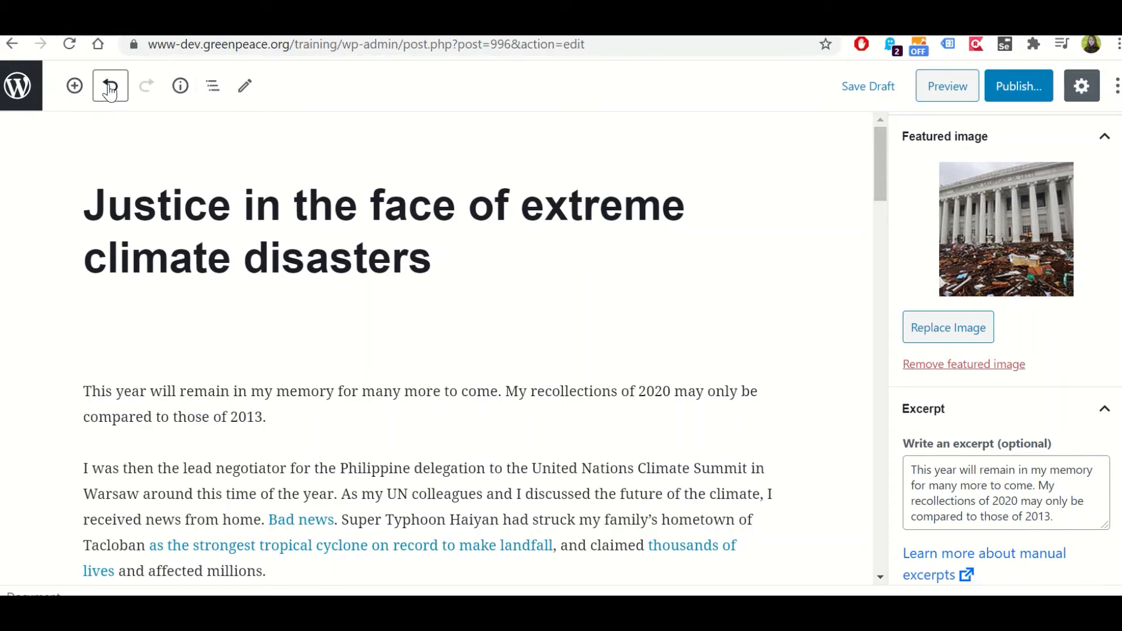
{"action": "left_click", "coordinate": [76, 94]}
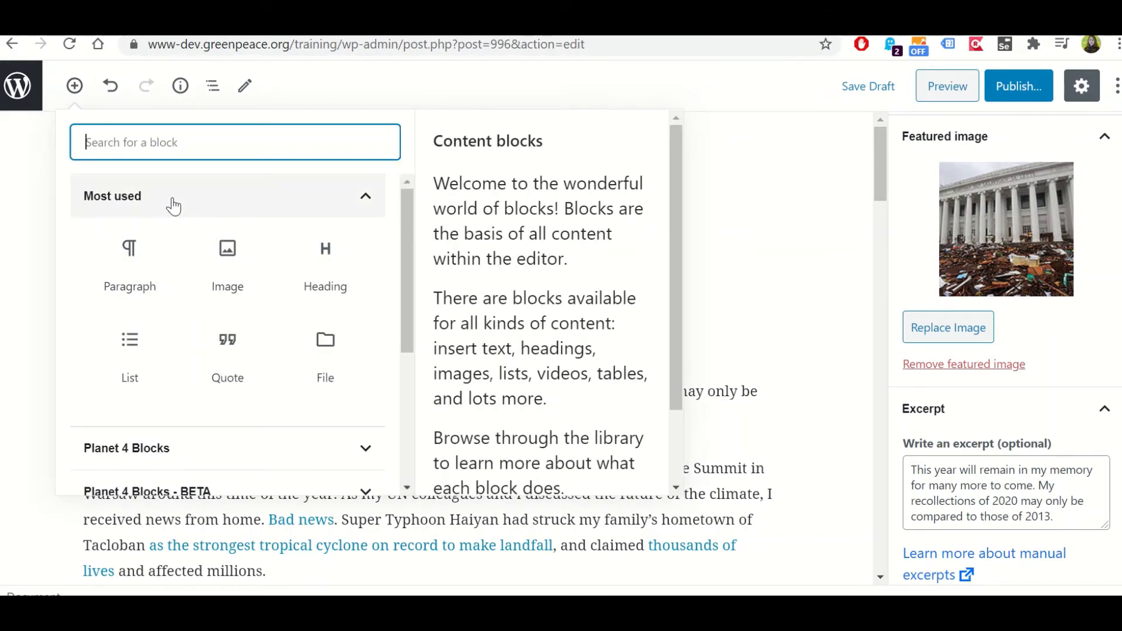
{"action": "left_click", "coordinate": [175, 202]}
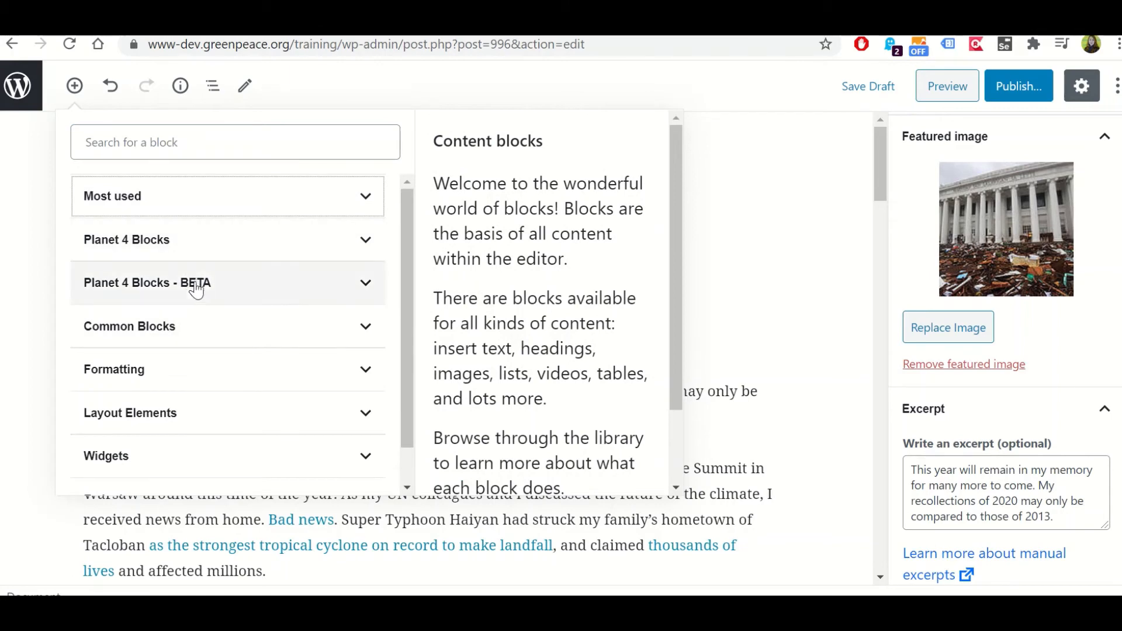
{"action": "left_click", "coordinate": [197, 289]}
{"action": "left_click", "coordinate": [217, 209]}
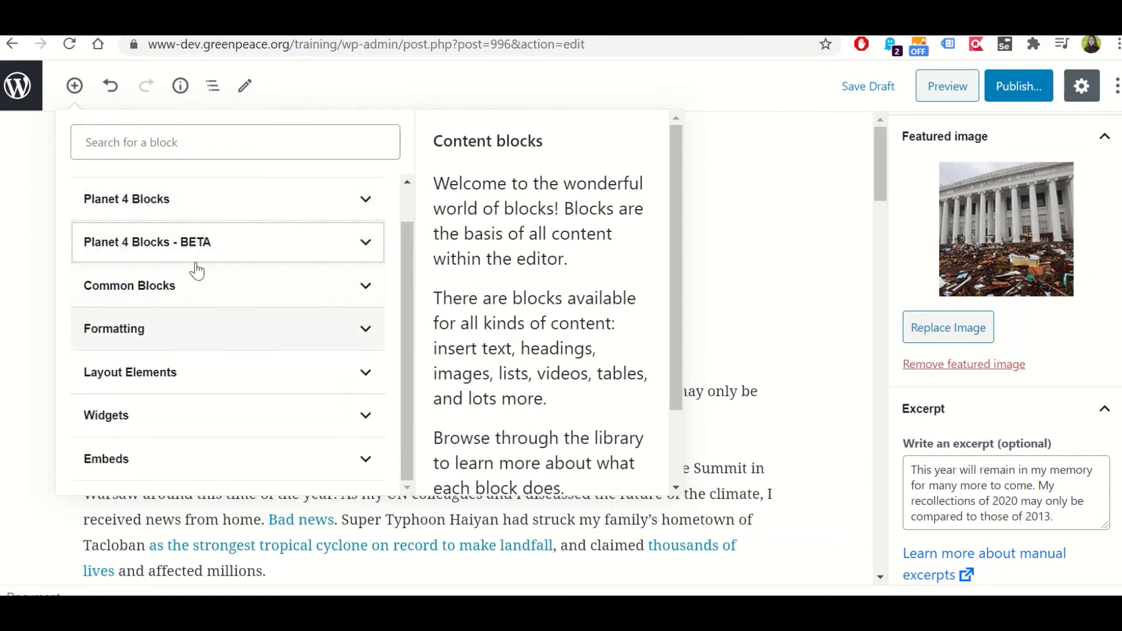
{"action": "left_click", "coordinate": [194, 214]}
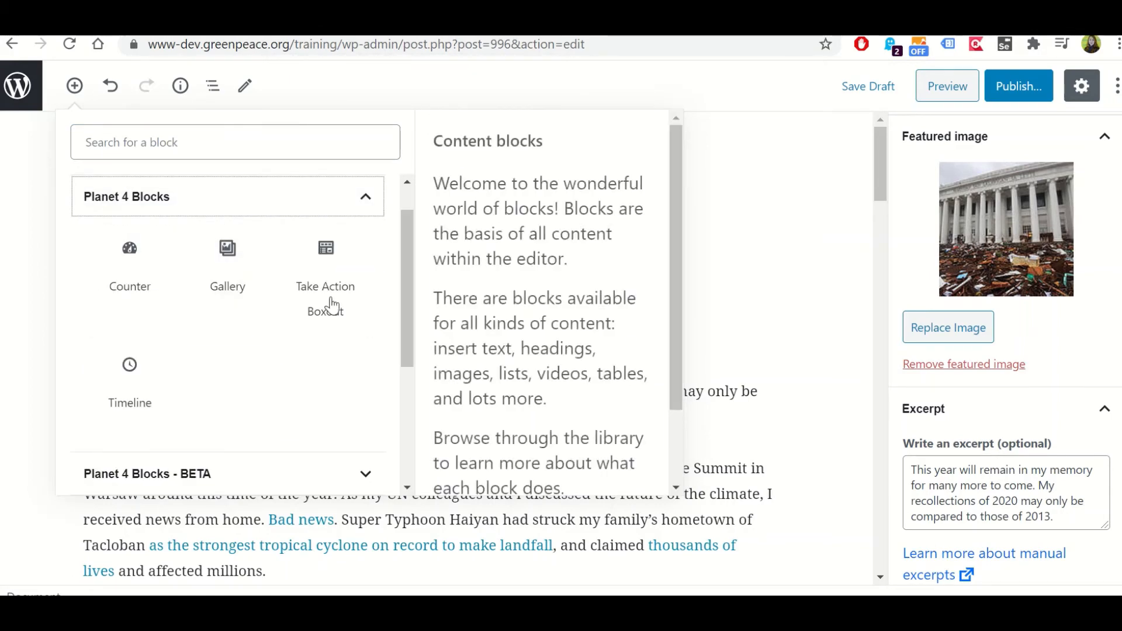
{"action": "left_click", "coordinate": [213, 206]}
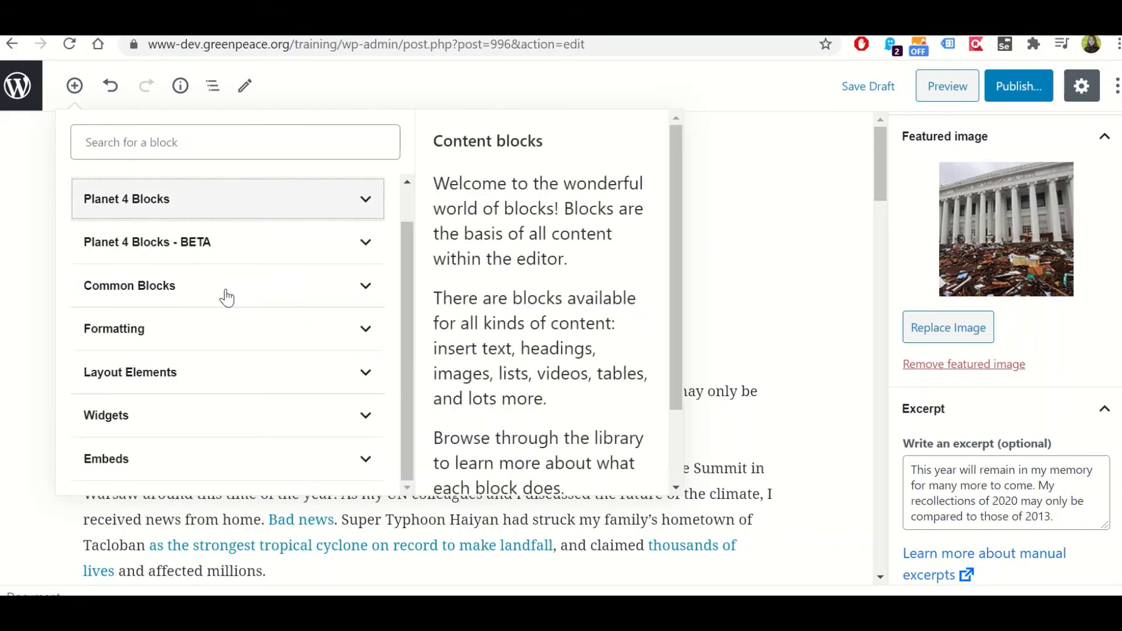
- Look through the Common Blocks, Formatting and Embeds categories, and close the block library
{"action": "left_click", "coordinate": [196, 298]}
{"action": "left_click", "coordinate": [220, 215]}
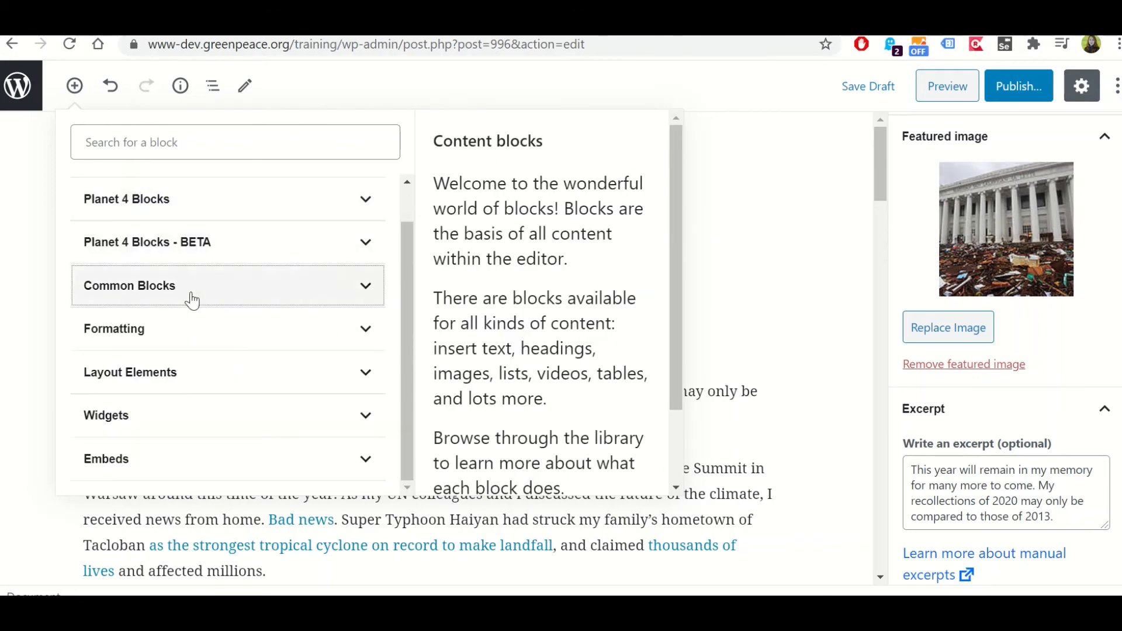
{"action": "left_click", "coordinate": [172, 330]}
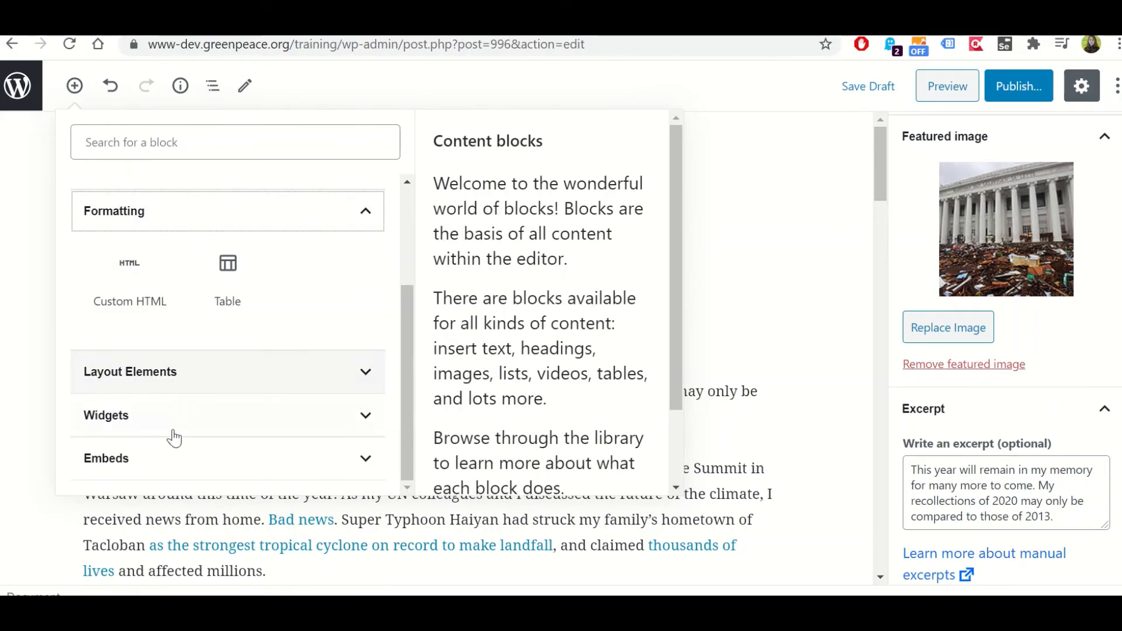
{"action": "left_click", "coordinate": [184, 447]}
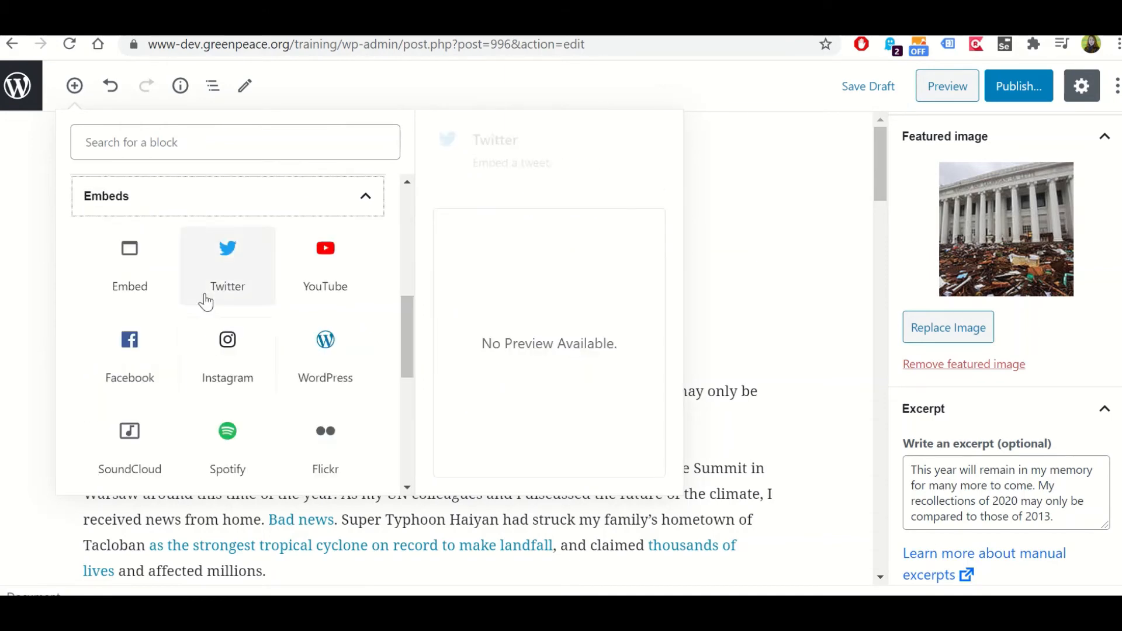
{"action": "scroll", "coordinate": [225, 313], "scroll_direction": "down", "scroll_amount": 5}
{"action": "scroll", "coordinate": [203, 225], "scroll_direction": "up", "scroll_amount": 8}
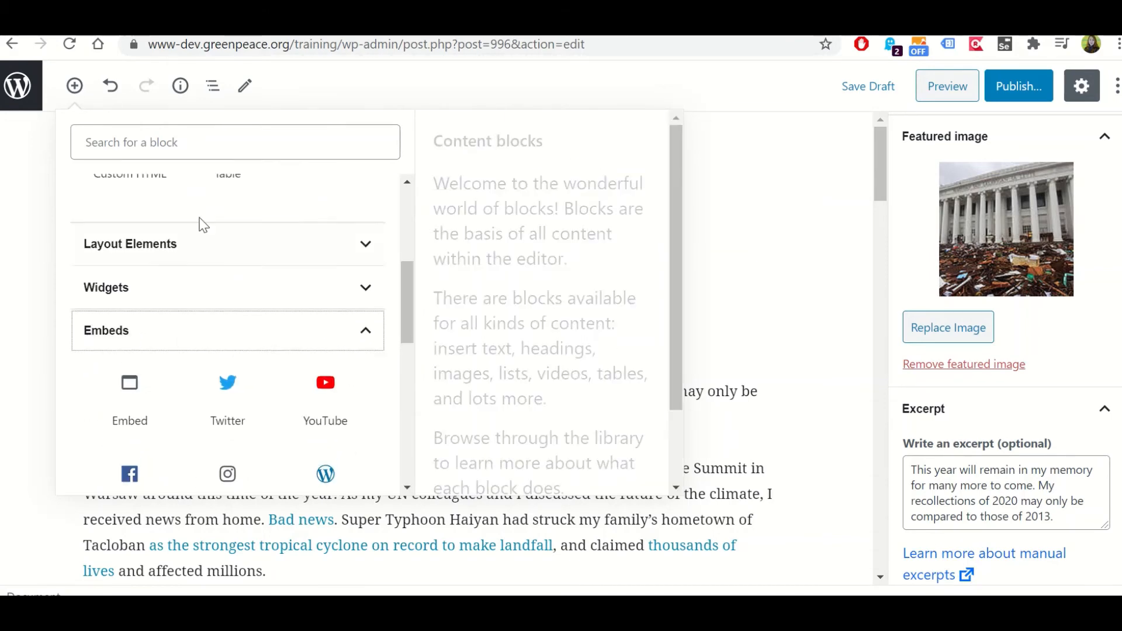
{"action": "left_click", "coordinate": [177, 330]}
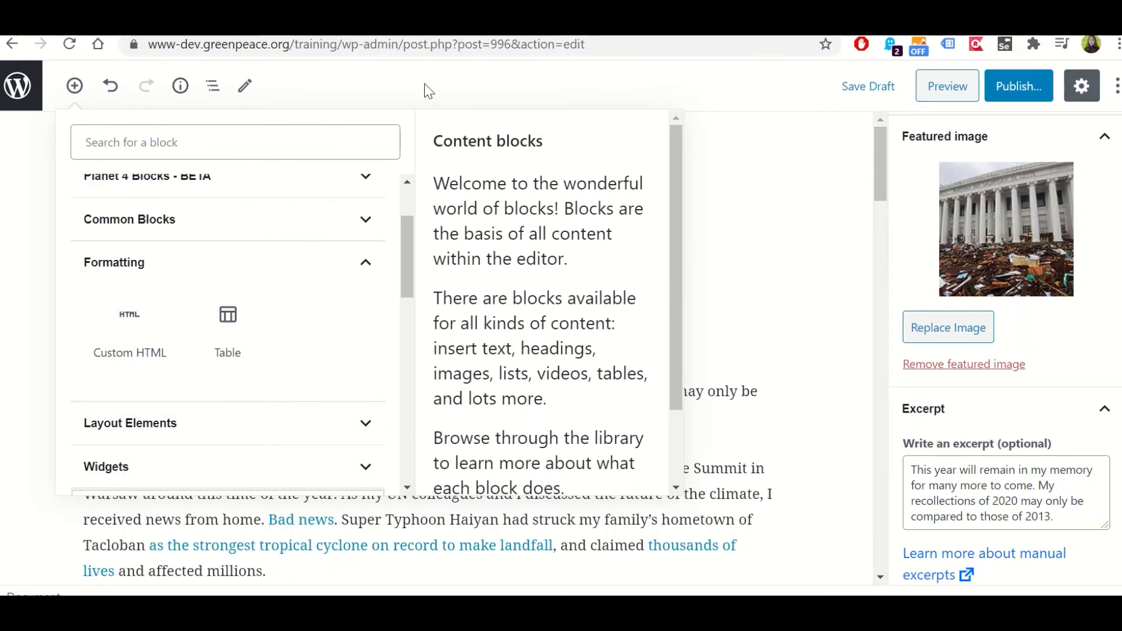
{"action": "left_click", "coordinate": [425, 87]}
- Insert an empty paragraph block between the paragraphs starting "The Philippines is ground zero" and "It's certainly not something"
{"action": "scroll", "coordinate": [296, 318], "scroll_direction": "down", "scroll_amount": 12}
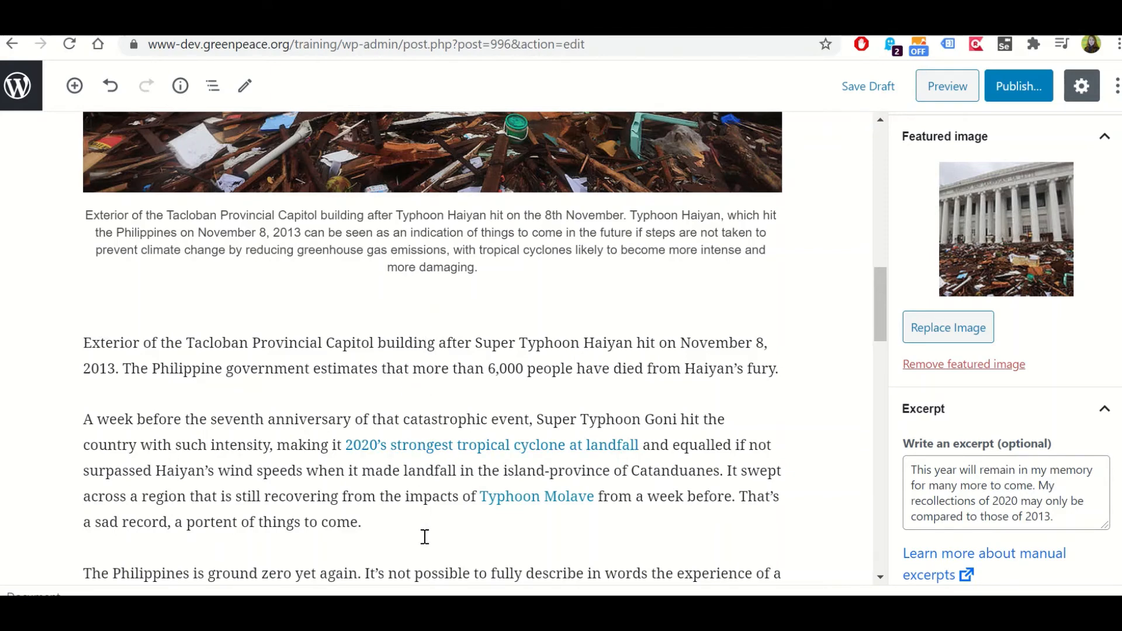
{"action": "scroll", "coordinate": [417, 379], "scroll_direction": "down", "scroll_amount": 3}
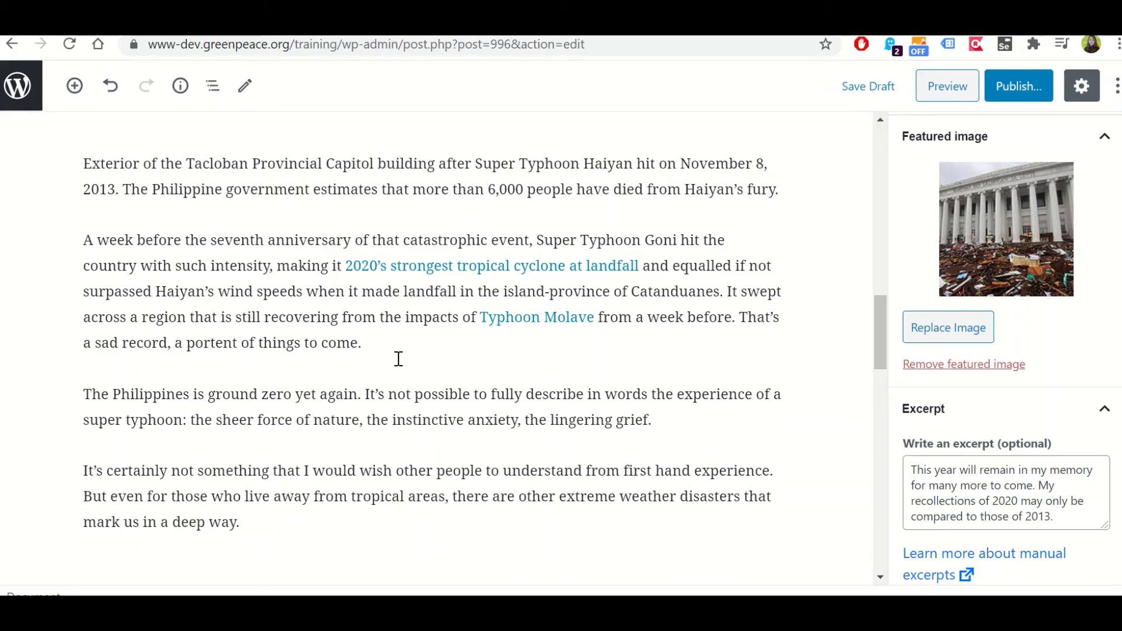
{"action": "left_click", "coordinate": [410, 443]}
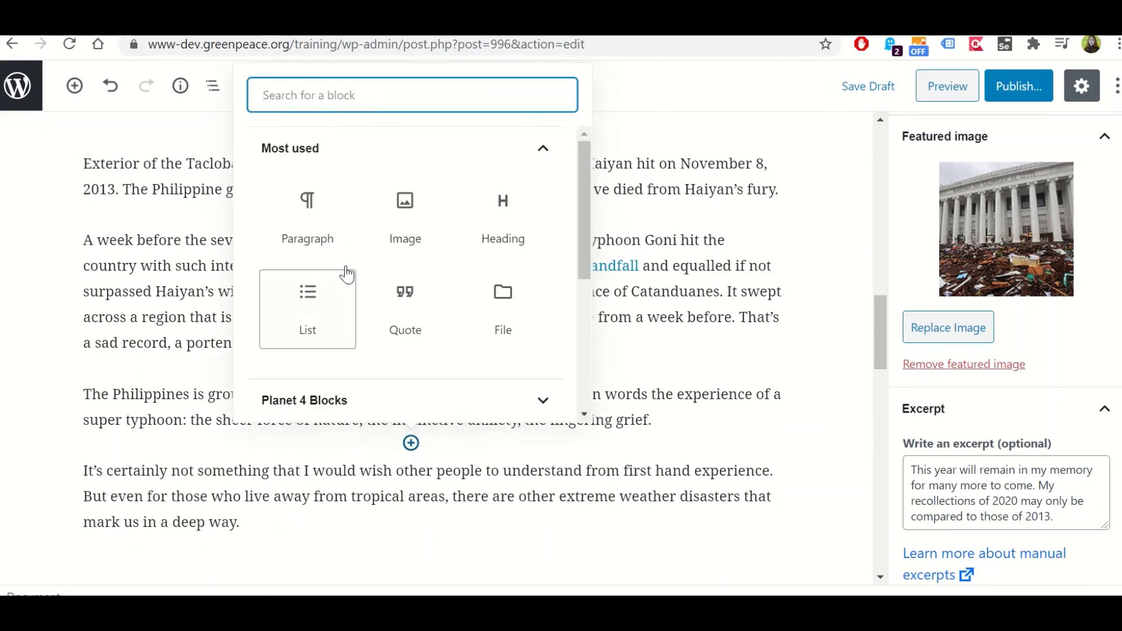
{"action": "left_click", "coordinate": [319, 267]}
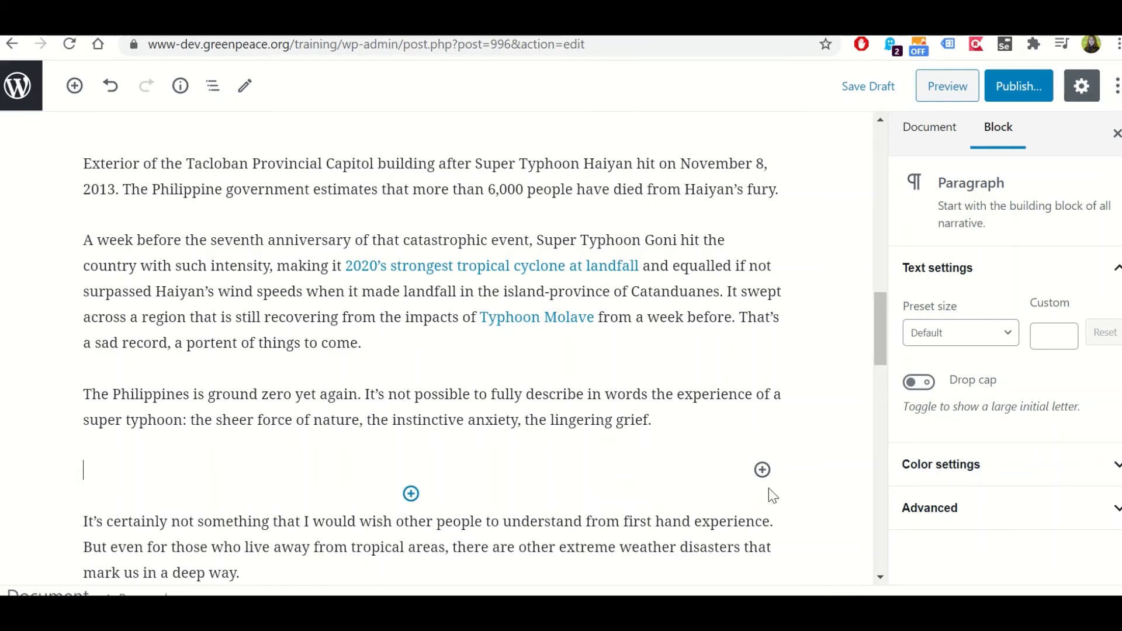
{"action": "left_click", "coordinate": [763, 470]}
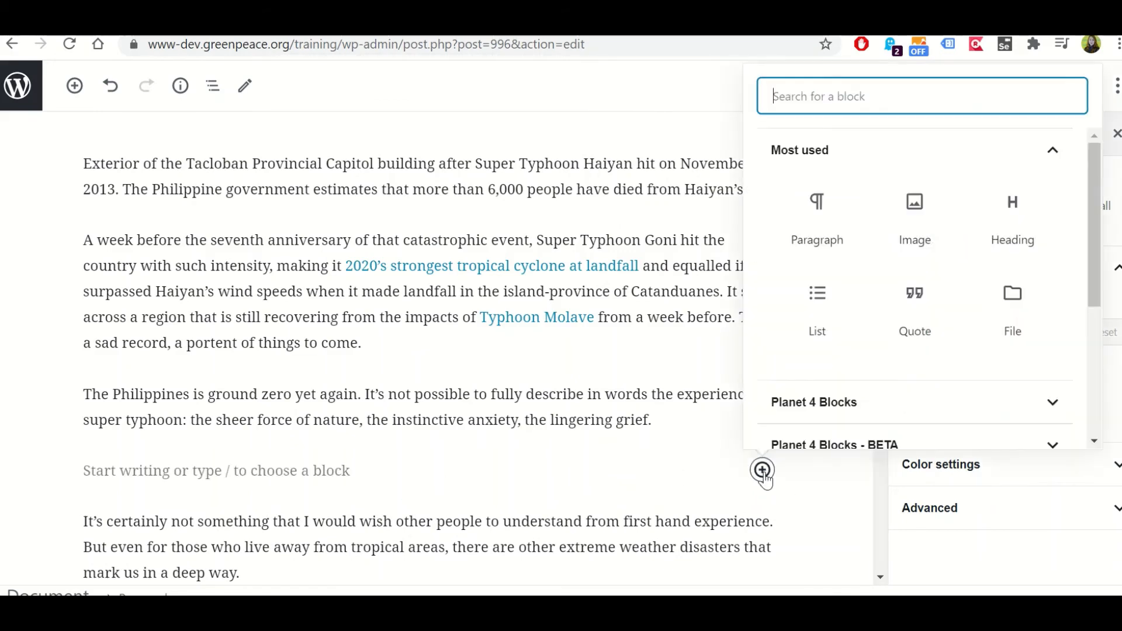
{"action": "left_click", "coordinate": [660, 479]}
{"action": "scroll", "coordinate": [453, 486], "scroll_direction": "down", "scroll_amount": 5}
{"action": "left_click", "coordinate": [302, 351]}
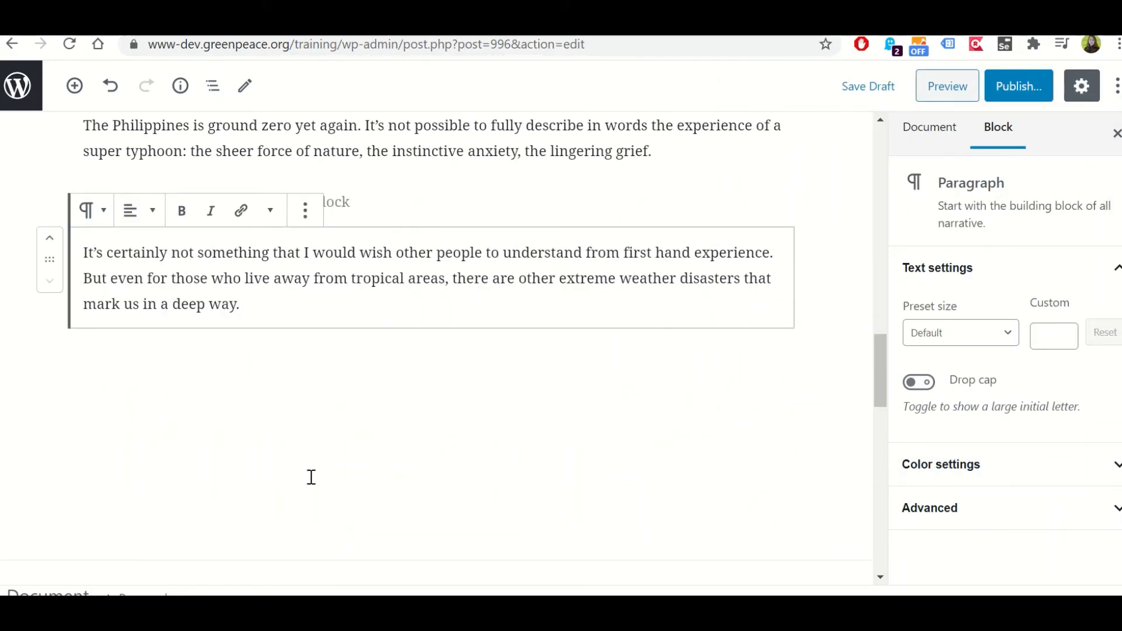
{"action": "left_click", "coordinate": [430, 345]}
- Check the post's word, heading, paragraph and block counts
{"action": "scroll", "coordinate": [283, 439], "scroll_direction": "up", "scroll_amount": 15}
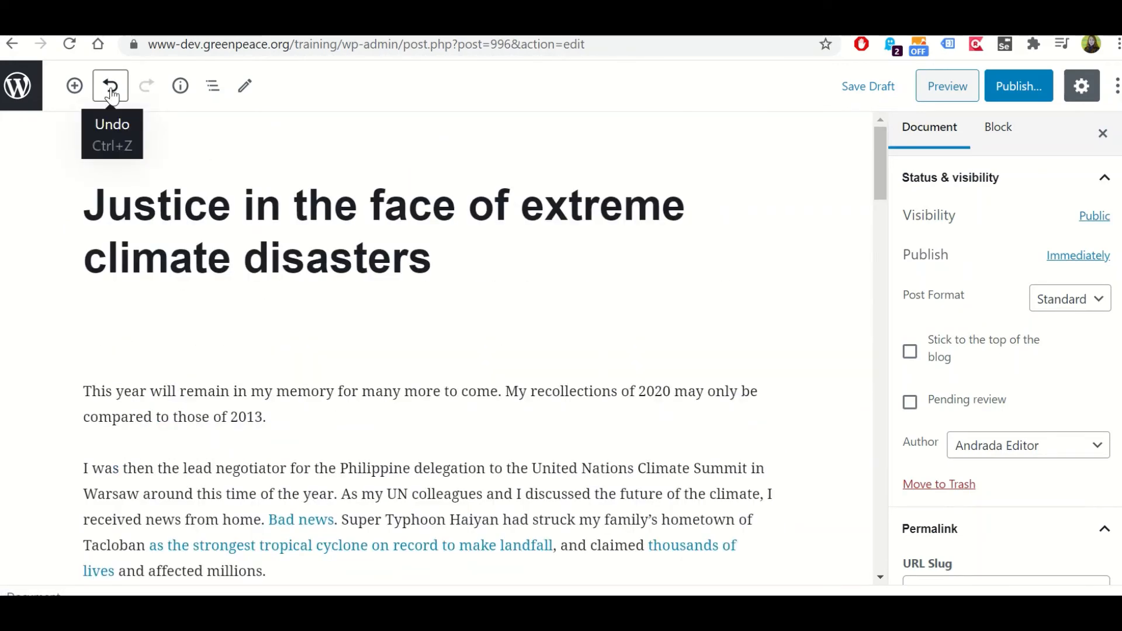
{"action": "left_click", "coordinate": [181, 88]}
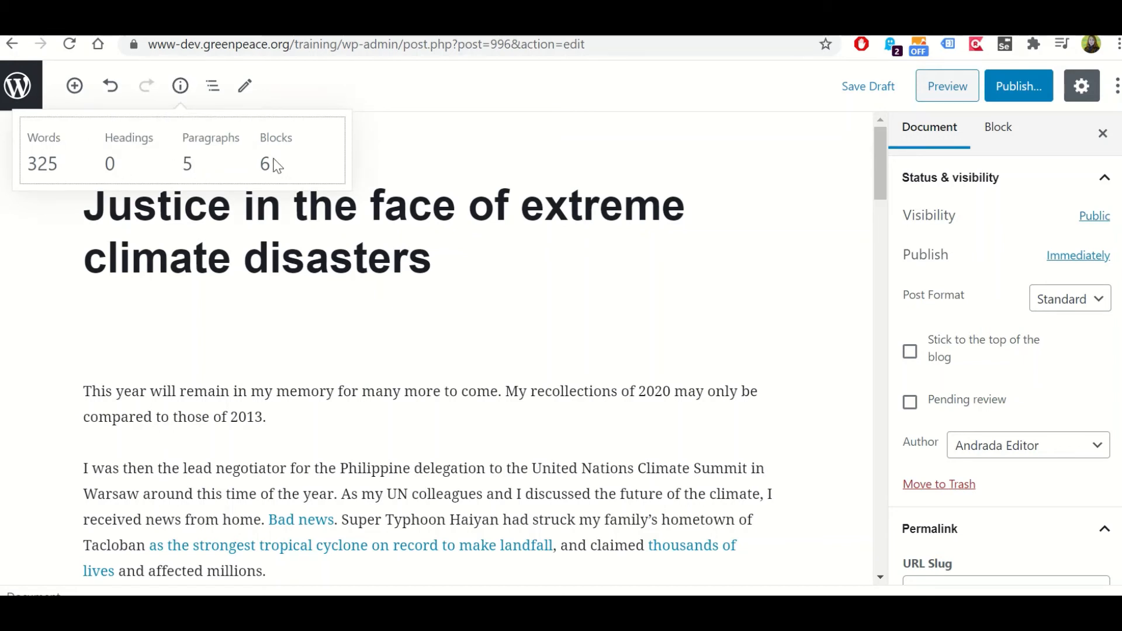
{"action": "left_click", "coordinate": [305, 257]}
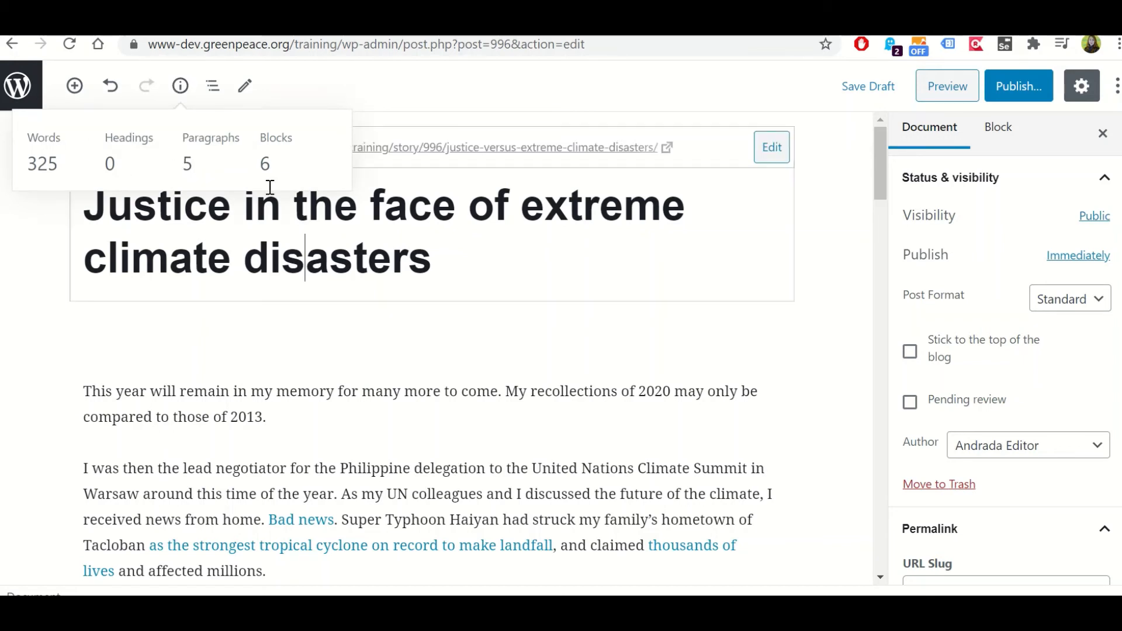
- Jump to the image block through the block navigation, and check the available Edit and Select modes
{"action": "left_click", "coordinate": [213, 86]}
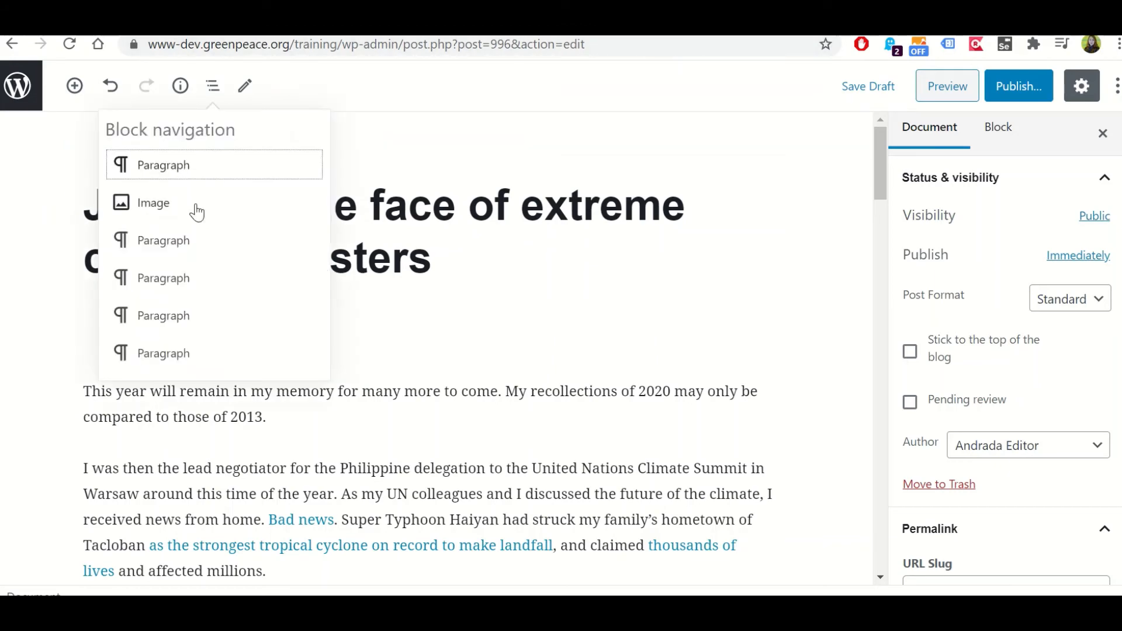
{"action": "left_click", "coordinate": [169, 204]}
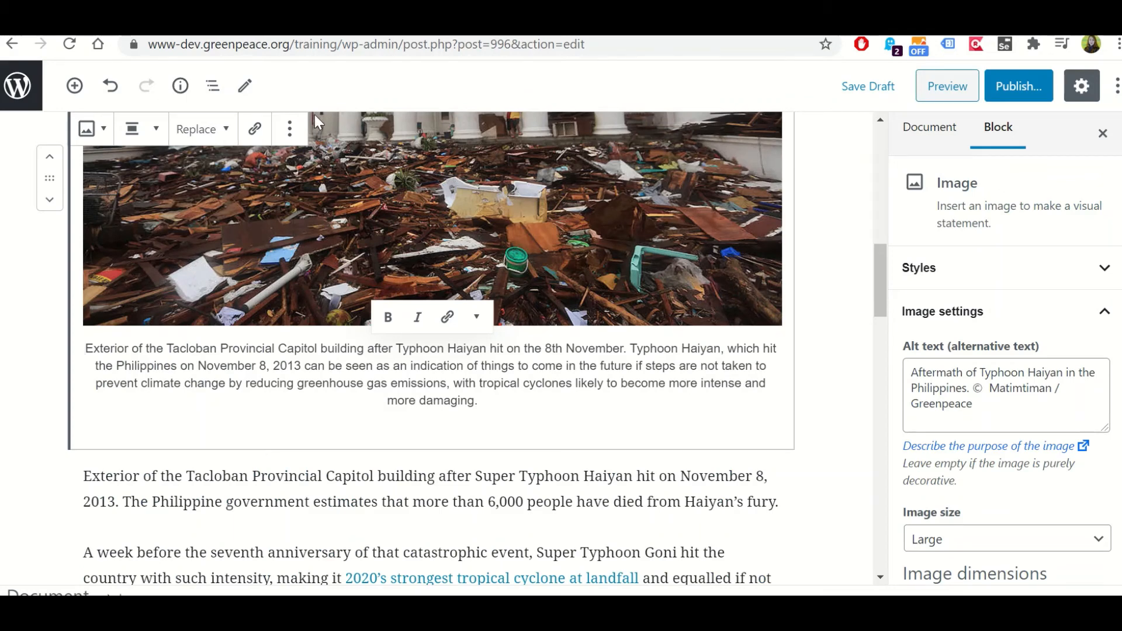
{"action": "left_click", "coordinate": [246, 94]}
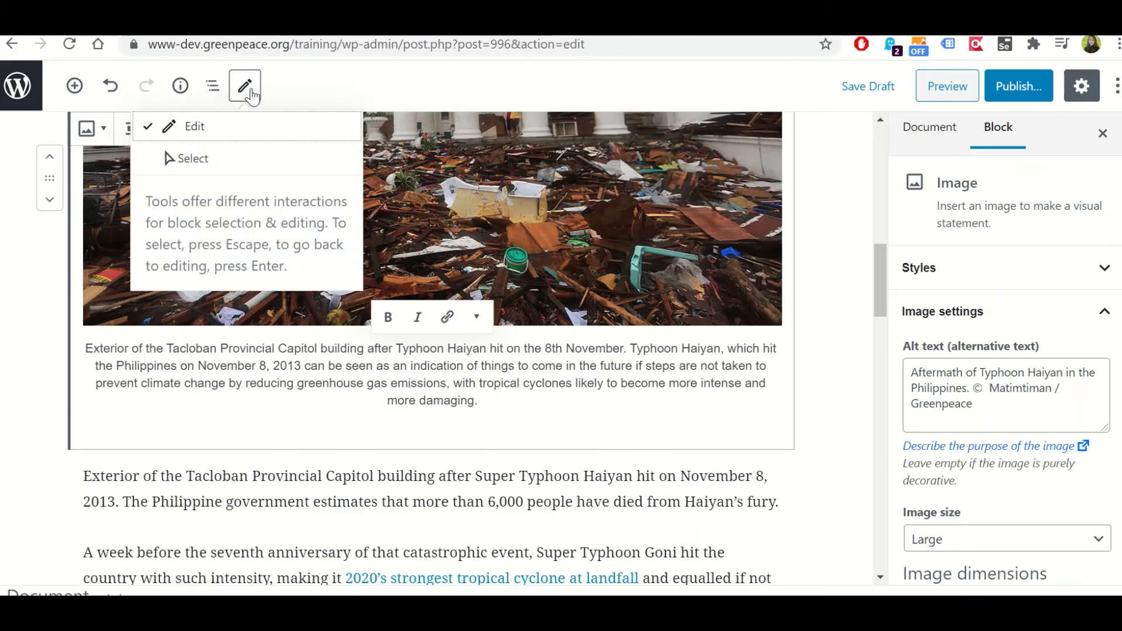
{"action": "left_click", "coordinate": [369, 85]}
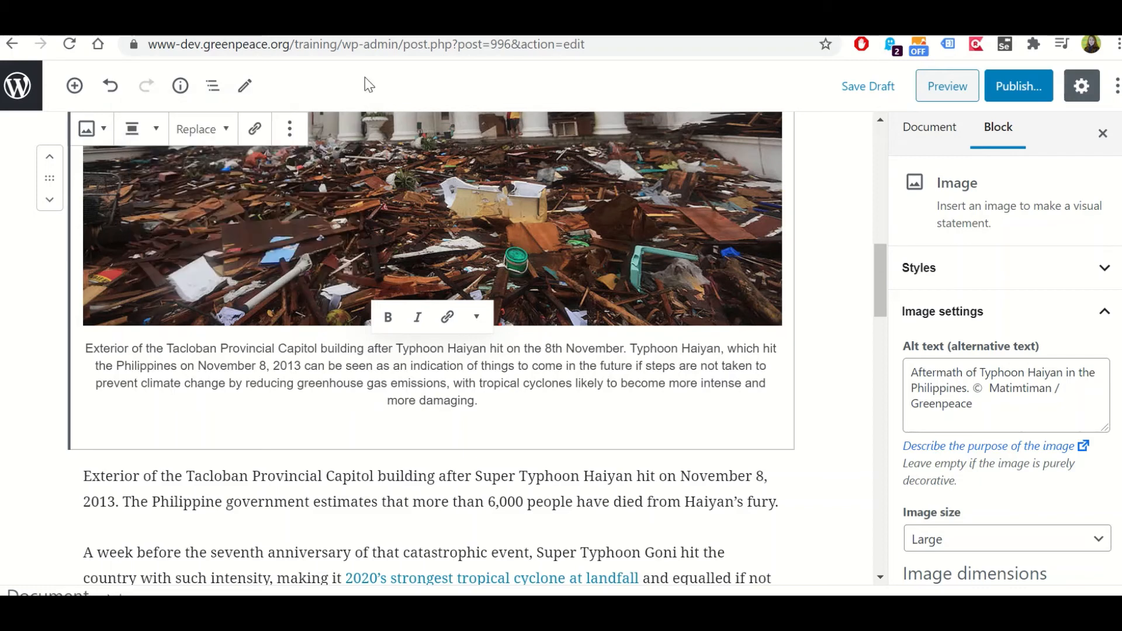
- Preview the post and check its title and author byline
{"action": "left_click", "coordinate": [947, 86]}
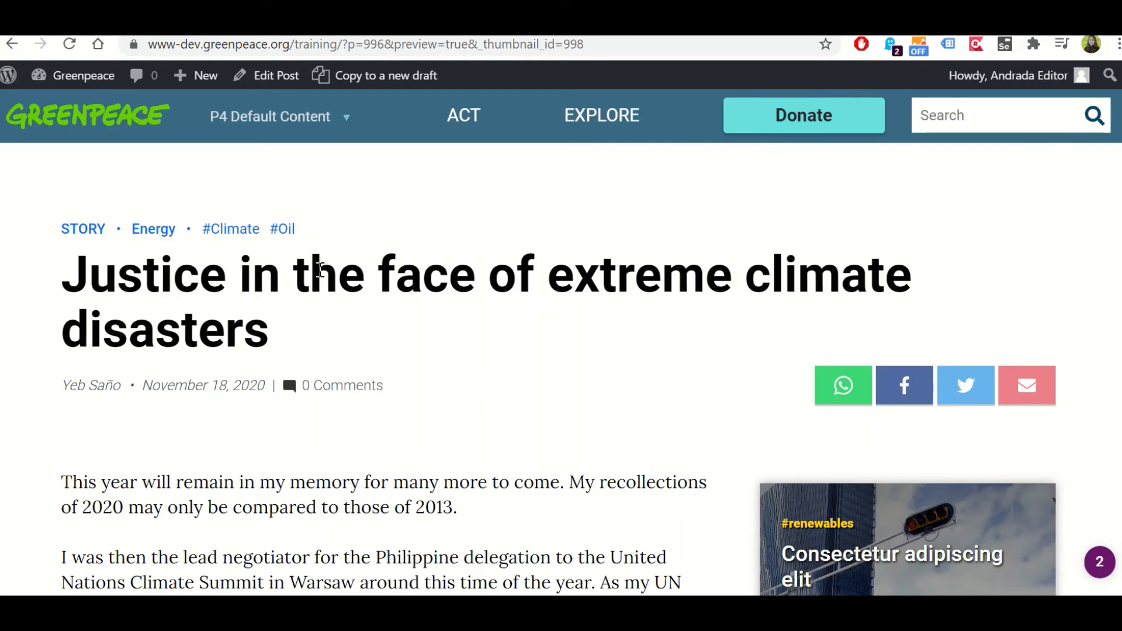
{"action": "scroll", "coordinate": [619, 387], "scroll_direction": "down", "scroll_amount": 5}
{"action": "scroll", "coordinate": [634, 389], "scroll_direction": "up", "scroll_amount": 5}
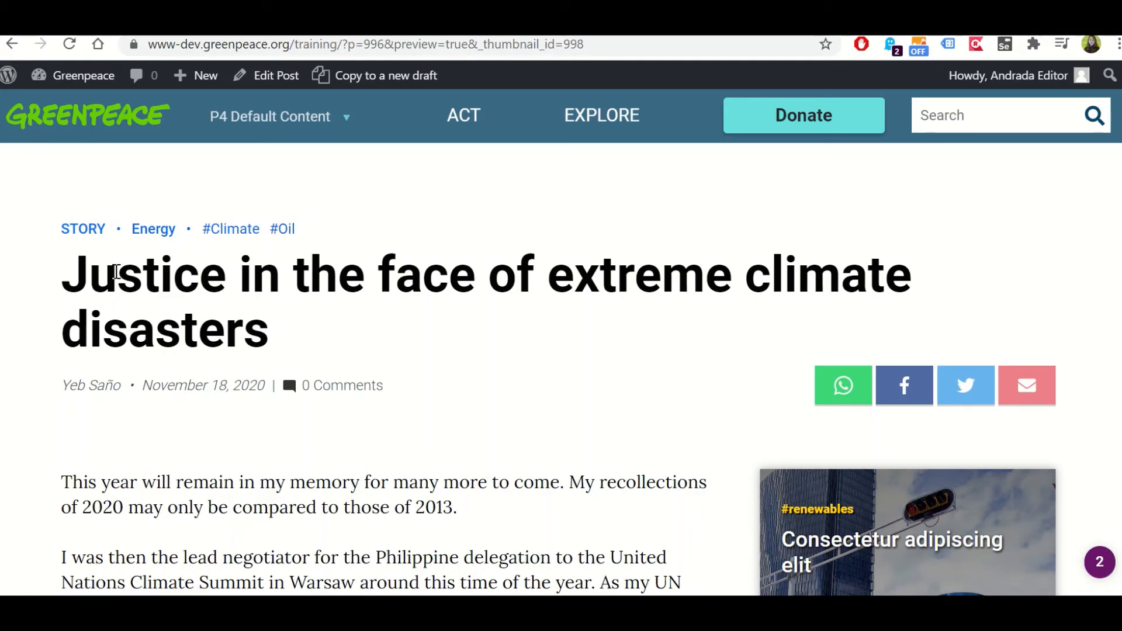
{"action": "left_click_drag", "start_coordinate": [89, 275], "coordinate": [308, 337]}
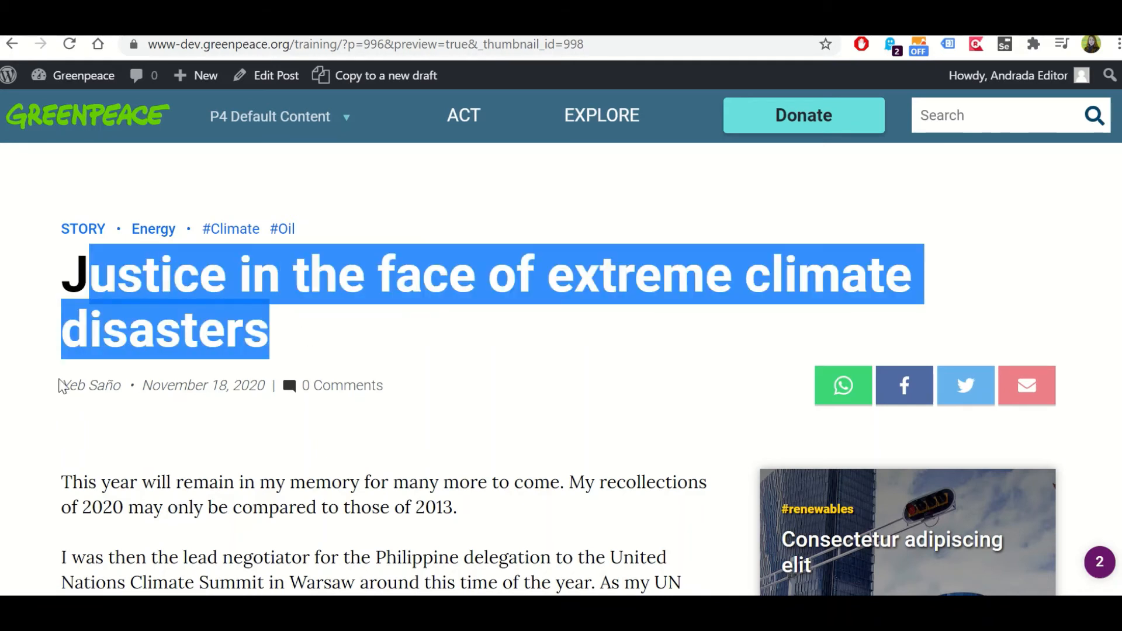
{"action": "left_click_drag", "start_coordinate": [63, 387], "coordinate": [134, 399]}
{"action": "left_click", "coordinate": [173, 384]}
- Return to the post editor, clear the Author Override field, and check the author set in the document settings
{"action": "mouse_move", "coordinate": [692, 65]}
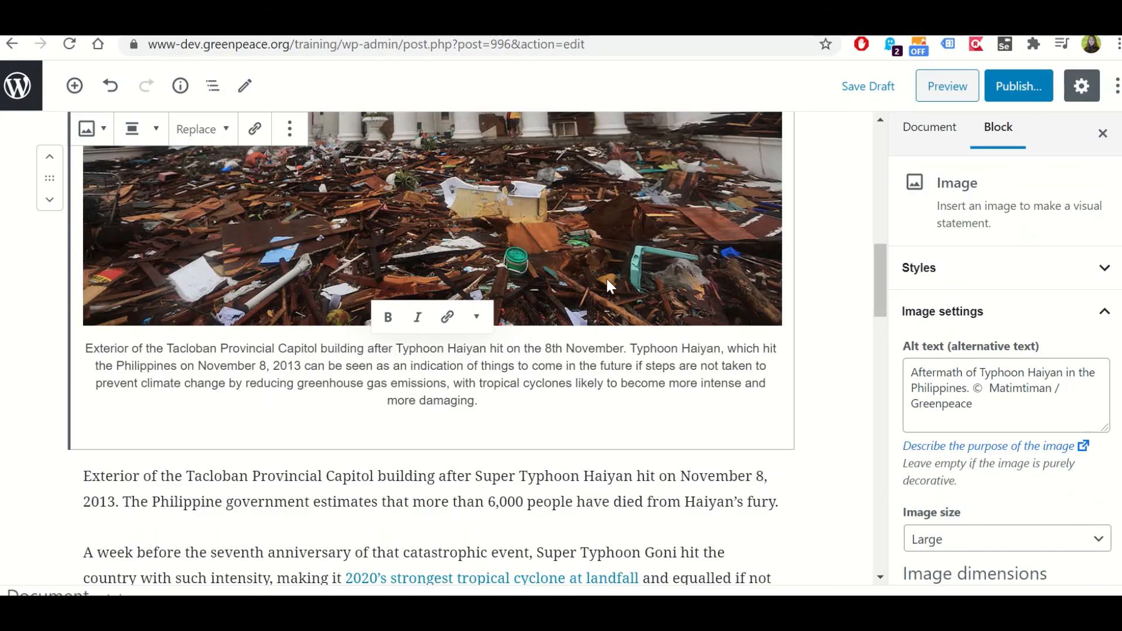
{"action": "scroll", "coordinate": [113, 325], "scroll_direction": "down", "scroll_amount": 15}
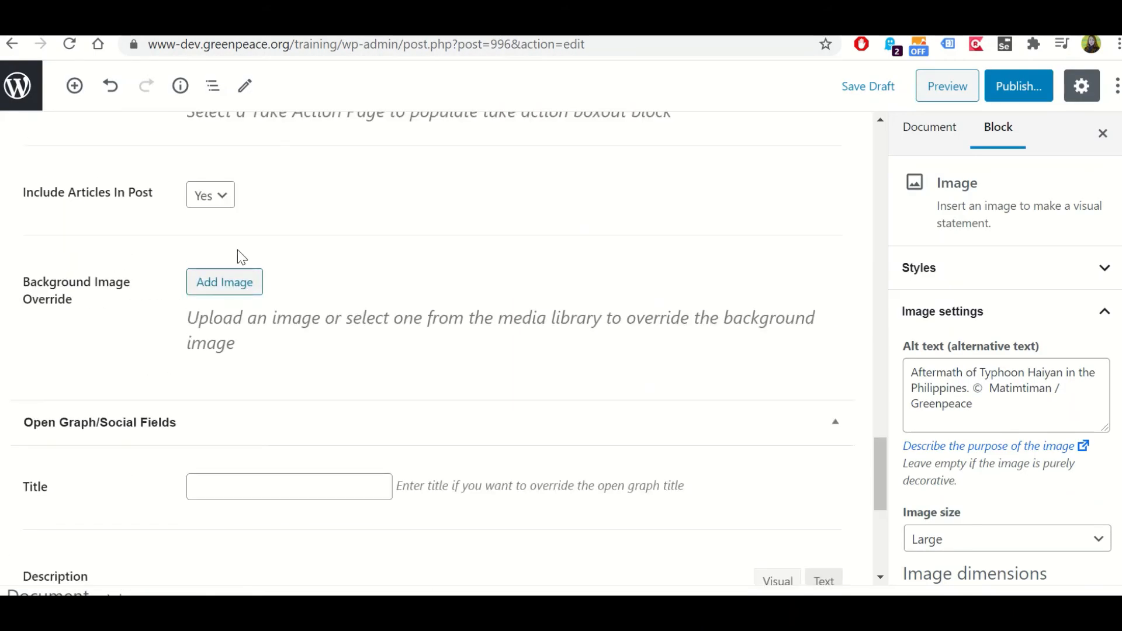
{"action": "scroll", "coordinate": [242, 257], "scroll_direction": "up", "scroll_amount": 3}
{"action": "left_click_drag", "start_coordinate": [275, 159], "coordinate": [178, 169]}
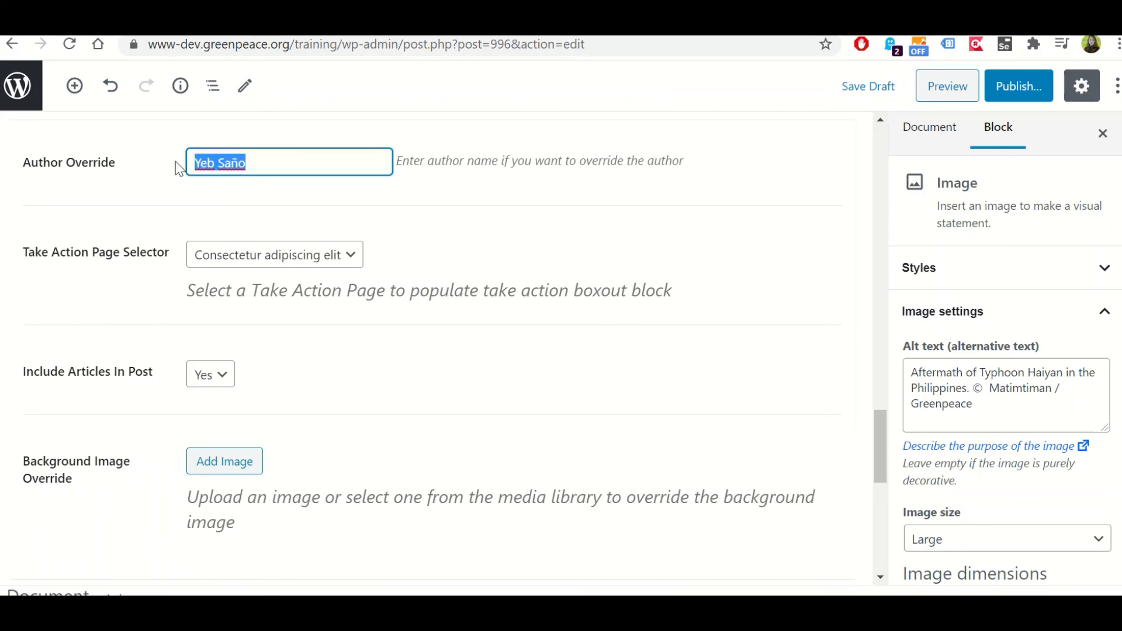
{"action": "key", "text": "BackSpace"}
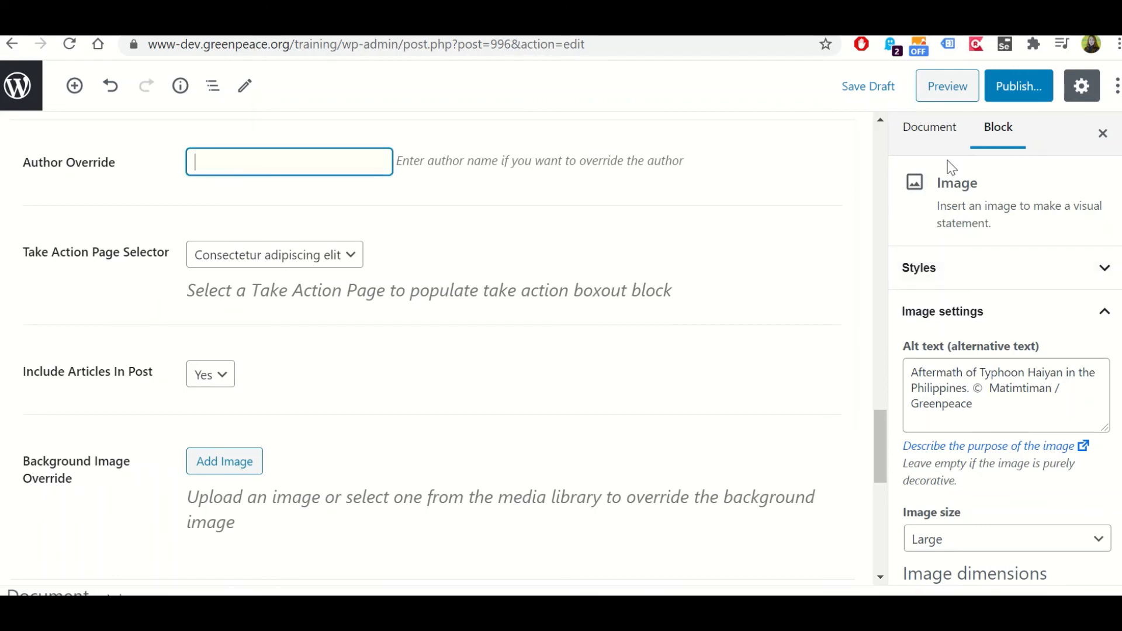
{"action": "left_click", "coordinate": [936, 132]}
{"action": "scroll", "coordinate": [963, 328], "scroll_direction": "down", "scroll_amount": 3}
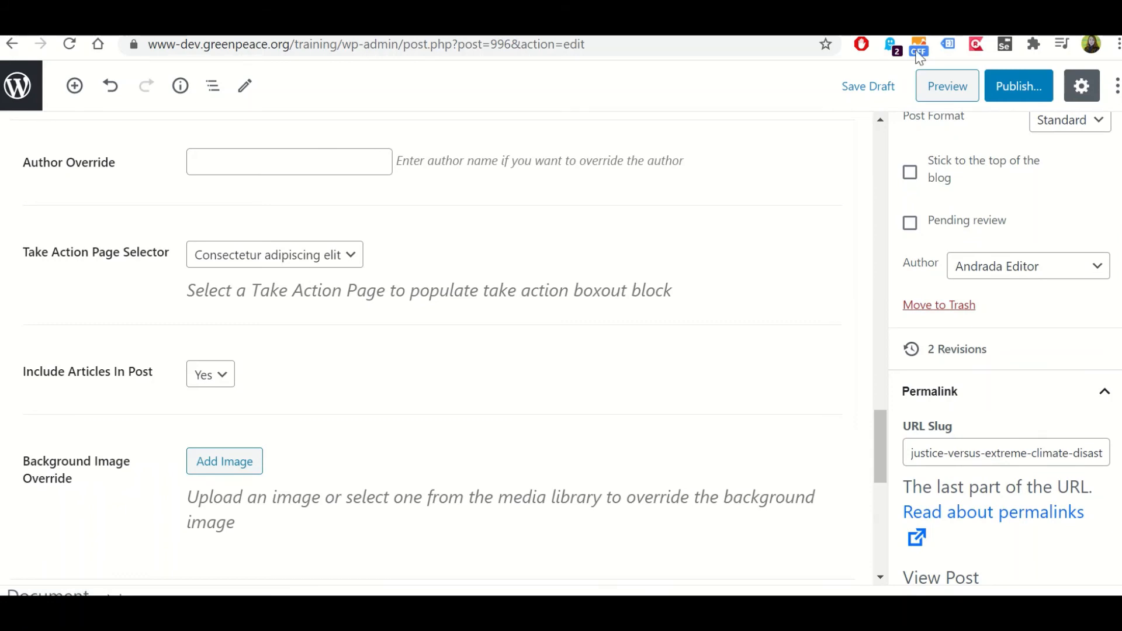
- Preview the post again and open the author's profile page from the byline in a new tab
{"action": "left_click", "coordinate": [947, 86]}
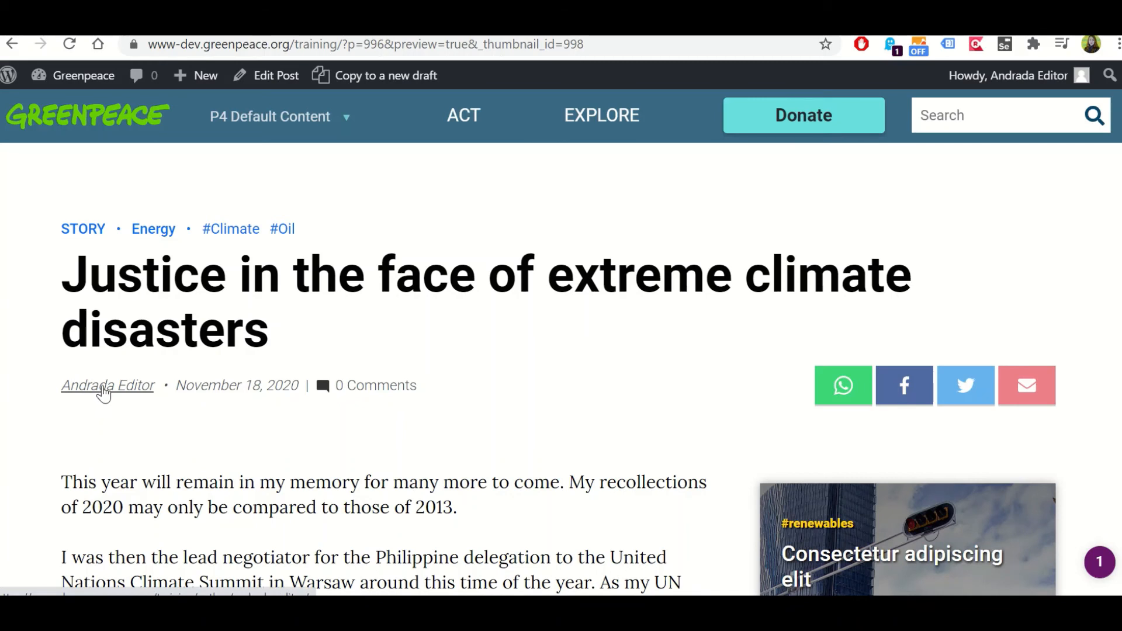
{"action": "right_click", "coordinate": [104, 391]}
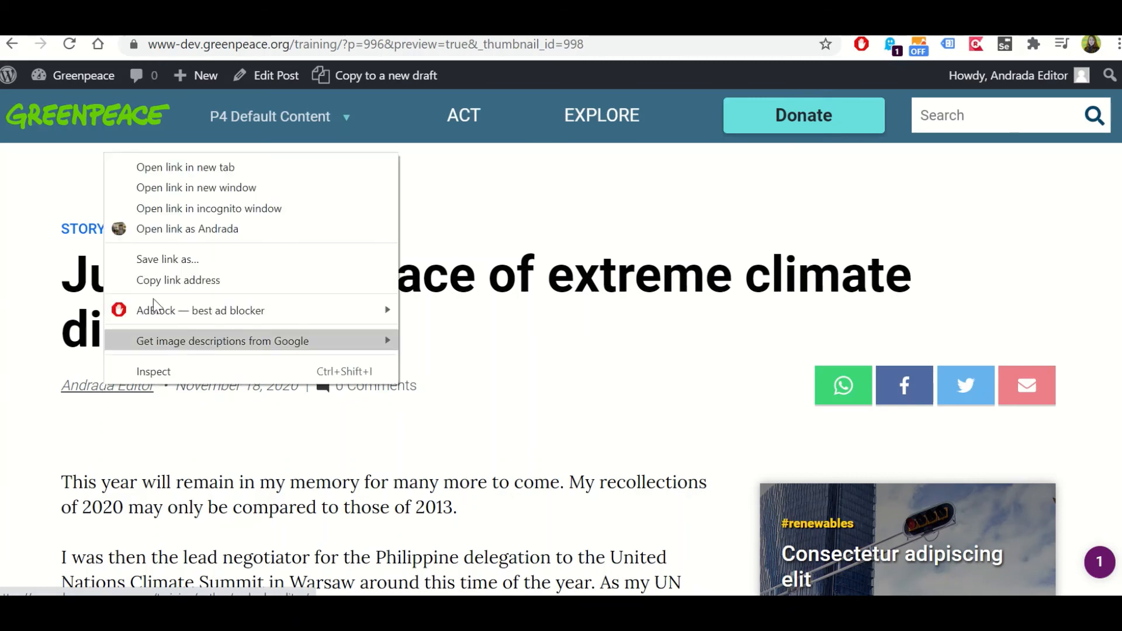
{"action": "left_click", "coordinate": [199, 170]}
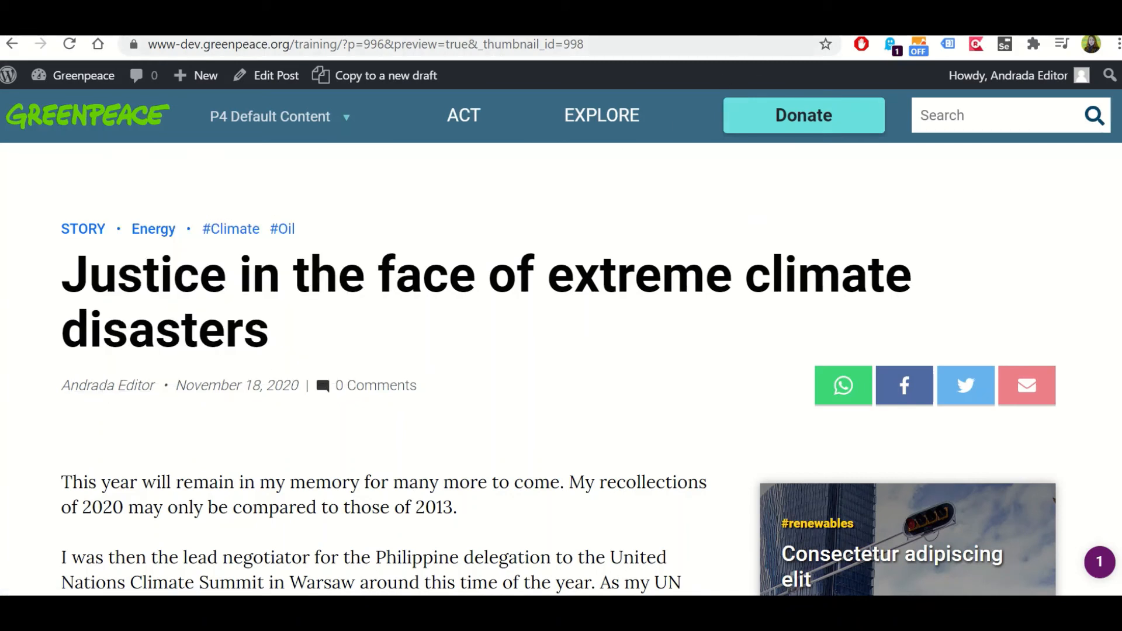
{"action": "key", "text": "ctrl+Tab"}
- Look through the author's profile page, including the picture and posts section, and return to the post preview
{"action": "scroll", "coordinate": [582, 446], "scroll_direction": "down", "scroll_amount": 5}
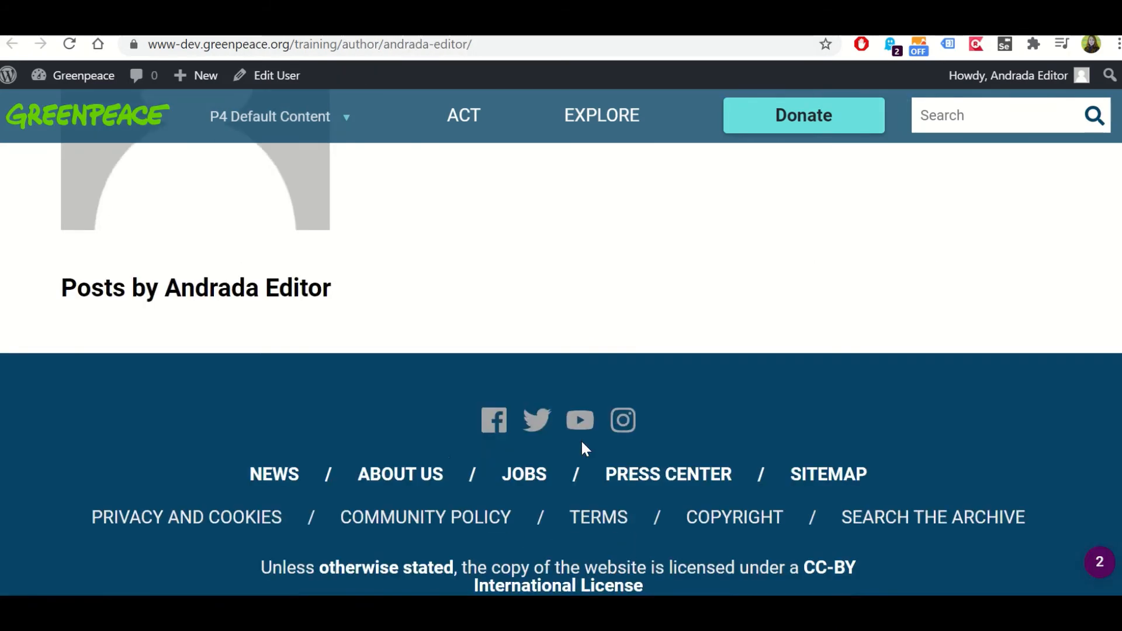
{"action": "scroll", "coordinate": [421, 429], "scroll_direction": "up", "scroll_amount": 3}
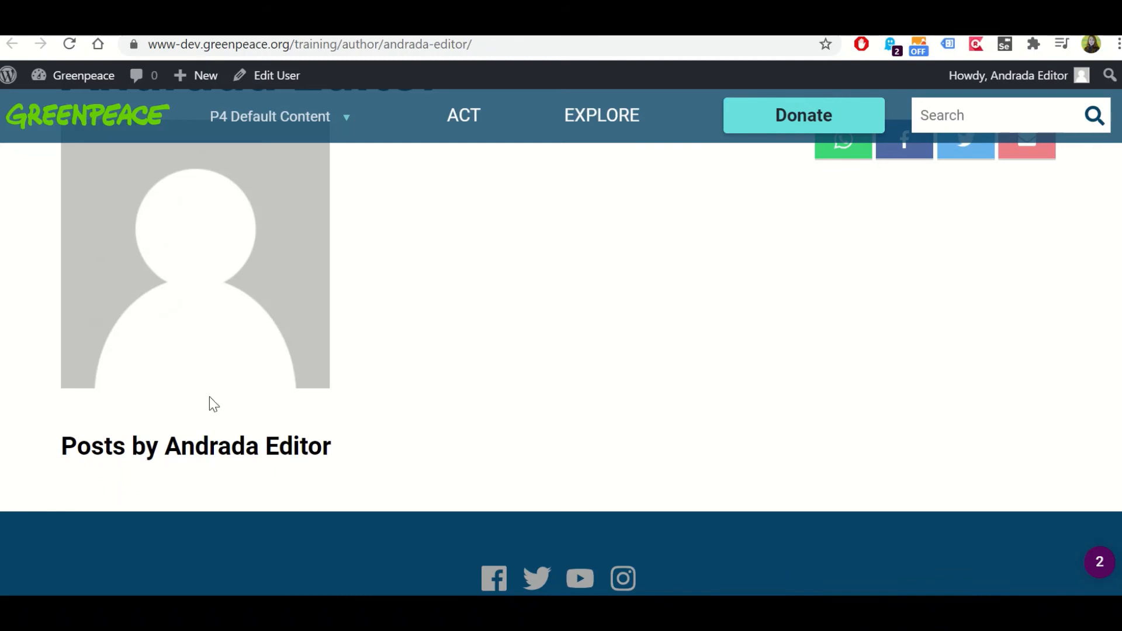
{"action": "scroll", "coordinate": [370, 307], "scroll_direction": "up", "scroll_amount": 2}
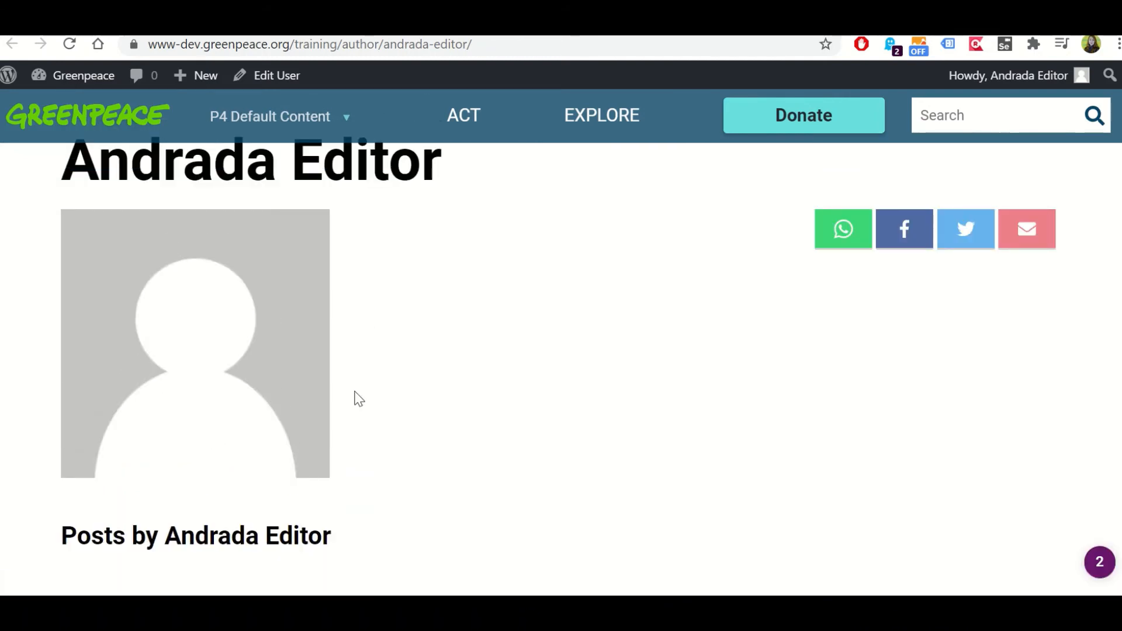
{"action": "scroll", "coordinate": [358, 399], "scroll_direction": "down", "scroll_amount": 2}
{"action": "left_click_drag", "start_coordinate": [97, 451], "coordinate": [340, 456]}
{"action": "left_click", "coordinate": [191, 452]}
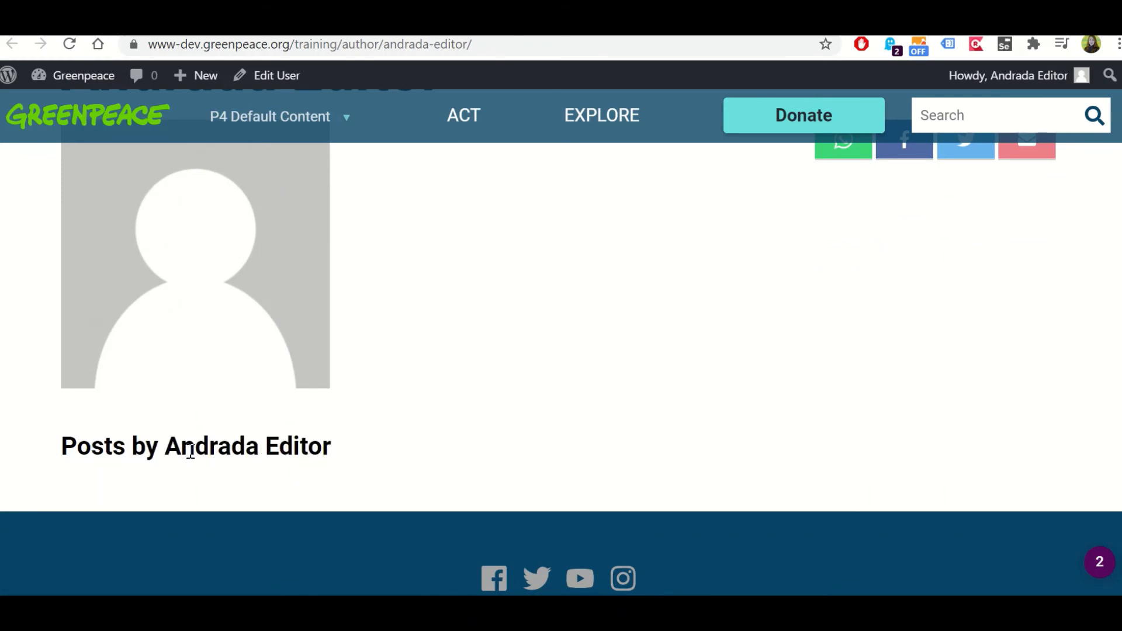
{"action": "left_click", "coordinate": [764, 26]}
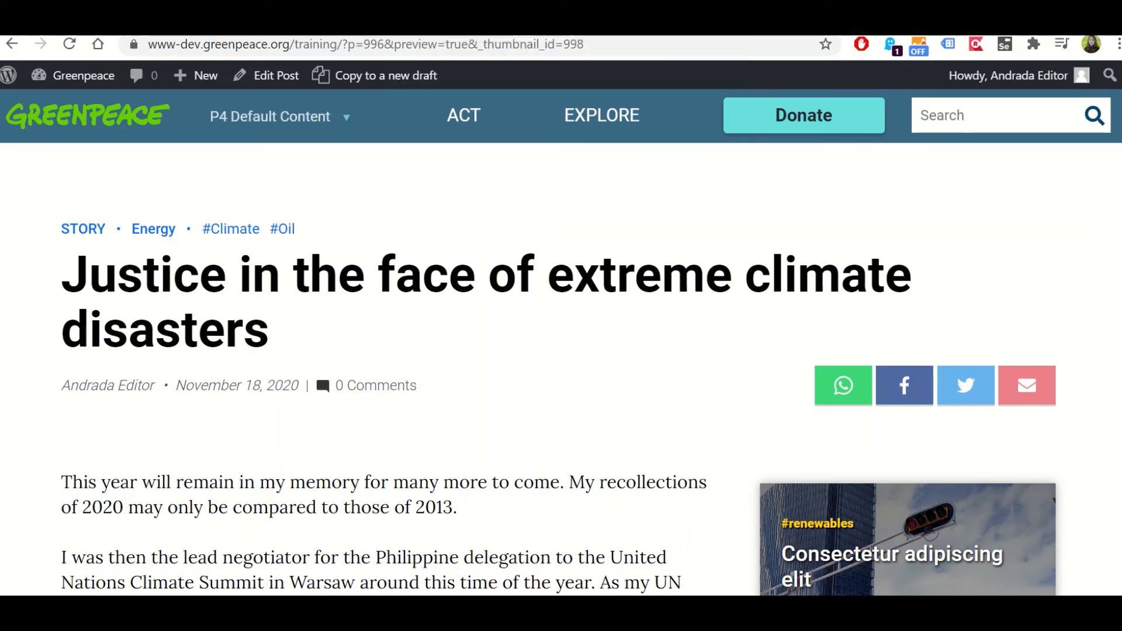
- Compare the editor's Take Action Page Selector setting with the take action box in the post preview
{"action": "left_click", "coordinate": [462, 29]}
{"action": "scroll", "coordinate": [207, 402], "scroll_direction": "down", "scroll_amount": 1}
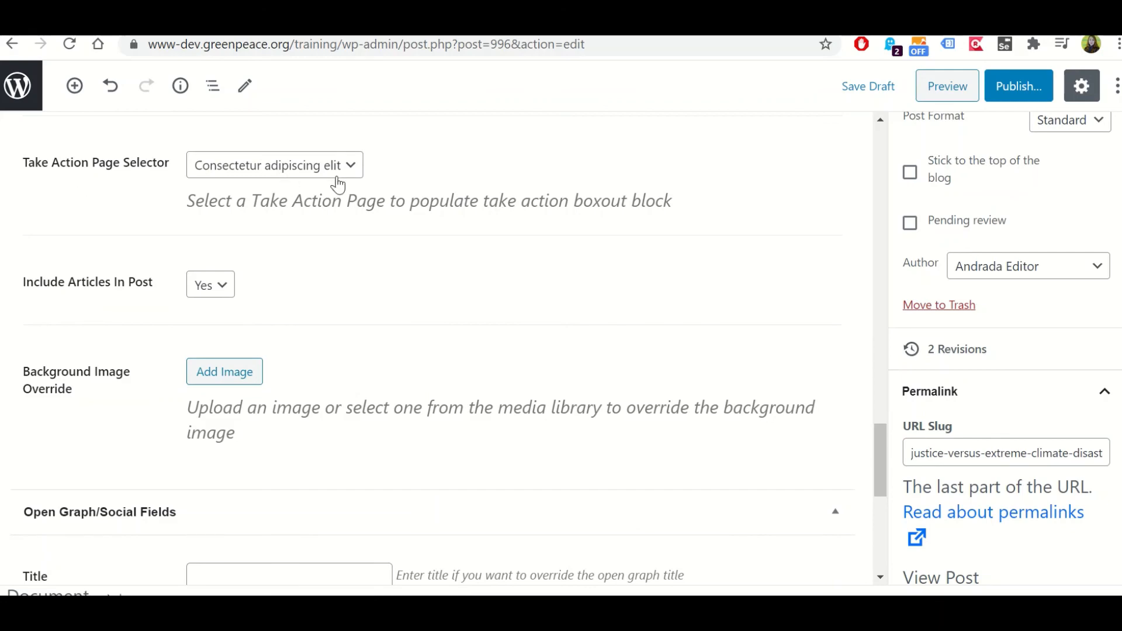
{"action": "left_click", "coordinate": [602, 29]}
{"action": "scroll", "coordinate": [952, 499], "scroll_direction": "down", "scroll_amount": 3}
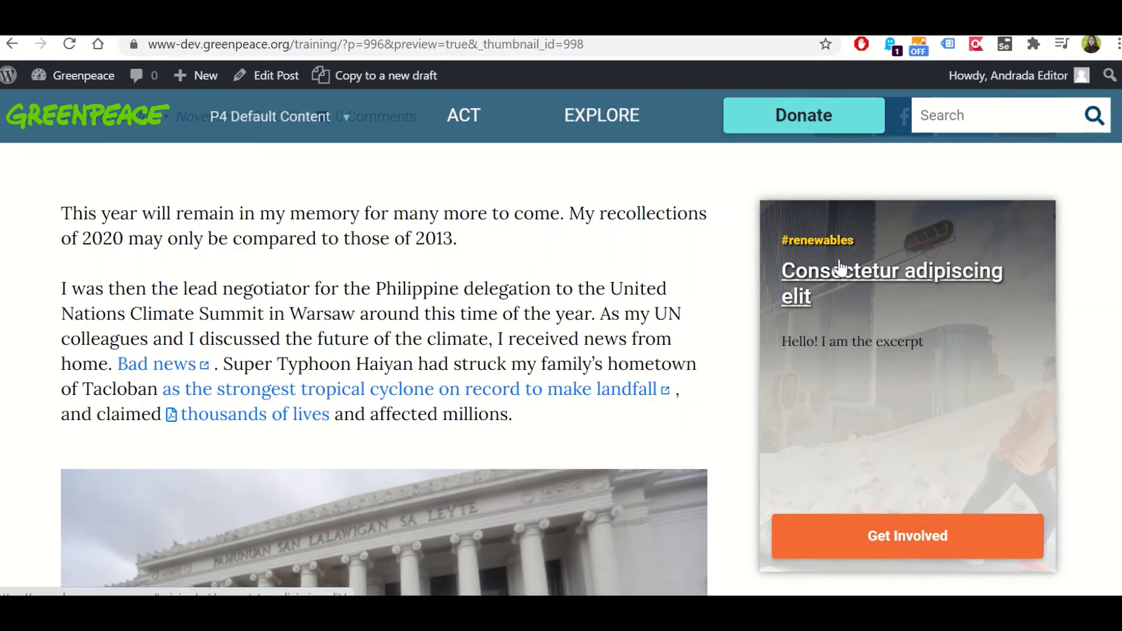
- Open the Consectetur adipiscing elit page from the take action box, look through its content, and return to the post preview
{"action": "left_click", "coordinate": [851, 283]}
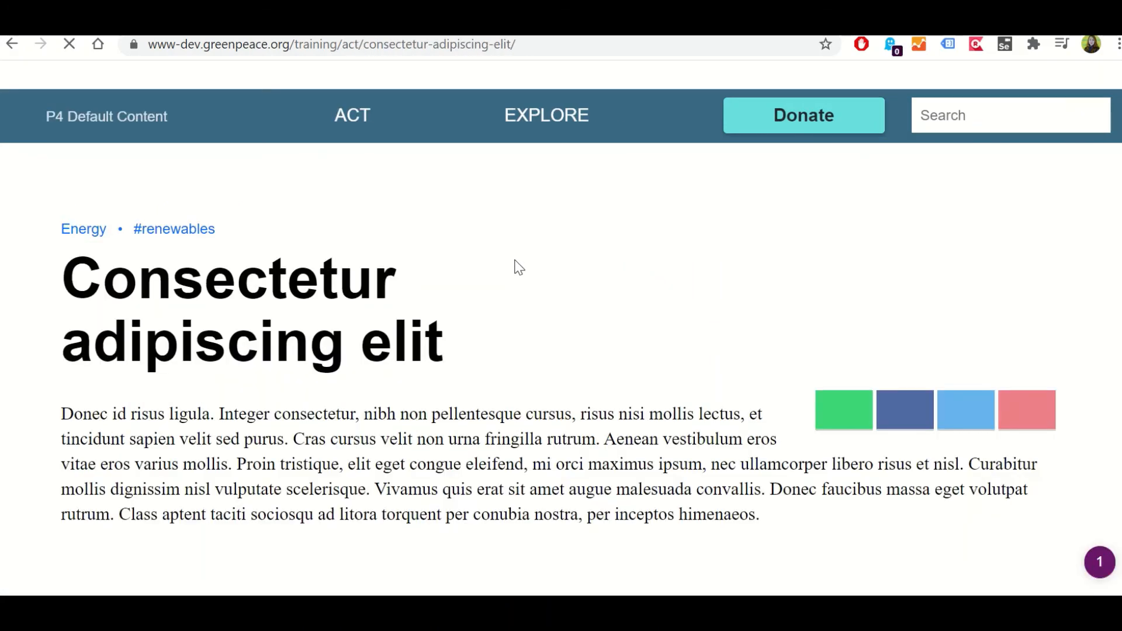
{"action": "scroll", "coordinate": [592, 409], "scroll_direction": "down", "scroll_amount": 5}
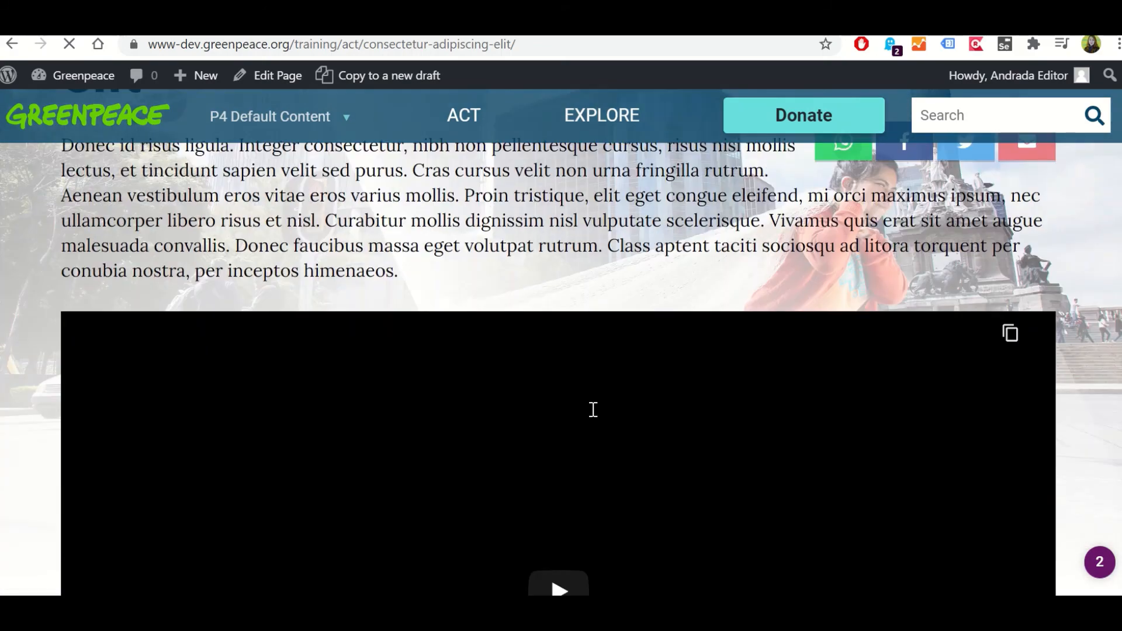
{"action": "scroll", "coordinate": [592, 410], "scroll_direction": "down", "scroll_amount": 1}
{"action": "scroll", "coordinate": [592, 409], "scroll_direction": "down", "scroll_amount": 10}
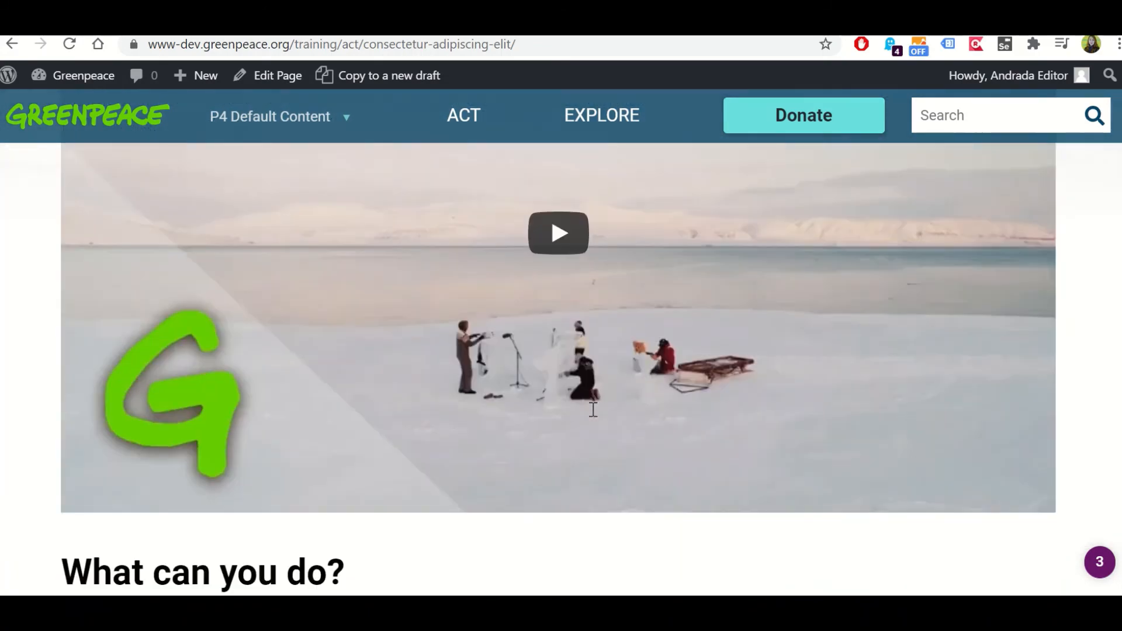
{"action": "scroll", "coordinate": [366, 388], "scroll_direction": "down", "scroll_amount": 6}
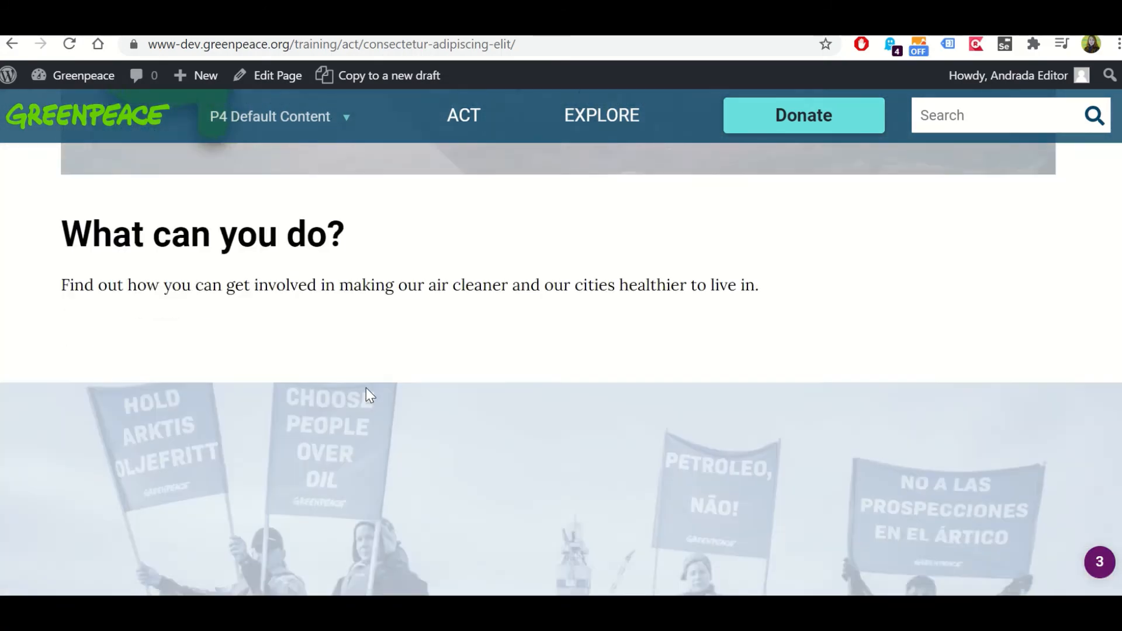
{"action": "scroll", "coordinate": [672, 461], "scroll_direction": "up", "scroll_amount": 18}
{"action": "scroll", "coordinate": [671, 415], "scroll_direction": "up", "scroll_amount": 3}
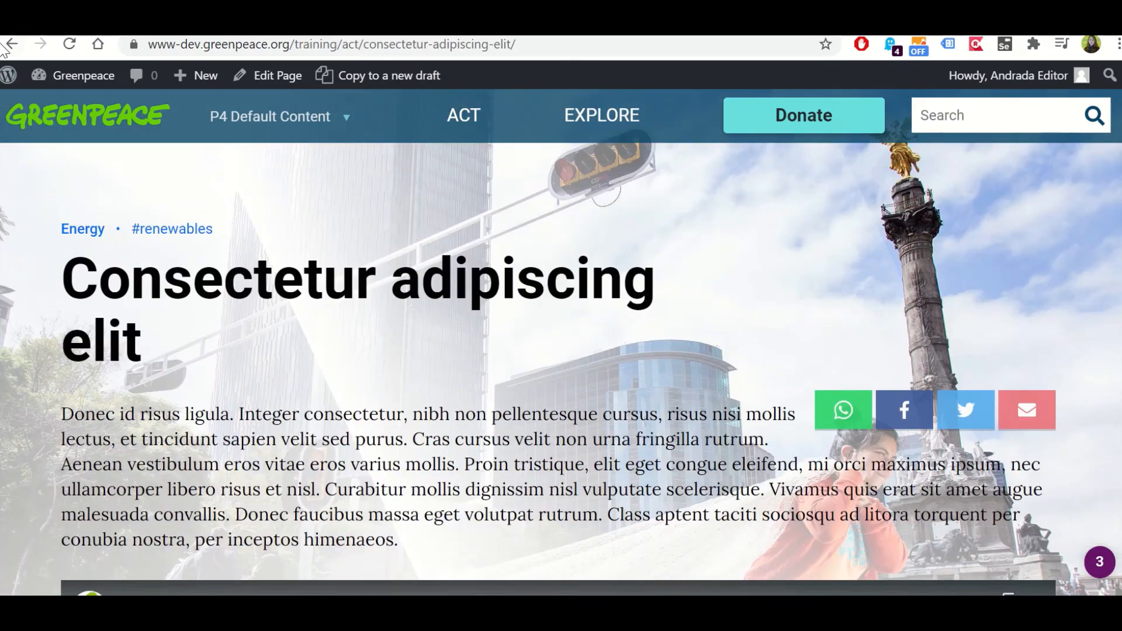
{"action": "left_click", "coordinate": [9, 45]}
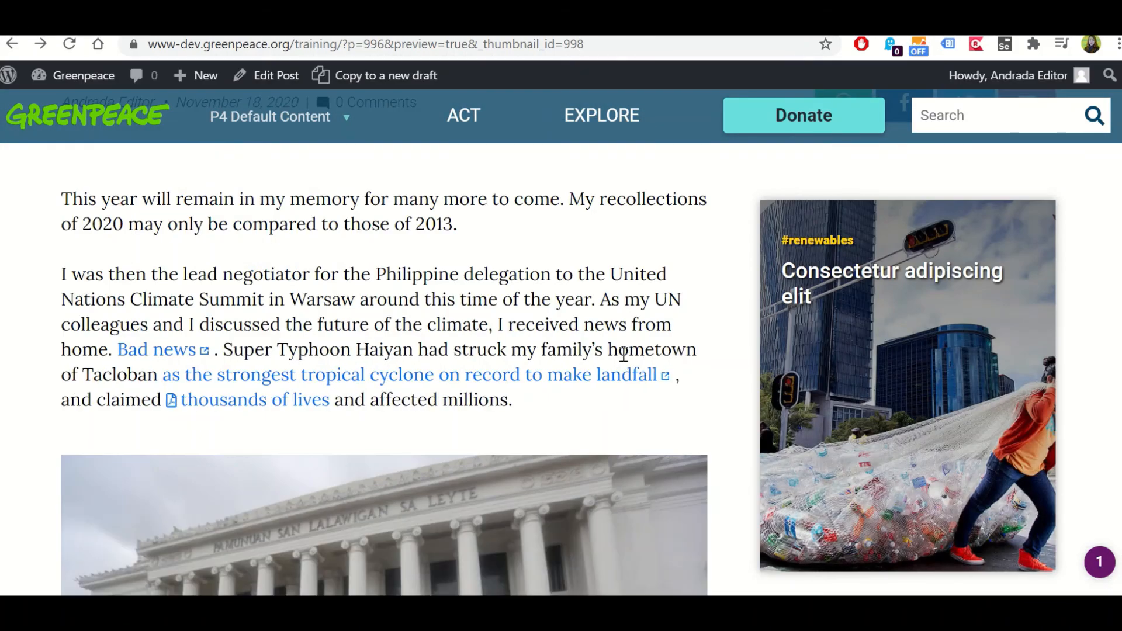
- Examine how the take action box accompanies the article's image and text down to the comments in the preview
{"action": "scroll", "coordinate": [733, 490], "scroll_direction": "down", "scroll_amount": 5}
{"action": "mouse_move", "coordinate": [814, 359]}
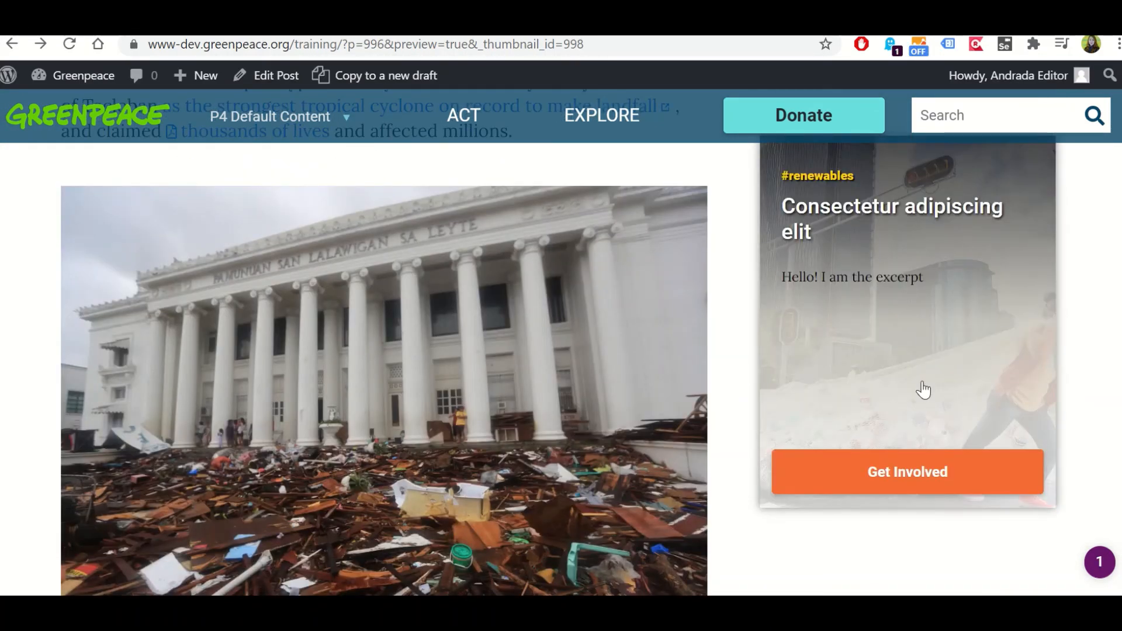
{"action": "scroll", "coordinate": [859, 356], "scroll_direction": "down", "scroll_amount": 6}
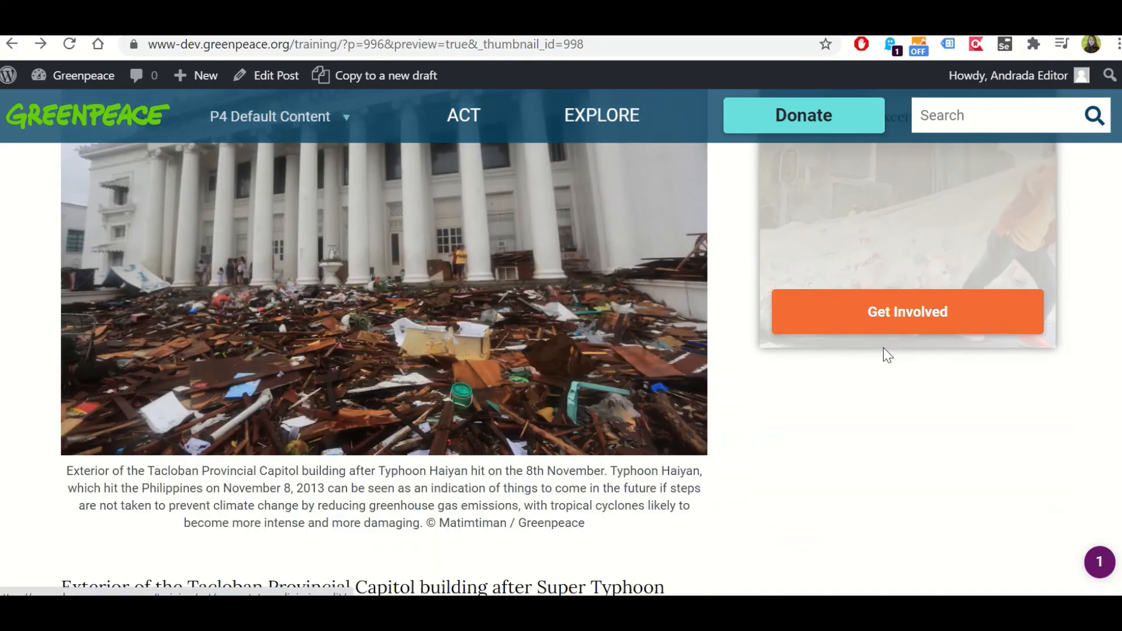
{"action": "scroll", "coordinate": [707, 413], "scroll_direction": "down", "scroll_amount": 11}
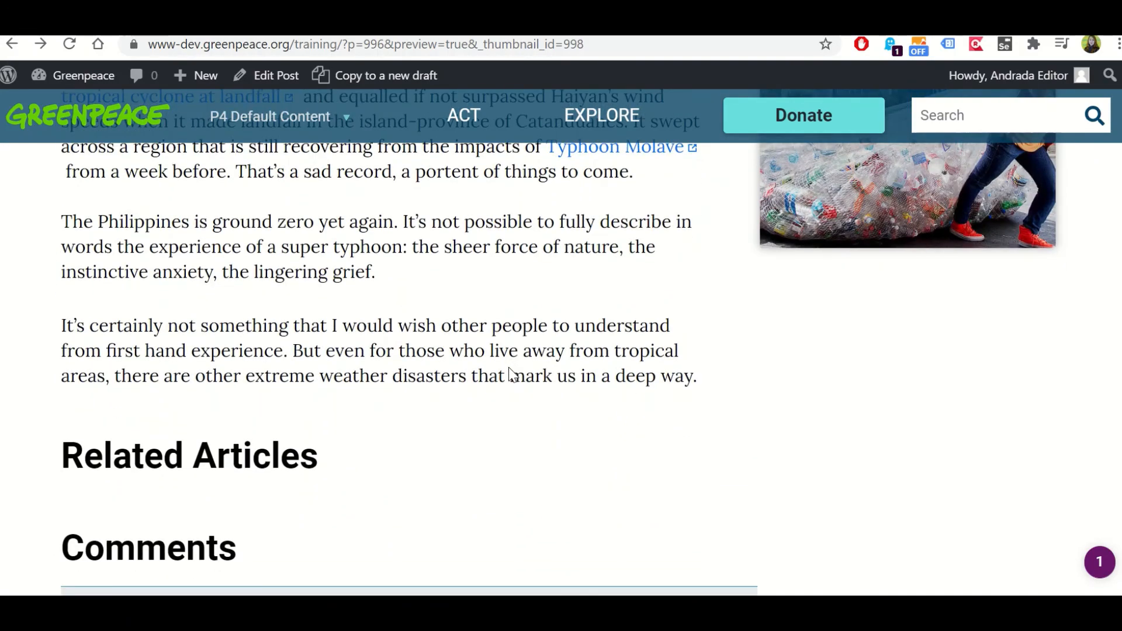
{"action": "scroll", "coordinate": [508, 369], "scroll_direction": "up", "scroll_amount": 6}
{"action": "scroll", "coordinate": [510, 374], "scroll_direction": "down", "scroll_amount": 9}
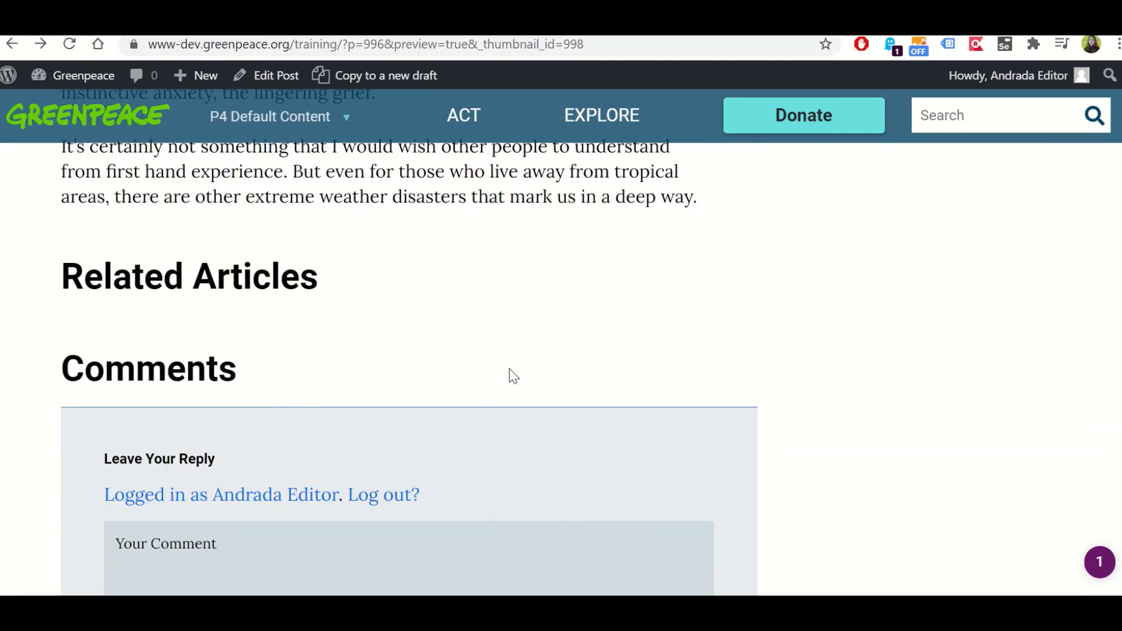
{"action": "scroll", "coordinate": [510, 375], "scroll_direction": "up", "scroll_amount": 6}
{"action": "scroll", "coordinate": [547, 428], "scroll_direction": "down", "scroll_amount": 5}
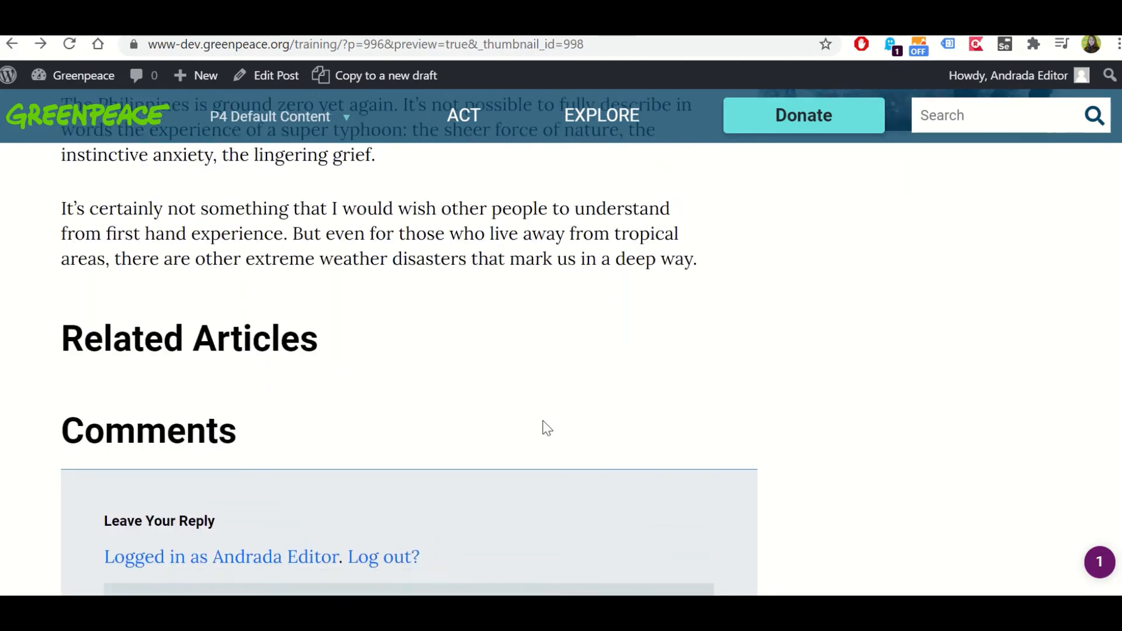
{"action": "scroll", "coordinate": [305, 263], "scroll_direction": "up", "scroll_amount": 7}
{"action": "scroll", "coordinate": [305, 263], "scroll_direction": "up", "scroll_amount": 15}
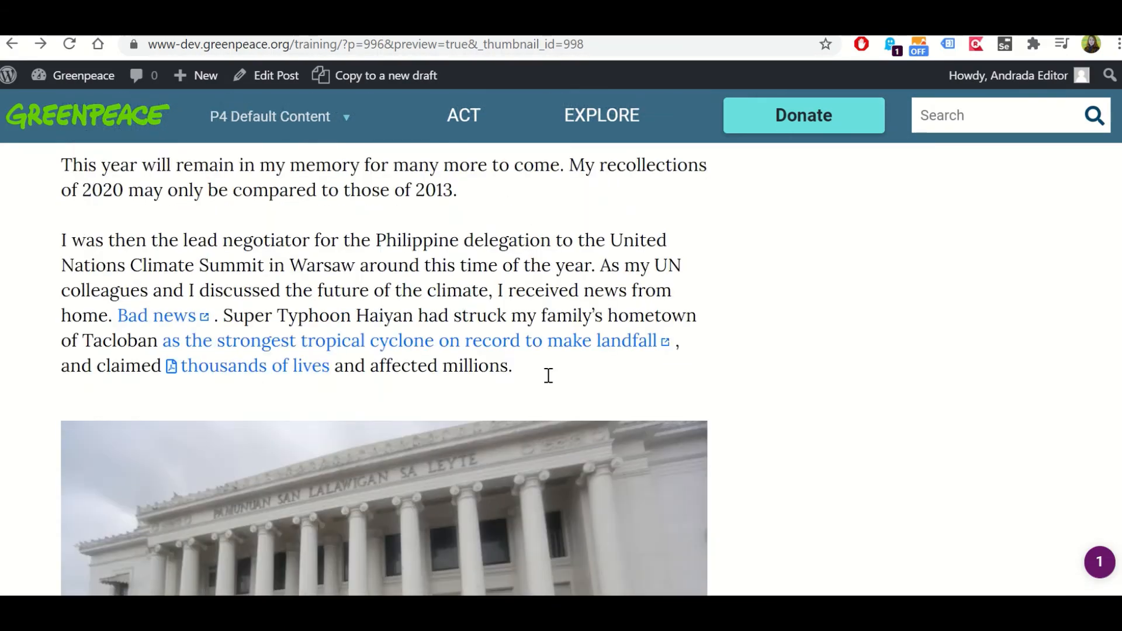
- Check the Related Articles section below the article text, and return to the post's title in the preview
{"action": "scroll", "coordinate": [254, 343], "scroll_direction": "down", "scroll_amount": 10}
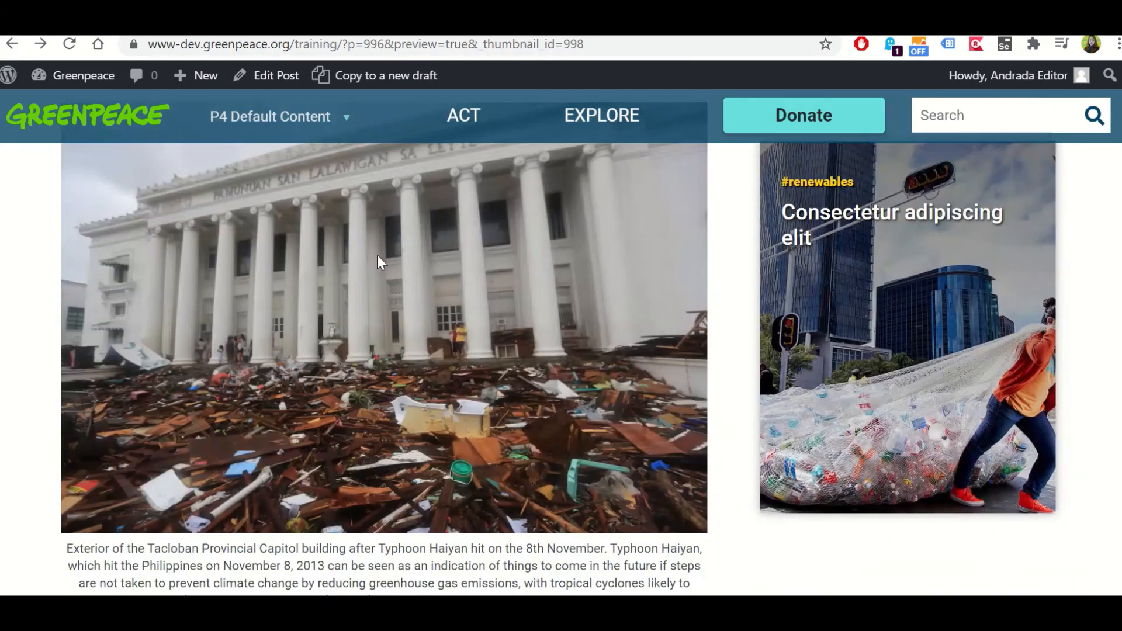
{"action": "scroll", "coordinate": [564, 319], "scroll_direction": "down", "scroll_amount": 8}
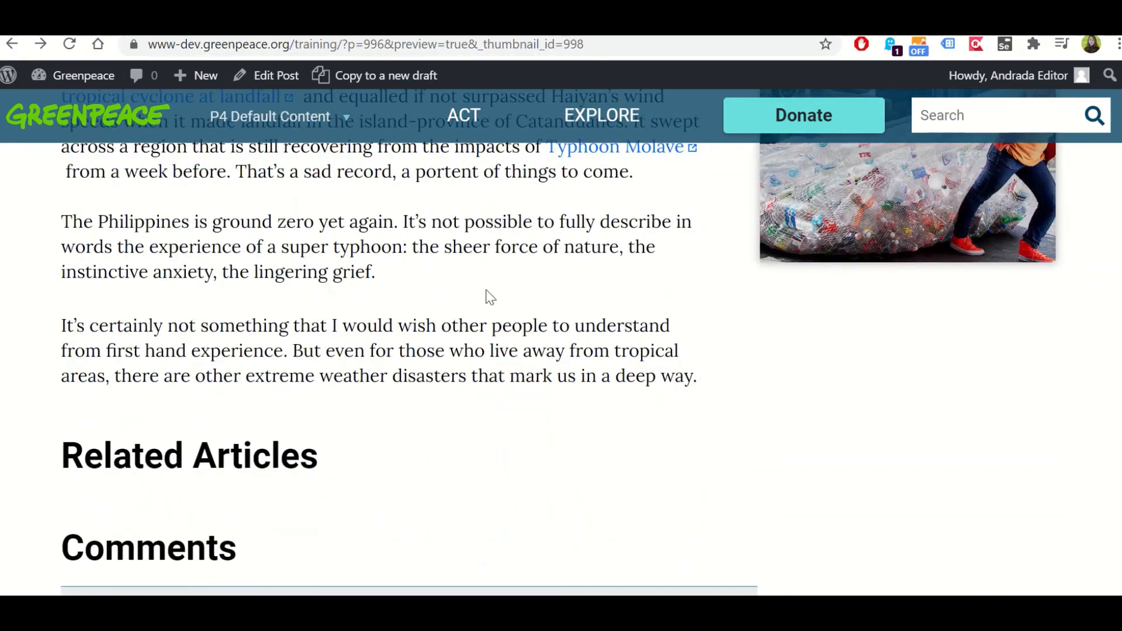
{"action": "scroll", "coordinate": [488, 296], "scroll_direction": "up", "scroll_amount": 3}
{"action": "scroll", "coordinate": [232, 351], "scroll_direction": "down", "scroll_amount": 4}
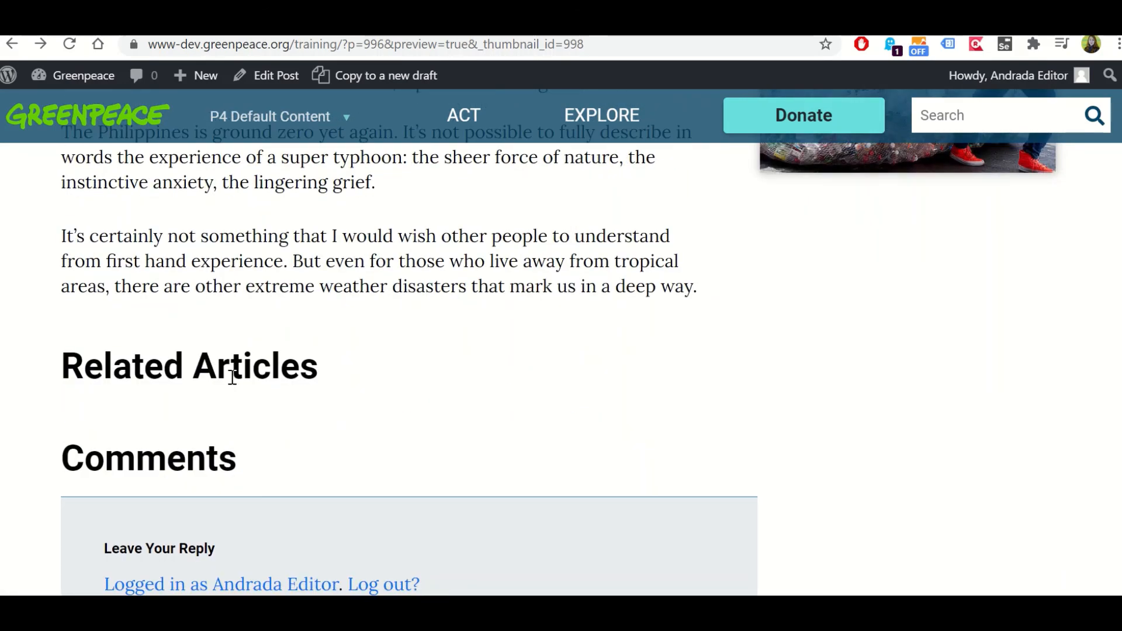
{"action": "left_click_drag", "start_coordinate": [96, 361], "coordinate": [376, 368]}
{"action": "left_click", "coordinate": [149, 402]}
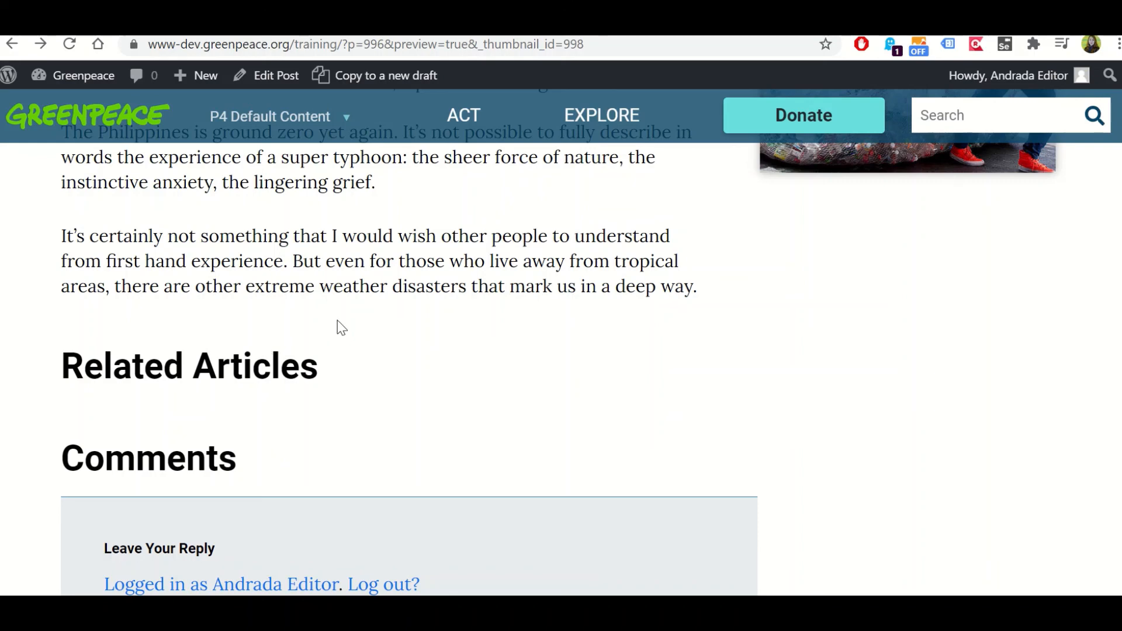
{"action": "scroll", "coordinate": [341, 328], "scroll_direction": "up", "scroll_amount": 20}
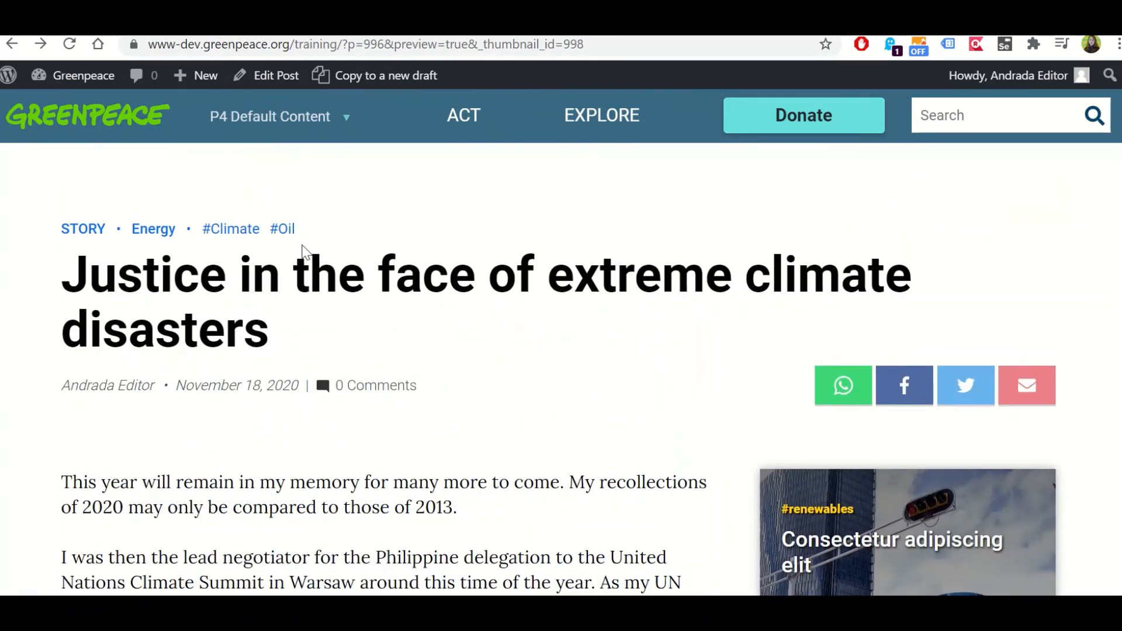
- Check the #Climate and #Oil tags above the post title, and look through the article in the preview
{"action": "left_click_drag", "start_coordinate": [295, 230], "coordinate": [200, 234]}
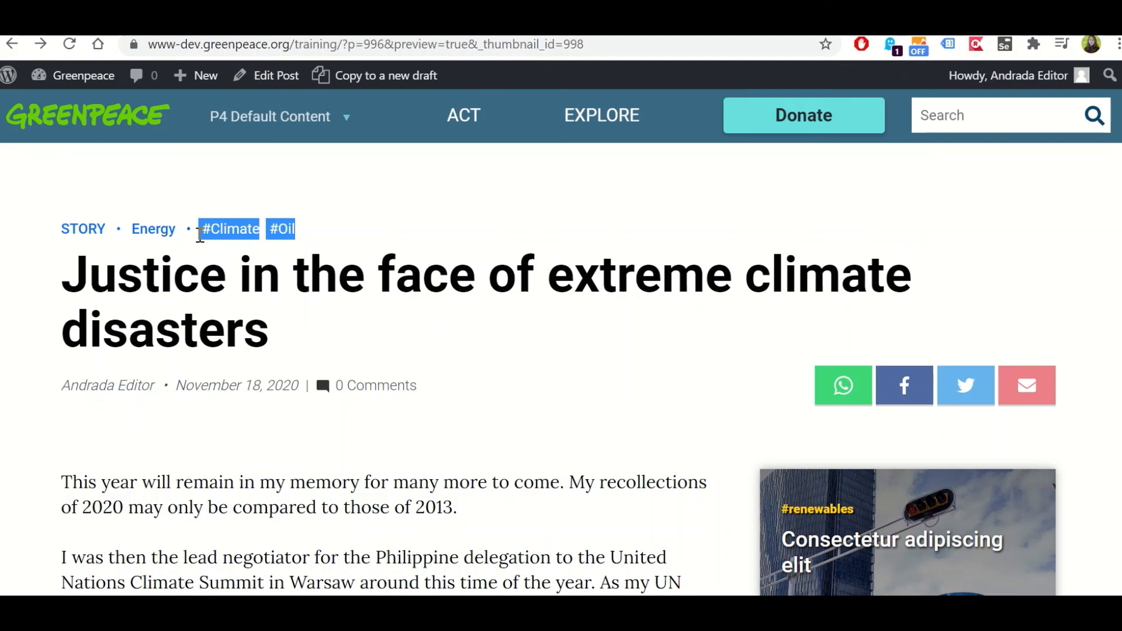
{"action": "left_click", "coordinate": [318, 245]}
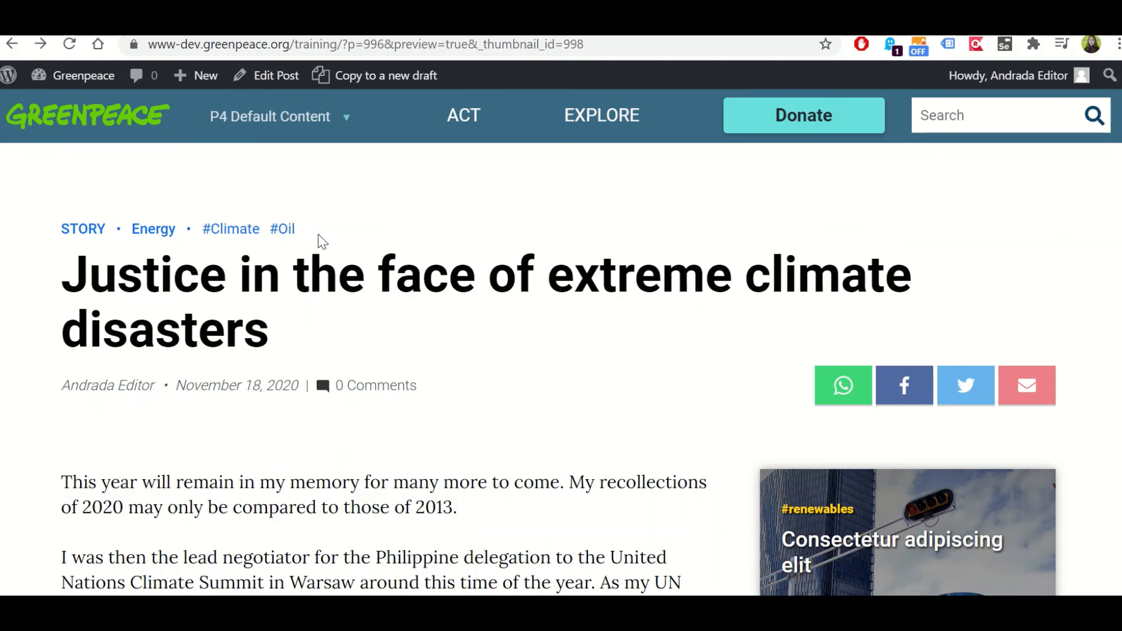
{"action": "left_click_drag", "start_coordinate": [322, 241], "coordinate": [214, 239]}
{"action": "left_click", "coordinate": [308, 249]}
{"action": "scroll", "coordinate": [702, 258], "scroll_direction": "down", "scroll_amount": 5}
{"action": "scroll", "coordinate": [700, 301], "scroll_direction": "down", "scroll_amount": 10}
{"action": "scroll", "coordinate": [699, 301], "scroll_direction": "up", "scroll_amount": 14}
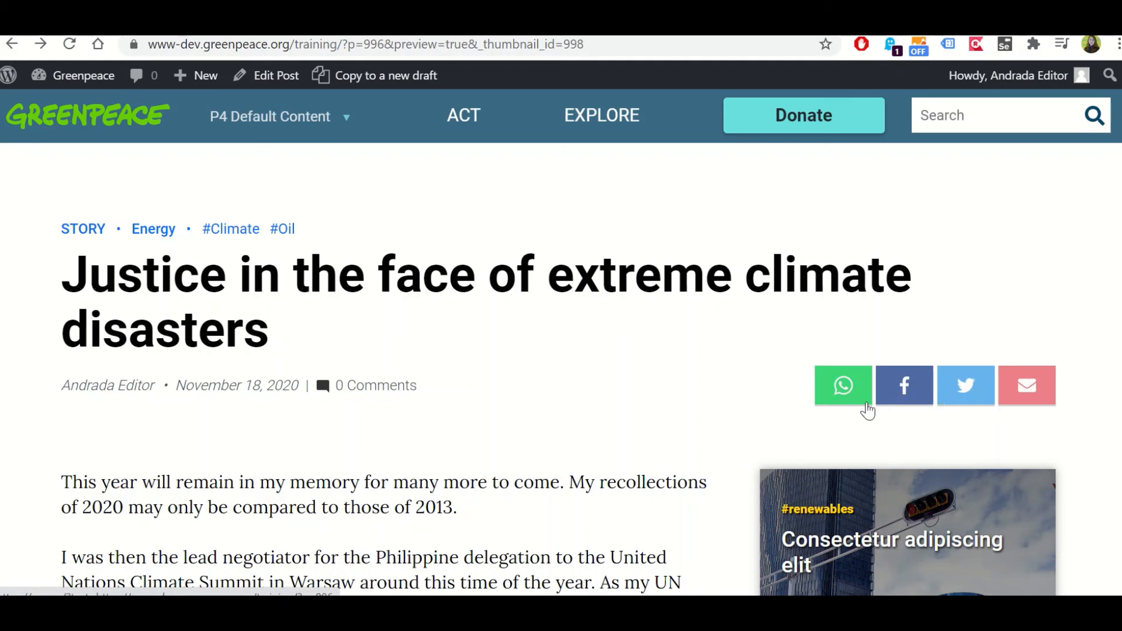
- Return to the post editor and publish the post, keeping its visibility public and its publishing time immediate
{"action": "left_click", "coordinate": [643, 21]}
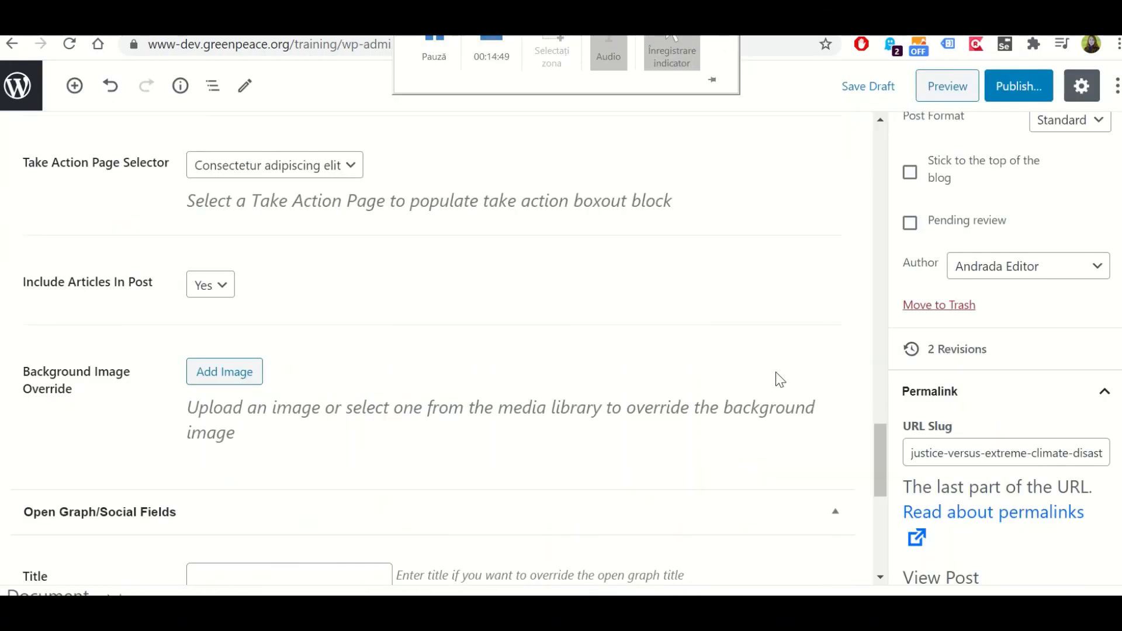
{"action": "scroll", "coordinate": [865, 383], "scroll_direction": "up", "scroll_amount": 20}
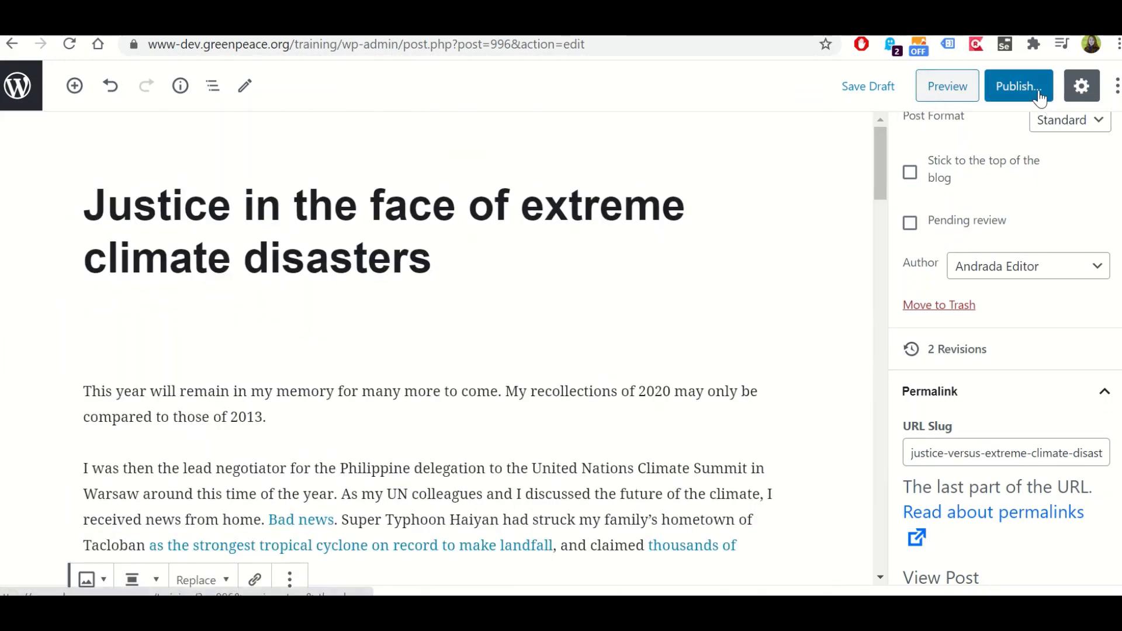
{"action": "left_click", "coordinate": [1019, 86]}
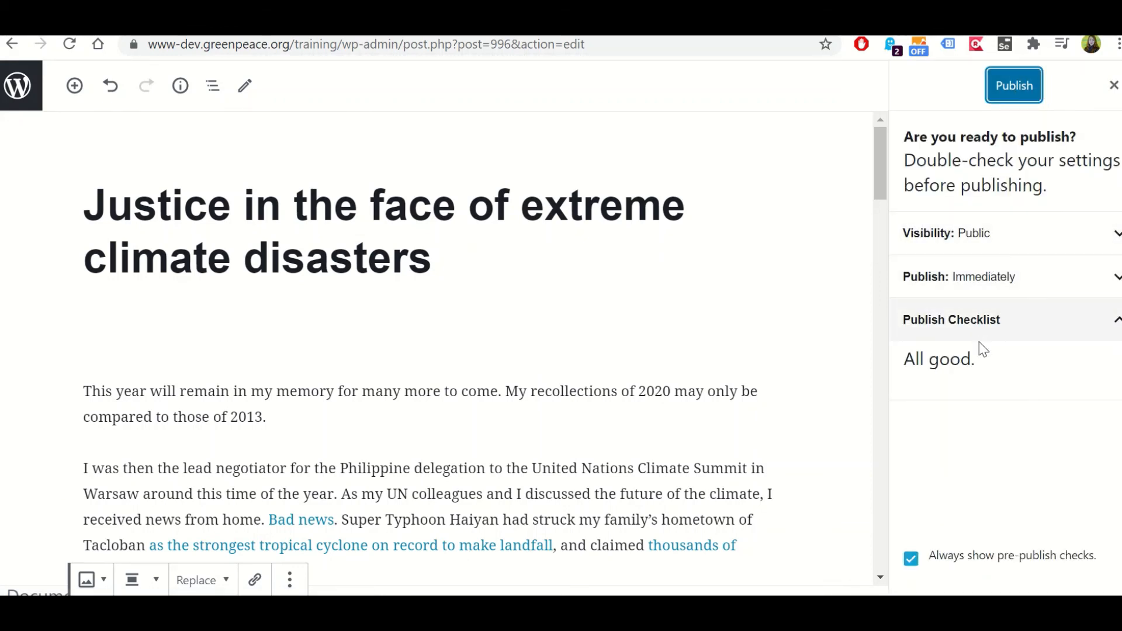
{"action": "left_click", "coordinate": [1017, 90]}
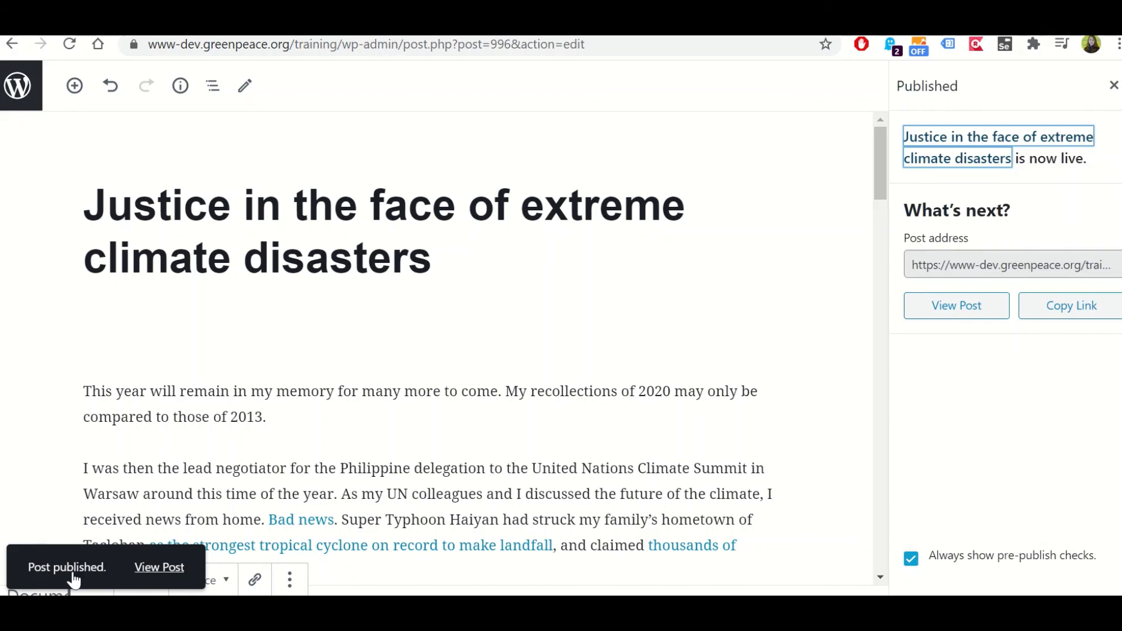
- Open the published post and look through the live page from its title down to the comments and footer
{"action": "left_click", "coordinate": [155, 567]}
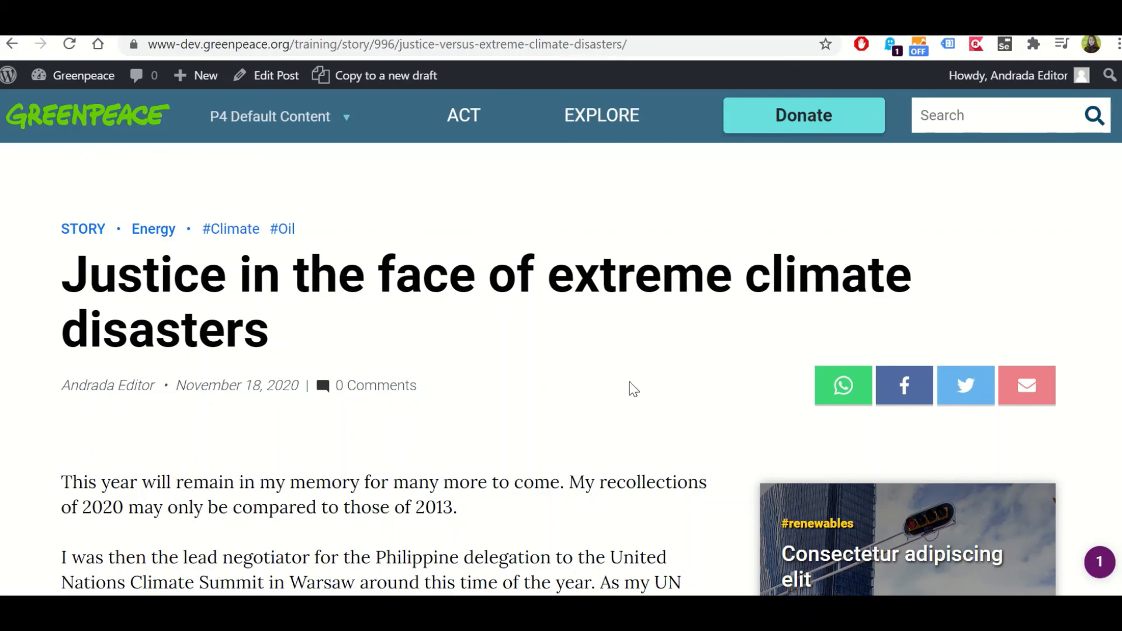
{"action": "scroll", "coordinate": [634, 390], "scroll_direction": "down", "scroll_amount": 5}
{"action": "scroll", "coordinate": [625, 379], "scroll_direction": "down", "scroll_amount": 5}
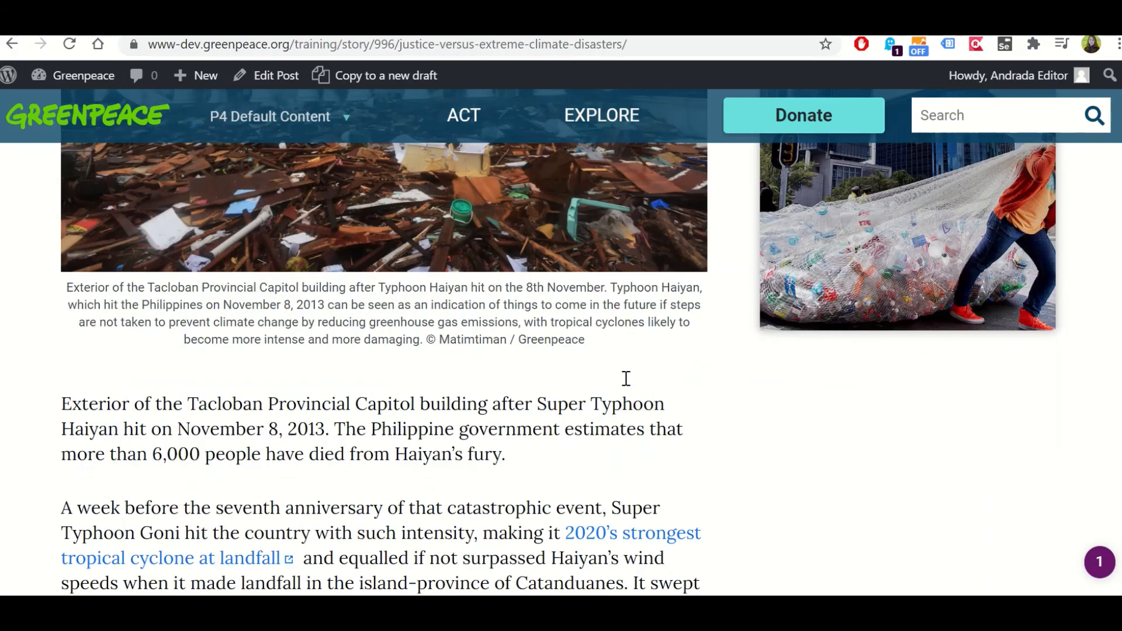
{"action": "scroll", "coordinate": [626, 379], "scroll_direction": "down", "scroll_amount": 10}
{"action": "scroll", "coordinate": [626, 382], "scroll_direction": "down", "scroll_amount": 5}
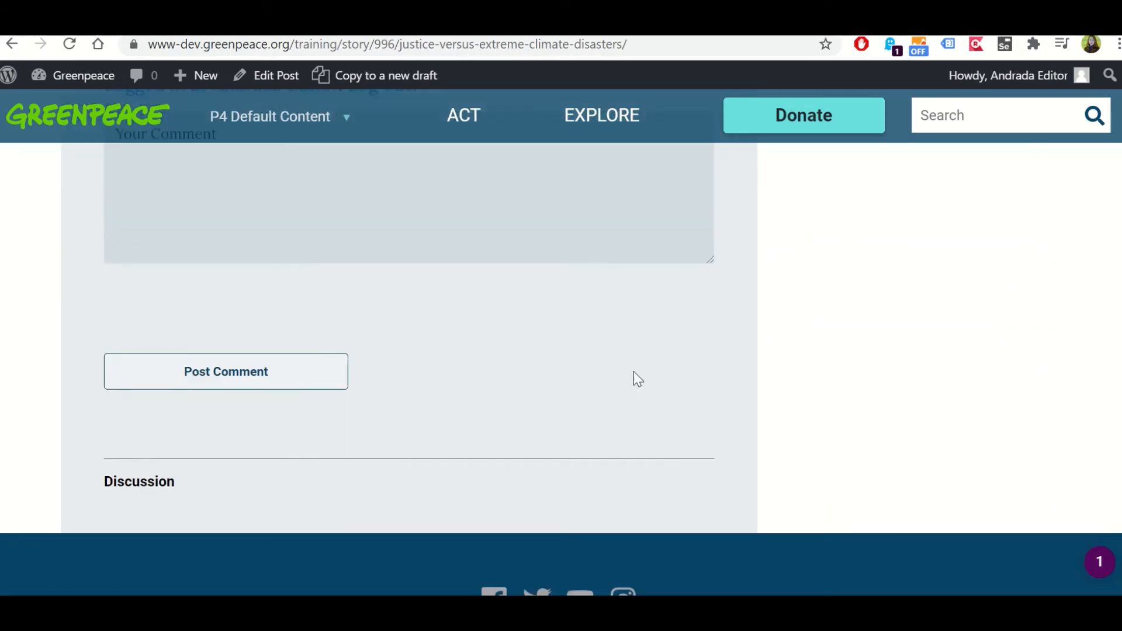
{"action": "scroll", "coordinate": [637, 375], "scroll_direction": "down", "scroll_amount": 4}
{"action": "scroll", "coordinate": [657, 401], "scroll_direction": "up", "scroll_amount": 15}
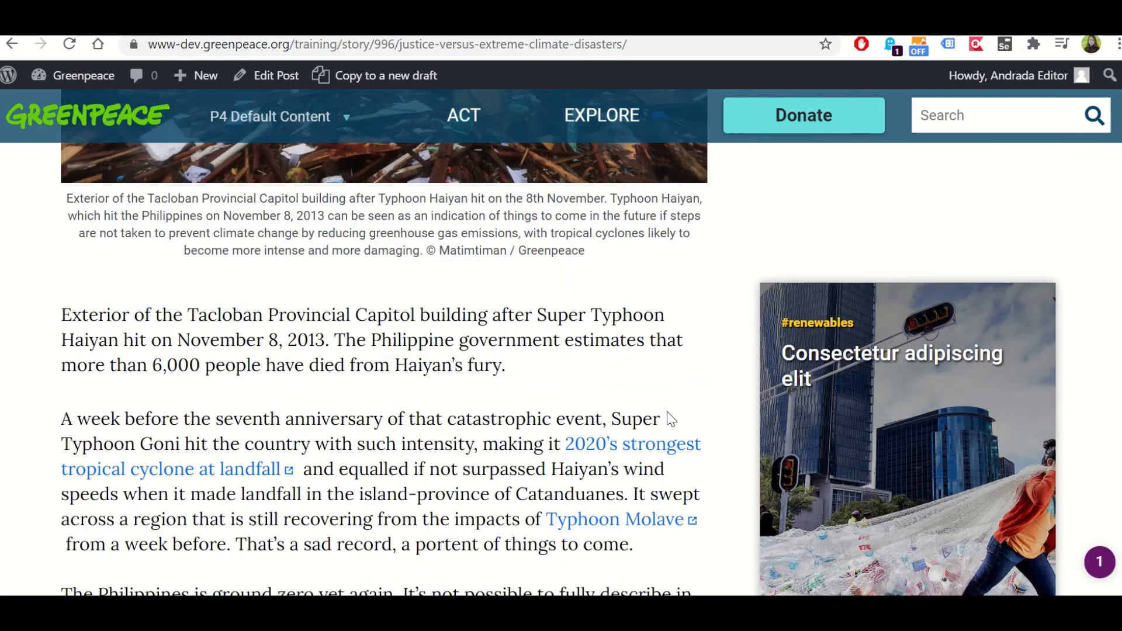
{"action": "scroll", "coordinate": [668, 412], "scroll_direction": "up", "scroll_amount": 10}
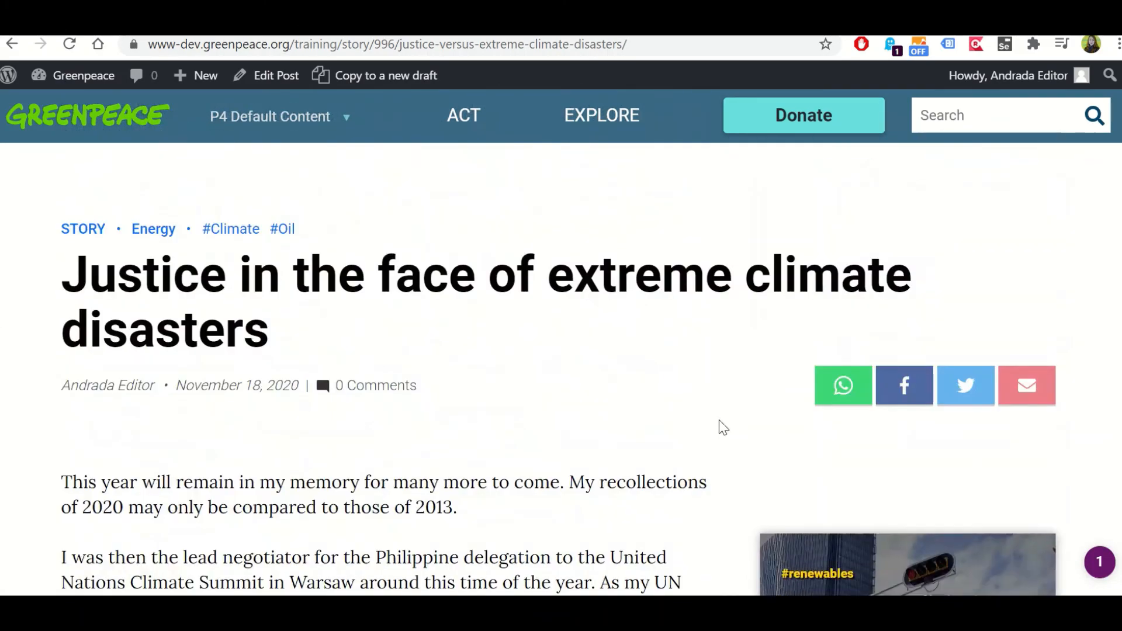